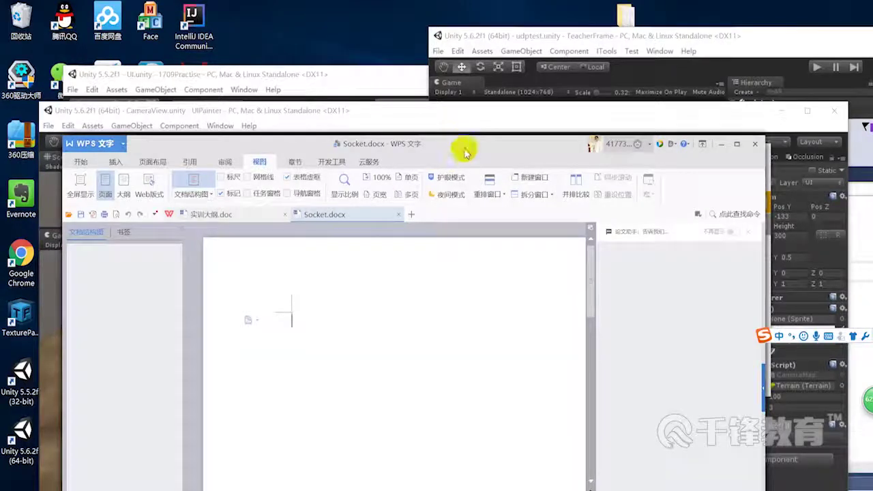
- Bring the CameraView Unity project to the front and start Play mode
{"action": "left_click_drag", "start_coordinate": [464, 147], "coordinate": [452, 143]}
{"action": "left_click_drag", "start_coordinate": [485, 116], "coordinate": [503, 62]}
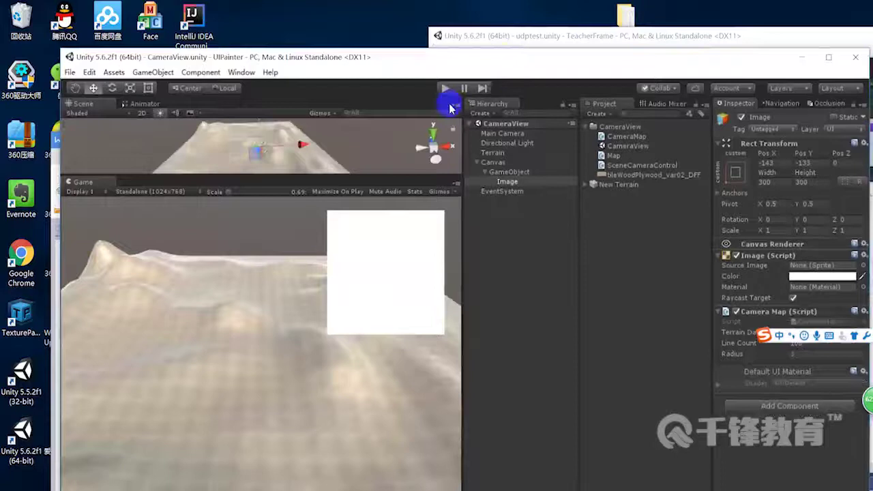
{"action": "left_click", "coordinate": [445, 88]}
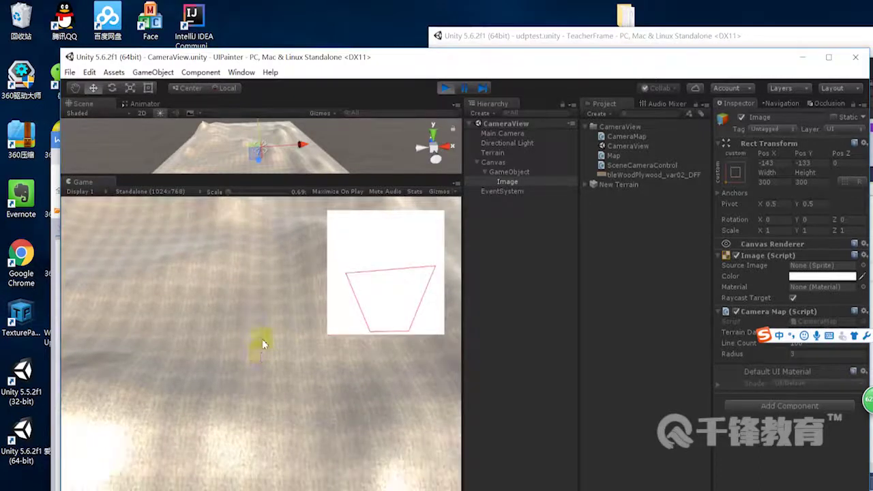
- Steer the game camera and drag on the minimap to shift the pink view outline
{"action": "scroll", "coordinate": [273, 338], "scroll_direction": "down", "scroll_amount": 5}
{"action": "mouse_move", "coordinate": [320, 325]}
{"action": "left_mouse_down"}
{"action": "mouse_move", "coordinate": [294, 321]}
{"action": "mouse_move", "coordinate": [213, 234]}
{"action": "mouse_move", "coordinate": [255, 279]}
{"action": "left_mouse_up"}
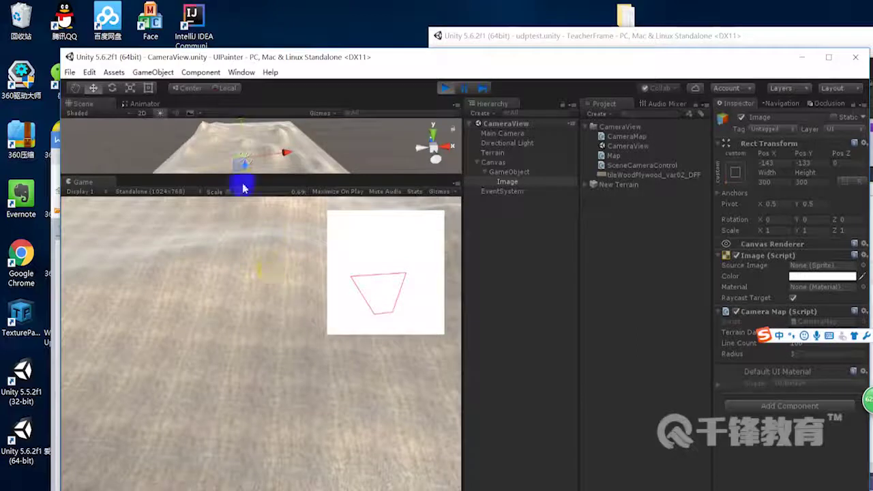
{"action": "left_click_drag", "start_coordinate": [376, 56], "coordinate": [376, 34]}
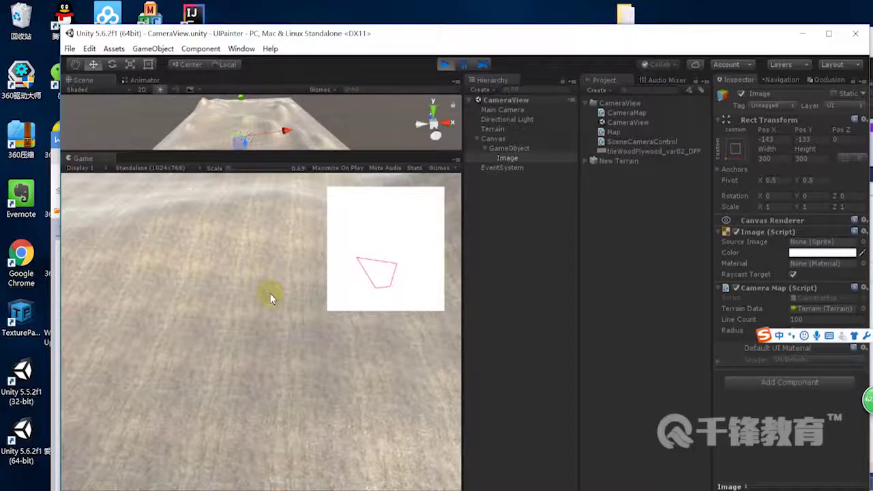
{"action": "mouse_move", "coordinate": [362, 258]}
{"action": "left_mouse_down"}
{"action": "mouse_move", "coordinate": [380, 277]}
{"action": "mouse_move", "coordinate": [349, 250]}
{"action": "left_mouse_up"}
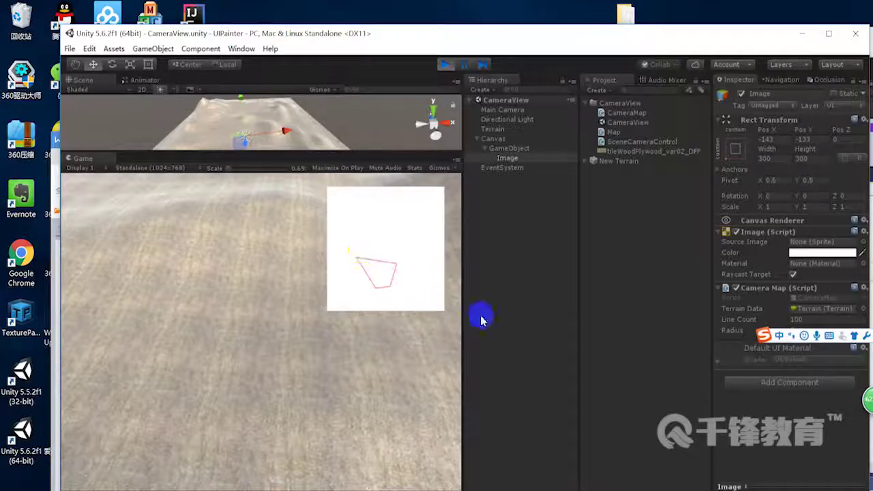
{"action": "left_click_drag", "start_coordinate": [413, 279], "coordinate": [357, 259]}
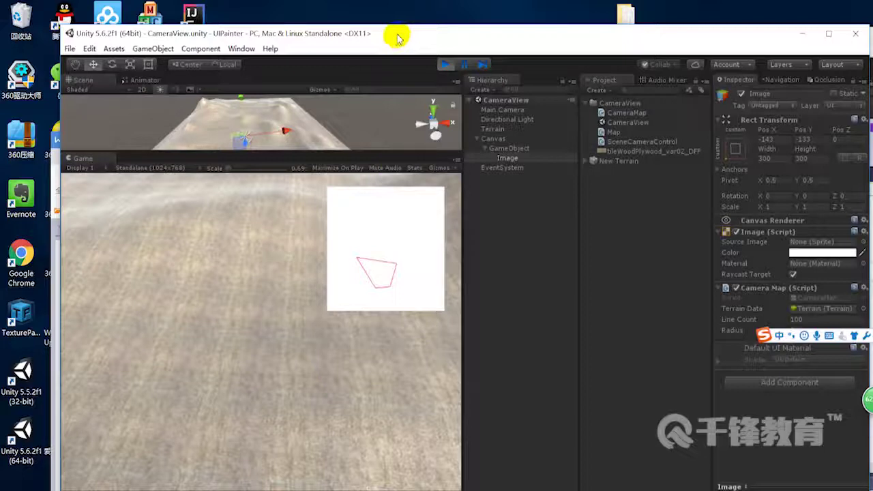
{"action": "left_click_drag", "start_coordinate": [397, 38], "coordinate": [490, 34]}
{"action": "left_click", "coordinate": [456, 267]}
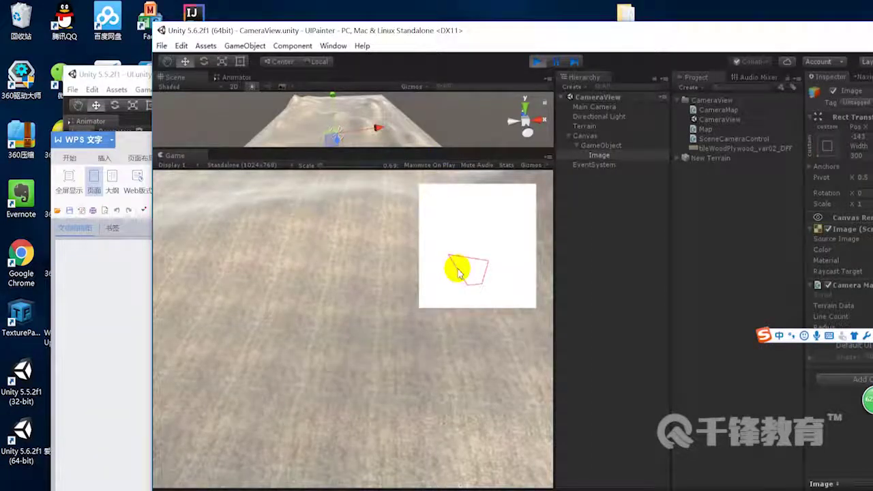
{"action": "left_click_drag", "start_coordinate": [458, 271], "coordinate": [379, 266]}
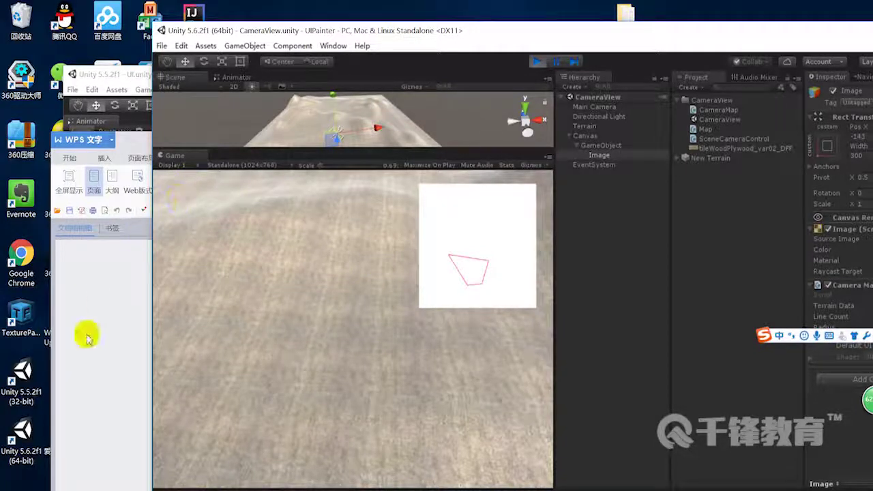
- In Socket.docx, type the first numbered note '1、相机的可视区'
{"action": "left_click", "coordinate": [113, 357]}
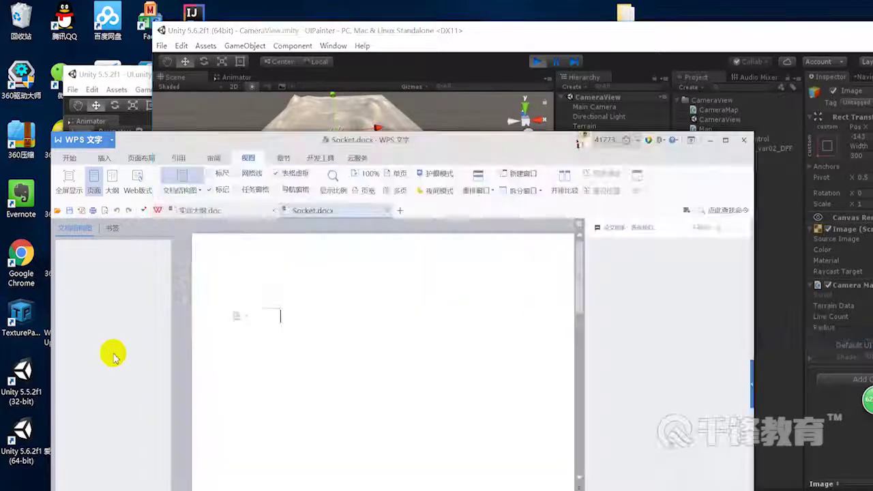
{"action": "left_click_drag", "start_coordinate": [351, 86], "coordinate": [312, 23]}
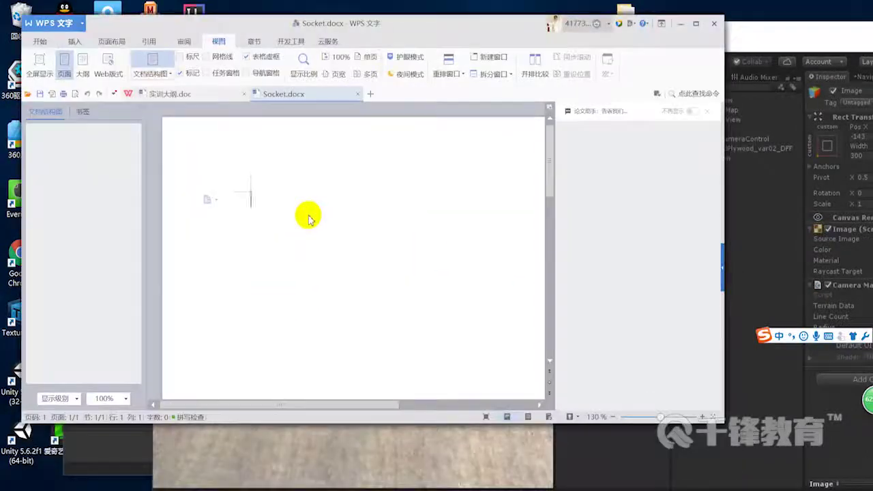
{"action": "key", "text": "Return"}
{"action": "type", "text": "1."}
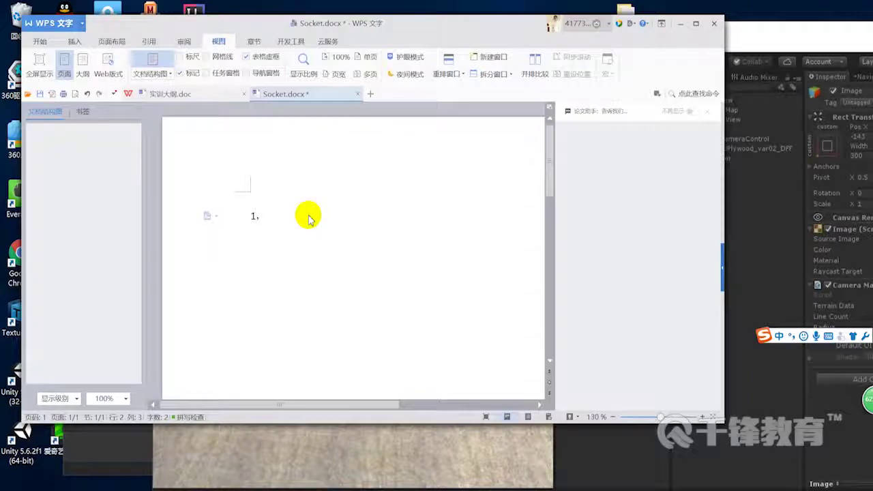
{"action": "type", "text": "xiang"}
{"action": "type", "text": "ji"}
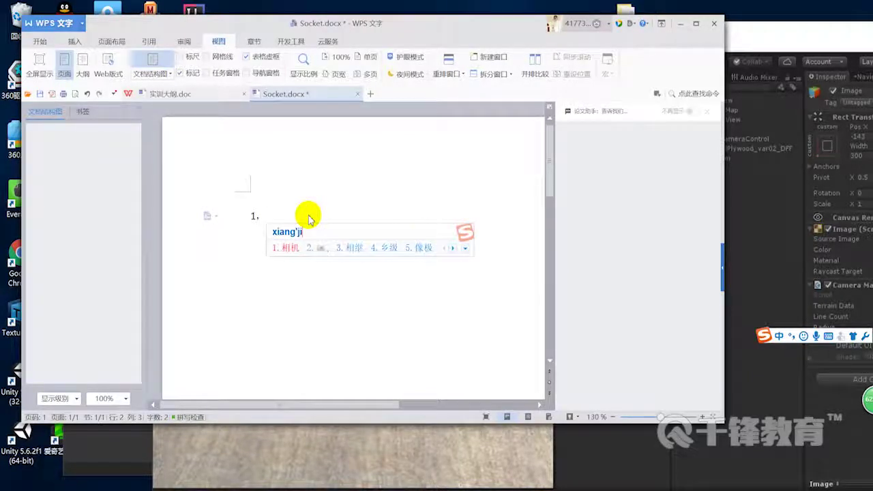
{"action": "key", "text": "space"}
{"action": "type", "text": "dankeshiqu"}
{"action": "key", "text": "space"}
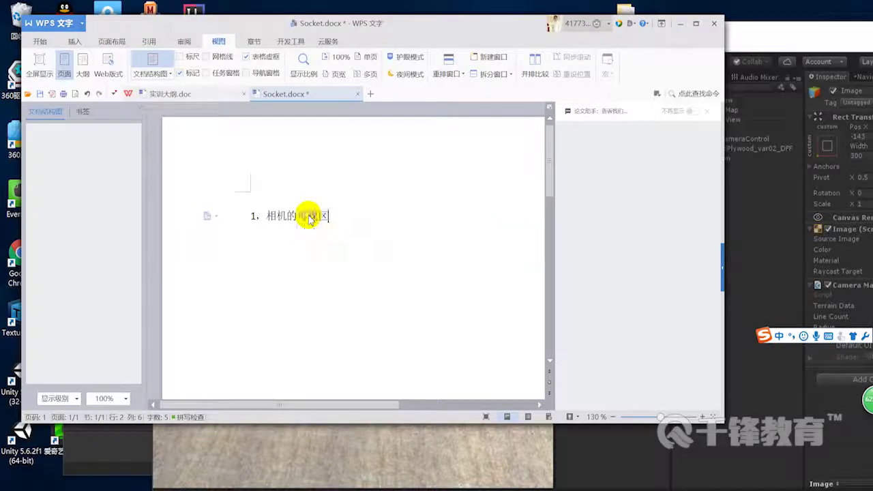
- On a new line, type the second note '将可视区 映射到 小地图'
{"action": "key", "text": "Return"}
{"action": "key", "text": "Return"}
{"action": "key", "text": "Return"}
{"action": "key", "text": "Return"}
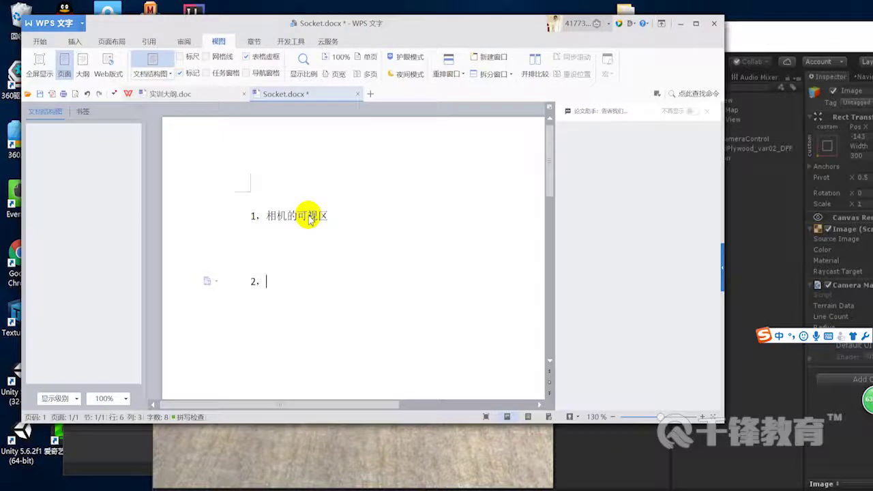
{"action": "type", "text": "jiang将"}
{"action": "type", "text": "可视区"}
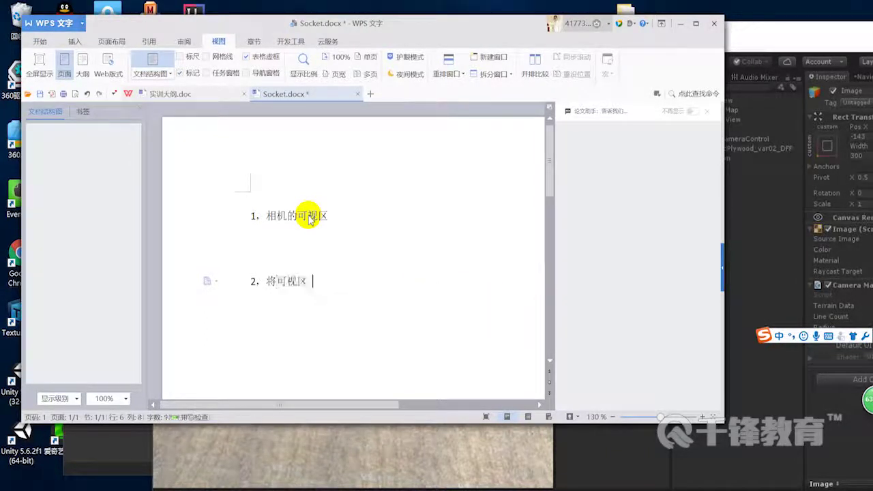
{"action": "type", "text": "yinshe"}
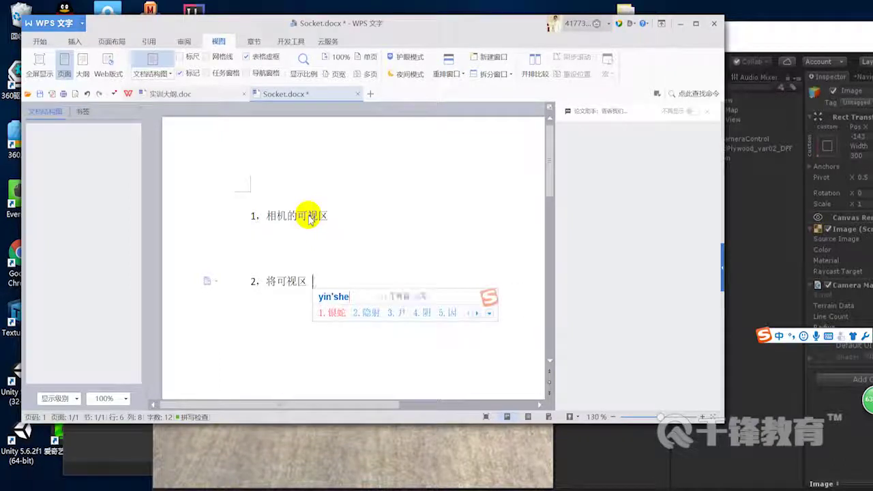
{"action": "key", "text": "BackSpace"}
{"action": "key", "text": "BackSpace"}
{"action": "key", "text": "BackSpace"}
{"action": "type", "text": "gshe映射"}
{"action": "type", "text": "到"}
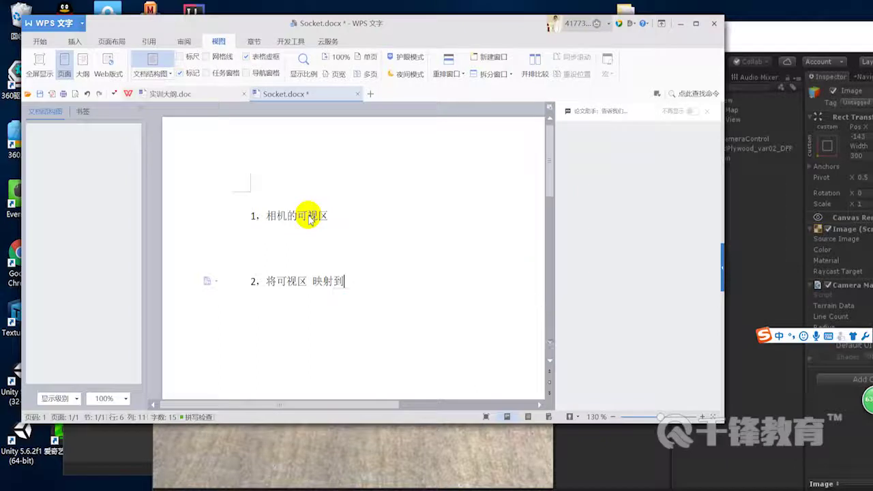
{"action": "type", "text": "xiao"}
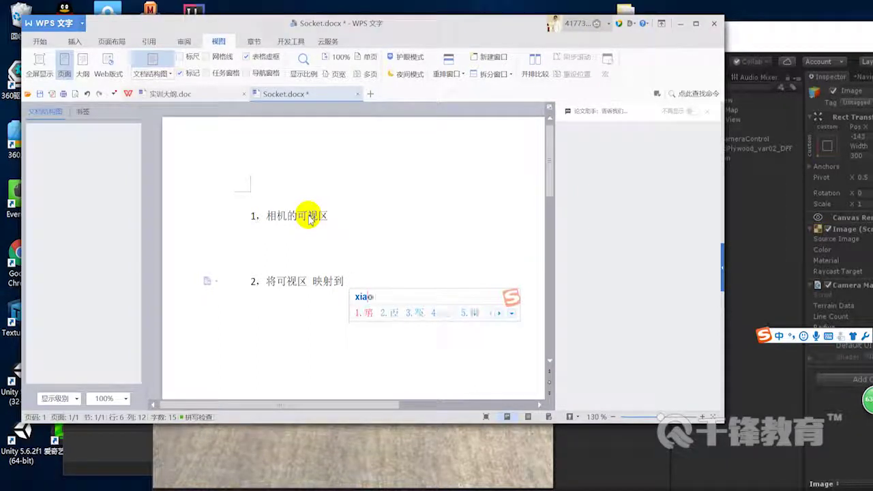
{"action": "type", "text": "ditu"}
{"action": "key", "text": "space"}
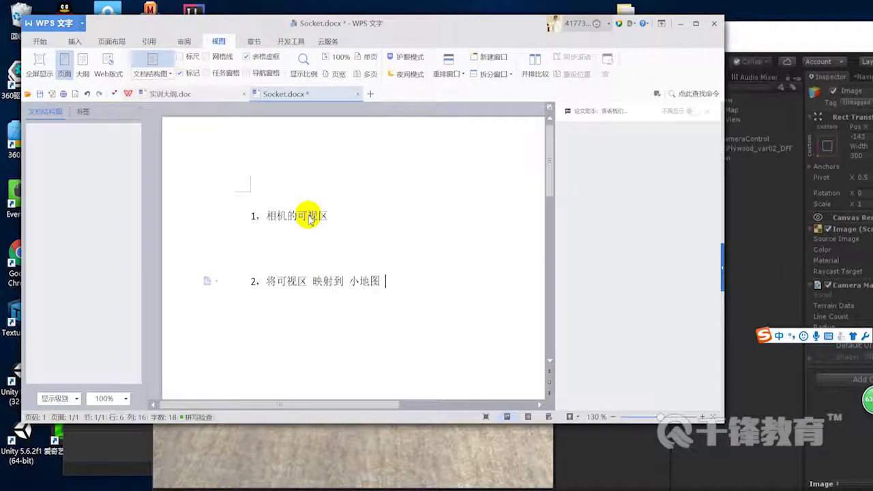
- Insert a blank line above item 2 and save Socket.docx
{"action": "left_click", "coordinate": [304, 239]}
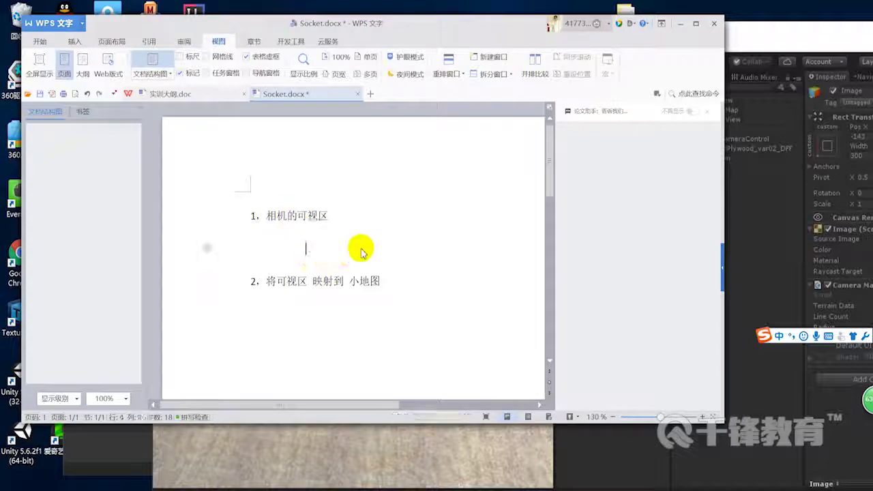
{"action": "key", "text": "Return"}
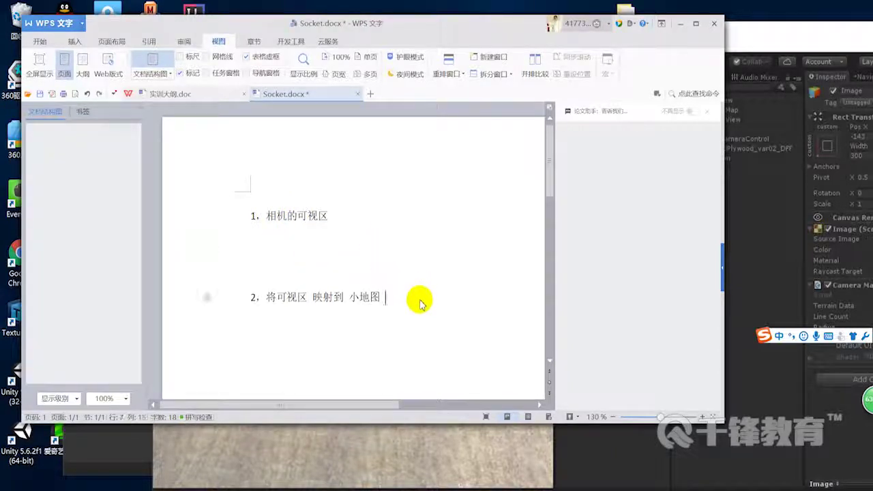
{"action": "key", "text": "ctrl+s"}
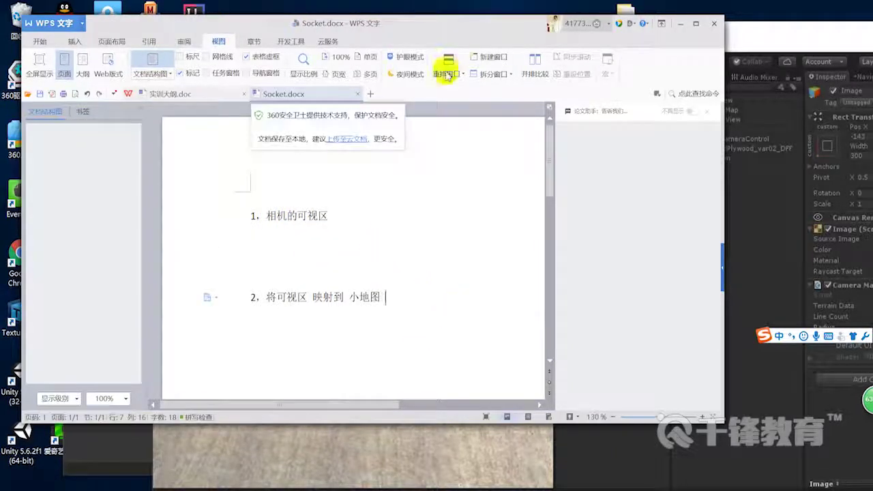
- Start a new nested line below item 2 in the notes
{"action": "left_click_drag", "start_coordinate": [455, 26], "coordinate": [433, 27]}
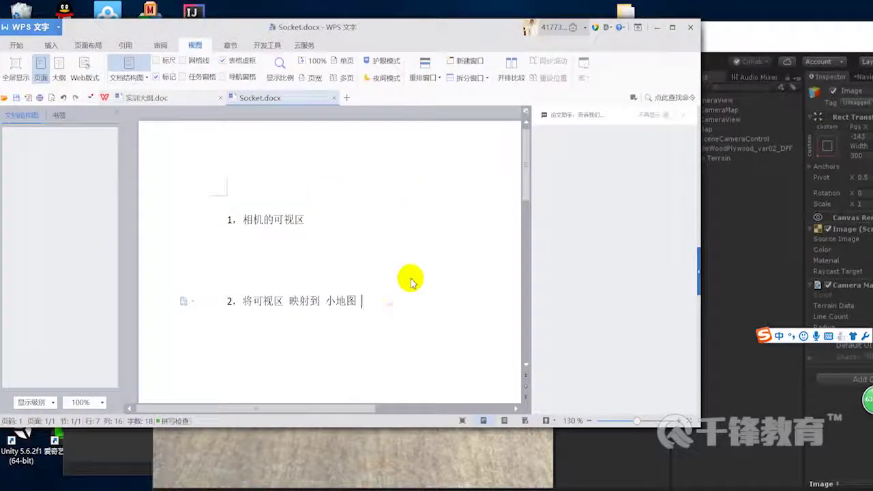
{"action": "scroll", "coordinate": [408, 284], "scroll_direction": "down", "scroll_amount": 1}
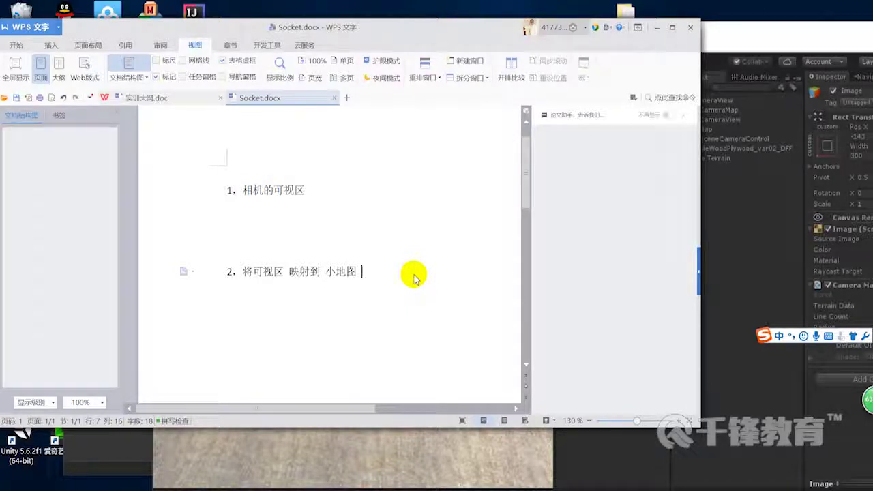
{"action": "key", "text": "Return"}
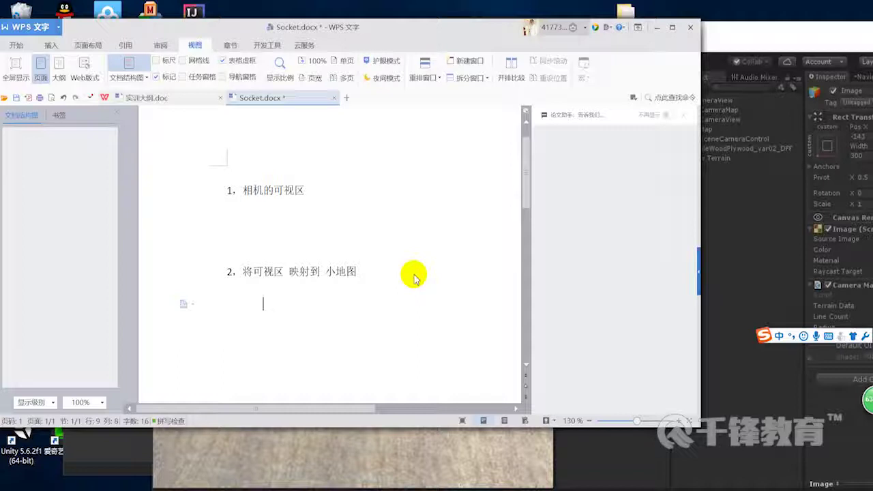
{"action": "type", "text": "1，"}
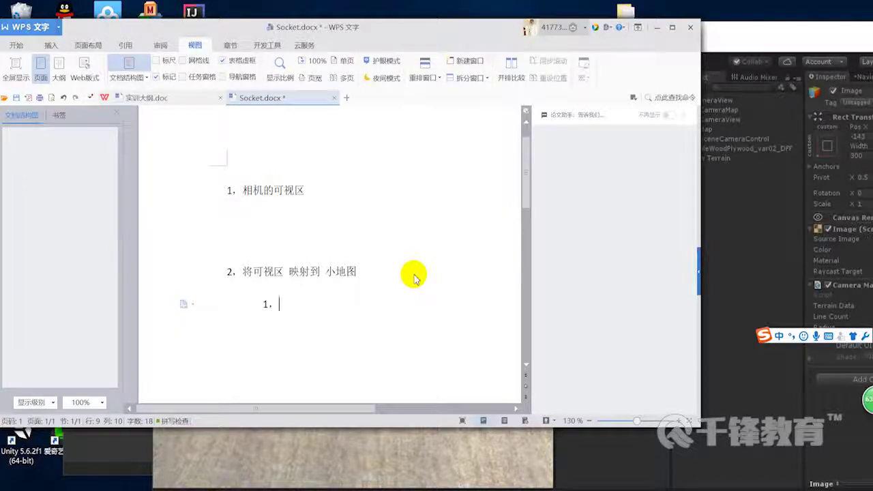
- Return to the running Unity game and move the camera to change the minimap outline
{"action": "left_click_drag", "start_coordinate": [458, 27], "coordinate": [534, 83]}
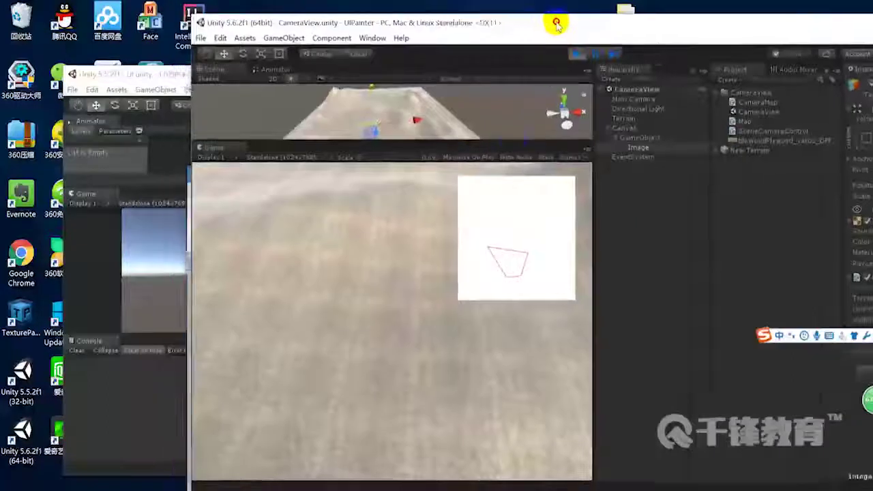
{"action": "left_click_drag", "start_coordinate": [507, 25], "coordinate": [569, 20]}
{"action": "left_click", "coordinate": [500, 251]}
{"action": "mouse_move", "coordinate": [501, 251]}
{"action": "left_mouse_down"}
{"action": "mouse_move", "coordinate": [535, 278]}
{"action": "mouse_move", "coordinate": [489, 249]}
{"action": "left_mouse_up"}
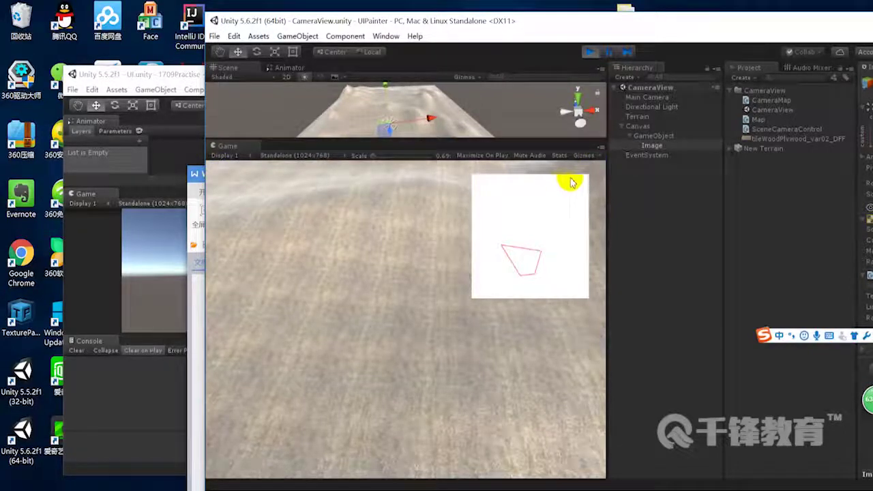
- Drag in the Game view to move the camera and watch the minimap's view outline shift
{"action": "left_click_drag", "start_coordinate": [524, 257], "coordinate": [537, 260]}
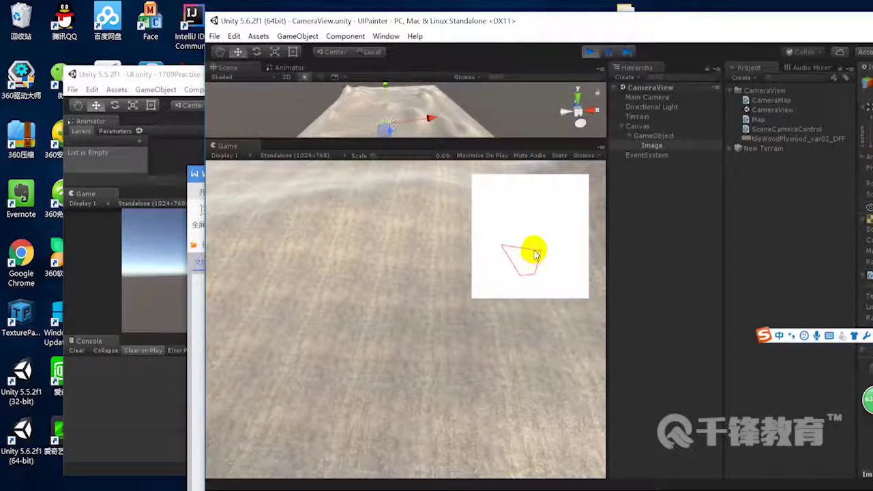
{"action": "left_click_drag", "start_coordinate": [534, 253], "coordinate": [490, 245]}
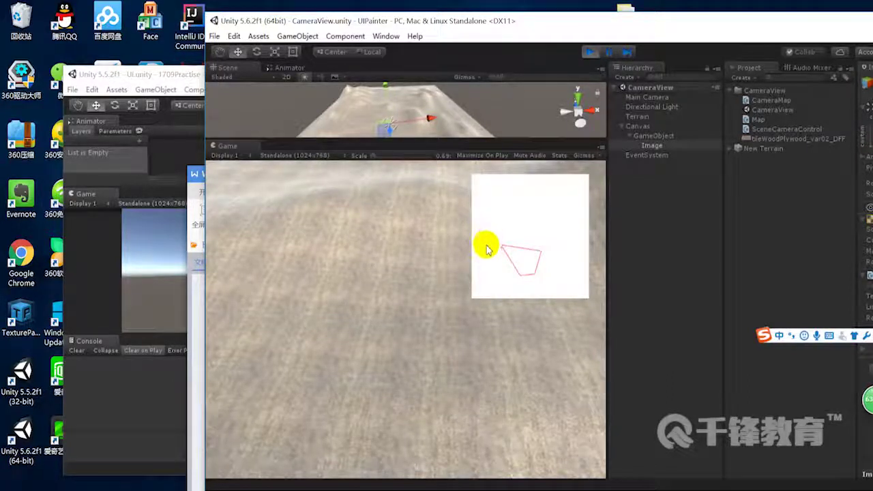
- Bring Socket.docx forward and indent a new line under item 1
{"action": "left_click", "coordinate": [348, 483]}
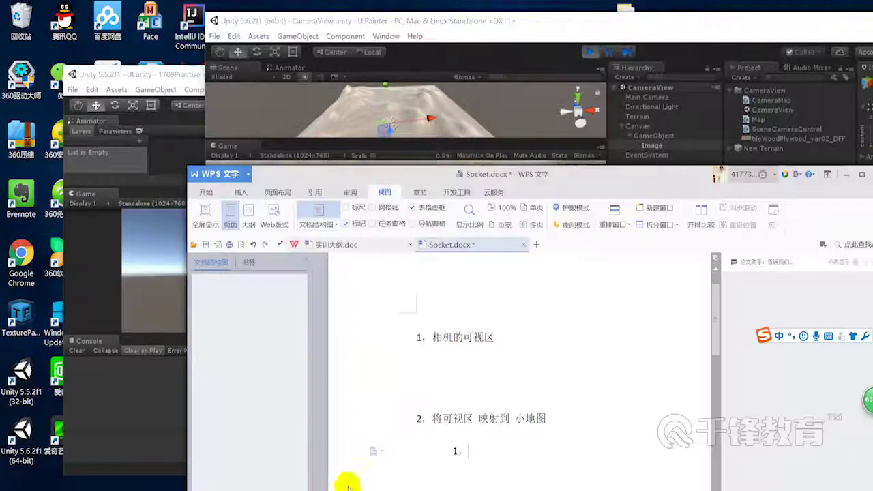
{"action": "left_click_drag", "start_coordinate": [513, 186], "coordinate": [358, 71]}
{"action": "left_click", "coordinate": [352, 254]}
{"action": "key", "text": "Tab"}
- Type '将 相机的四个 角 找到对应的 世界位置' on the indented line
{"action": "type", "text": "jiang"}
{"action": "key", "text": "space"}
{"action": "type", "text": "xiangji"}
{"action": "key", "text": "space"}
{"action": "type", "text": "de"}
{"action": "key", "text": "space"}
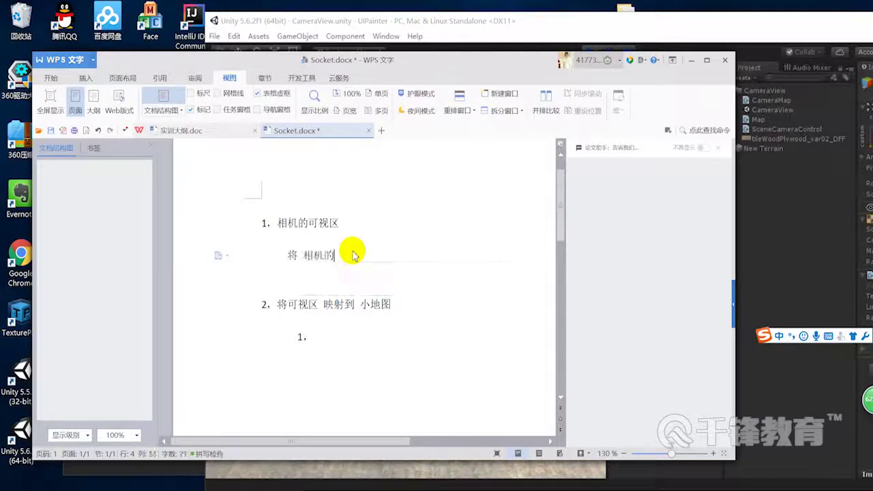
{"action": "type", "text": "sige"}
{"action": "key", "text": "space"}
{"action": "type", "text": "iao"}
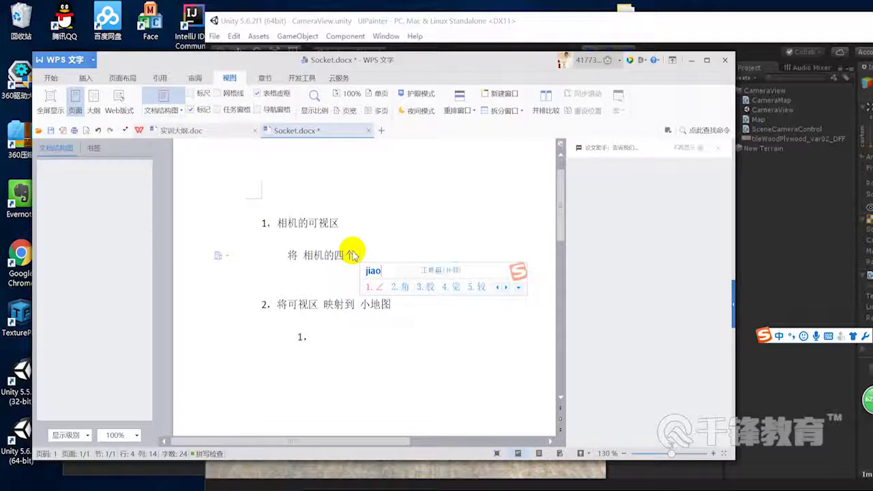
{"action": "key", "text": "5"}
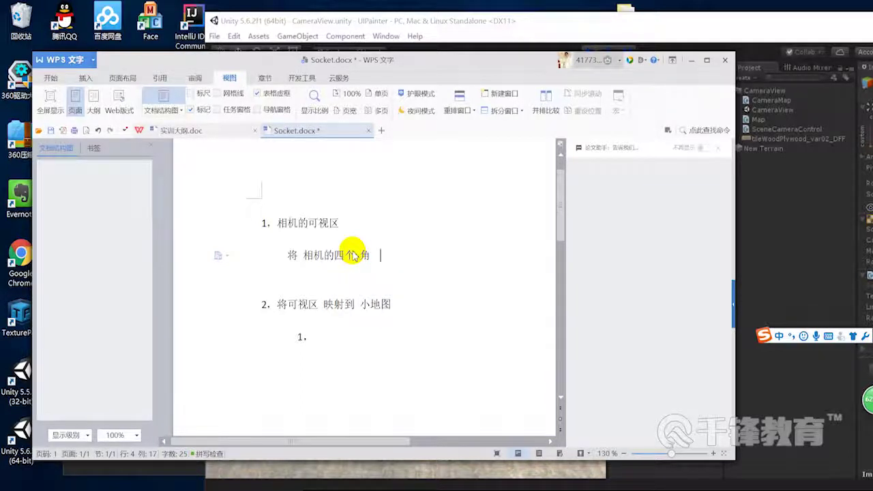
{"action": "type", "text": "zhaod"}
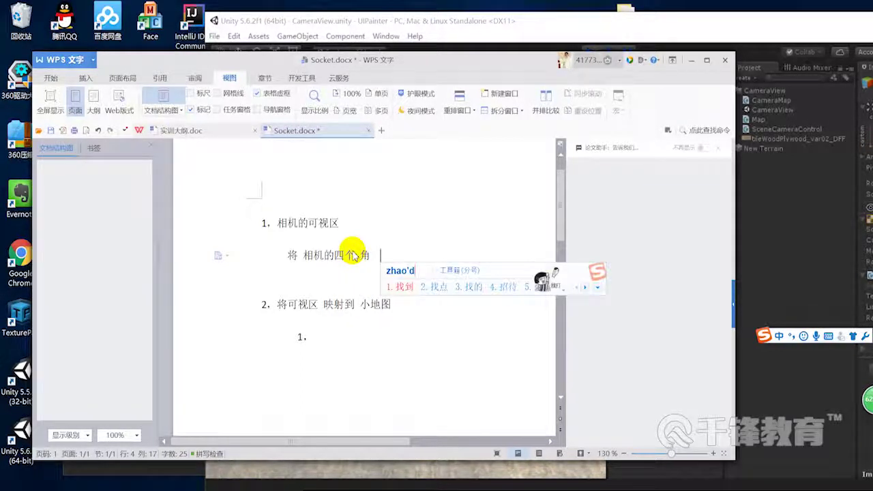
{"action": "key", "text": "space"}
{"action": "type", "text": "duiy"}
{"action": "key", "text": "space"}
{"action": "type", "text": "d"}
{"action": "key", "text": "space"}
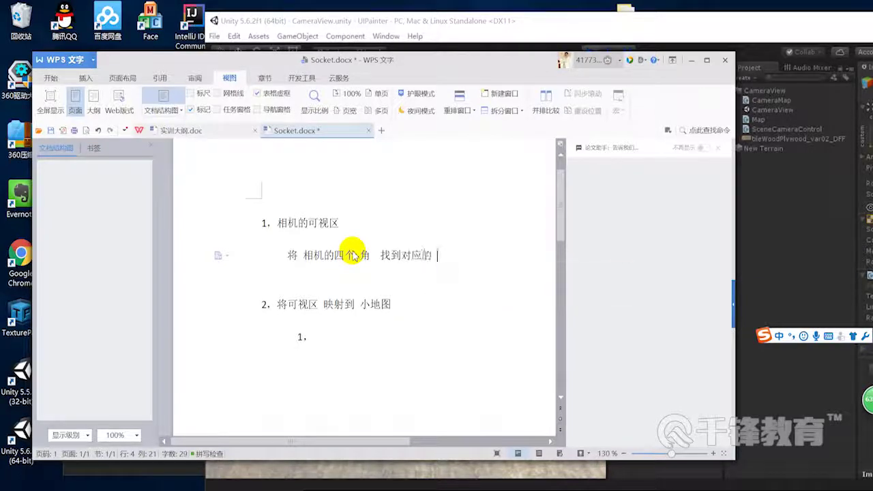
{"action": "type", "text": "shijie"}
{"action": "key", "text": "space"}
{"action": "type", "text": "wuizhi"}
{"action": "key", "text": "space"}
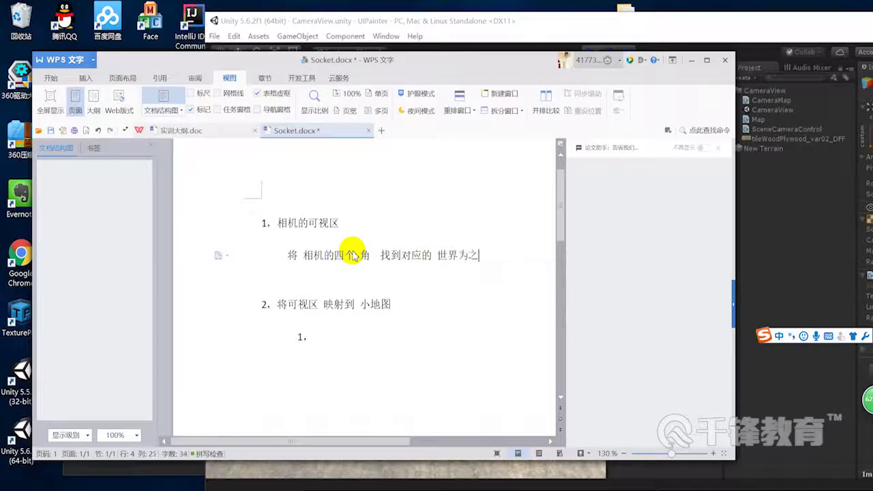
{"action": "key", "text": "BackSpace"}
{"action": "type", "text": "weizhi"}
{"action": "key", "text": "space"}
- After sub-item 1 under item 2, type '对应的世界位置 映射到小地图上'
{"action": "left_click", "coordinate": [354, 348]}
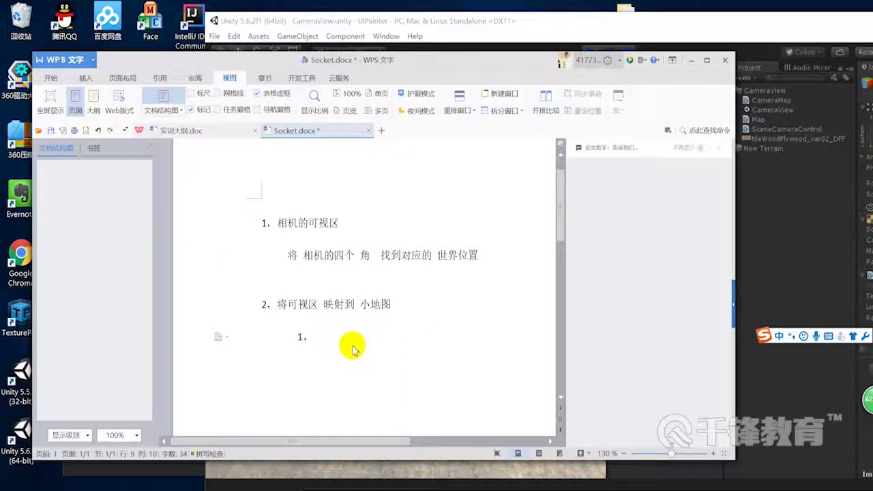
{"action": "type", "text": "dui"}
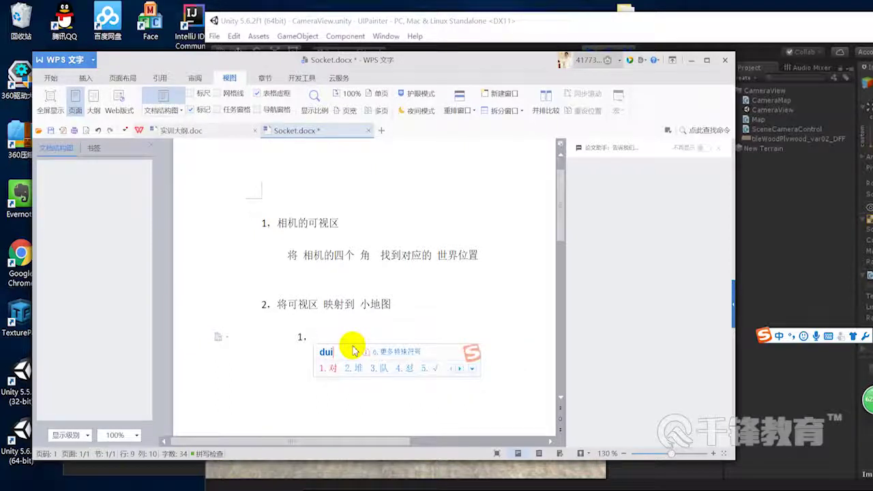
{"action": "type", "text": "ying"}
{"action": "key", "text": "space"}
{"action": "type", "text": "shijie"}
{"action": "key", "text": "space"}
{"action": "type", "text": "weizhi"}
{"action": "key", "text": "space"}
{"action": "key", "text": "space"}
{"action": "type", "text": "yin'she"}
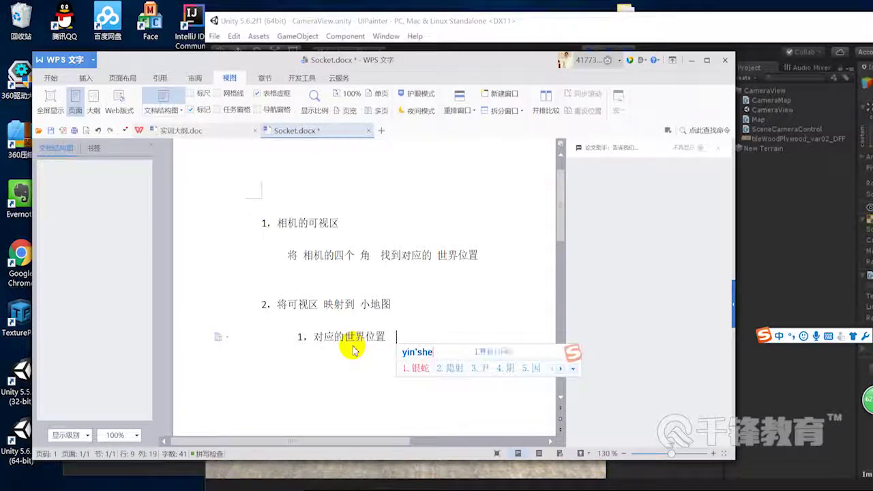
{"action": "key", "text": "BackSpace"}
{"action": "key", "text": "BackSpace"}
{"action": "key", "text": "BackSpace"}
{"action": "type", "text": "gshe"}
{"action": "key", "text": "space"}
{"action": "type", "text": "dao"}
{"action": "key", "text": "space"}
{"action": "type", "text": "xiao"}
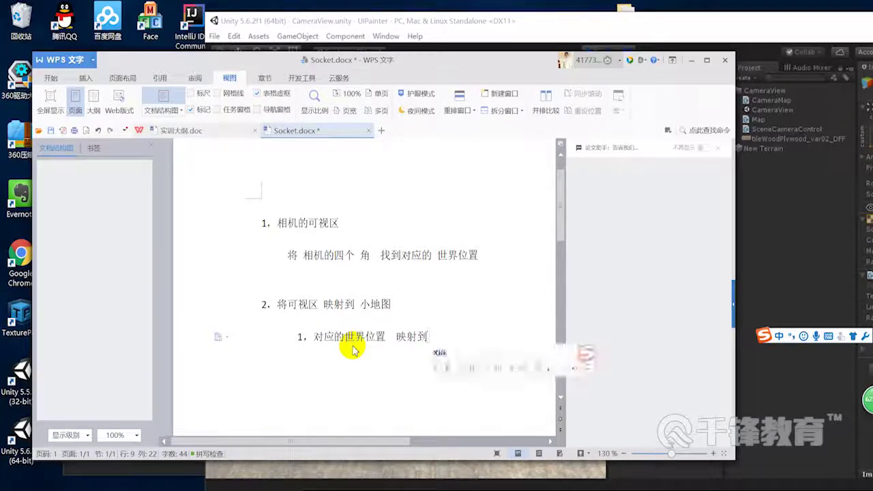
{"action": "type", "text": "ditu"}
{"action": "key", "text": "space"}
{"action": "type", "text": "shang"}
{"action": "key", "text": "space"}
{"action": "type", "text": "."}
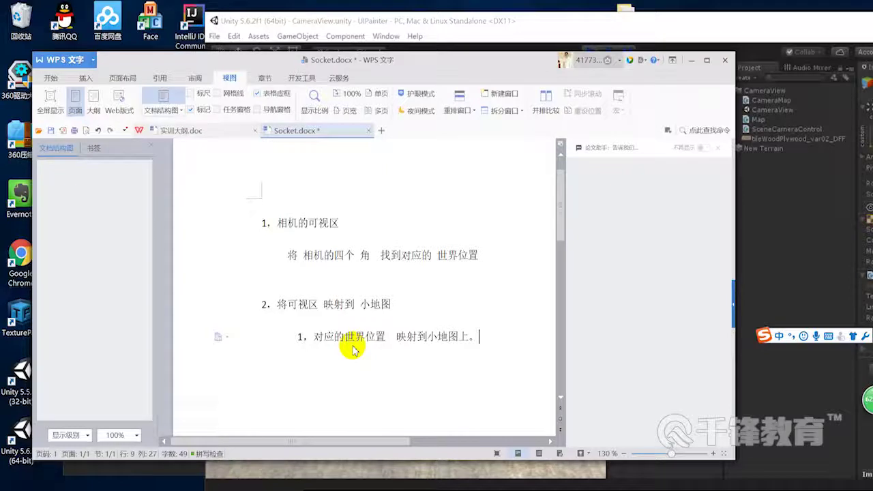
{"action": "key", "text": "BackSpace"}
{"action": "type", "text": ","}
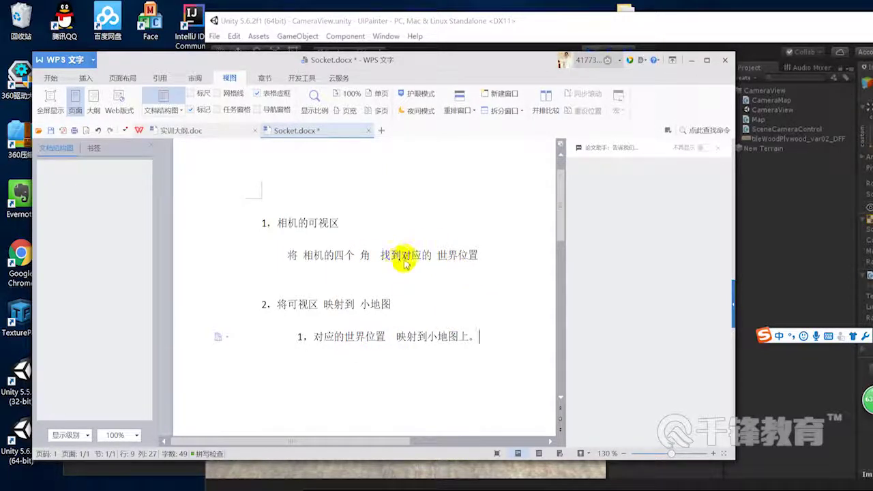
{"action": "mouse_move", "coordinate": [478, 257]}
{"action": "left_mouse_down"}
{"action": "mouse_move", "coordinate": [325, 244]}
{"action": "mouse_move", "coordinate": [285, 256]}
{"action": "left_mouse_up"}
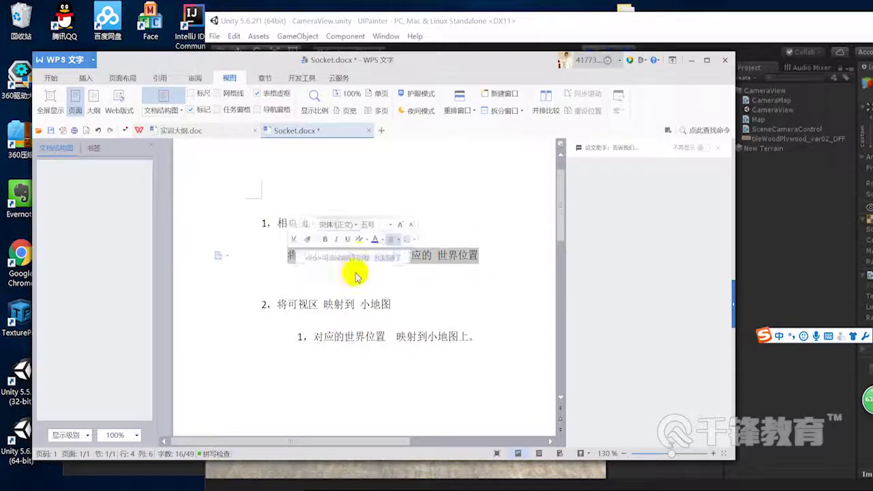
- End the 世界位置 note with '。' and insert blank lines before item 2
{"action": "type", "text": "。"}
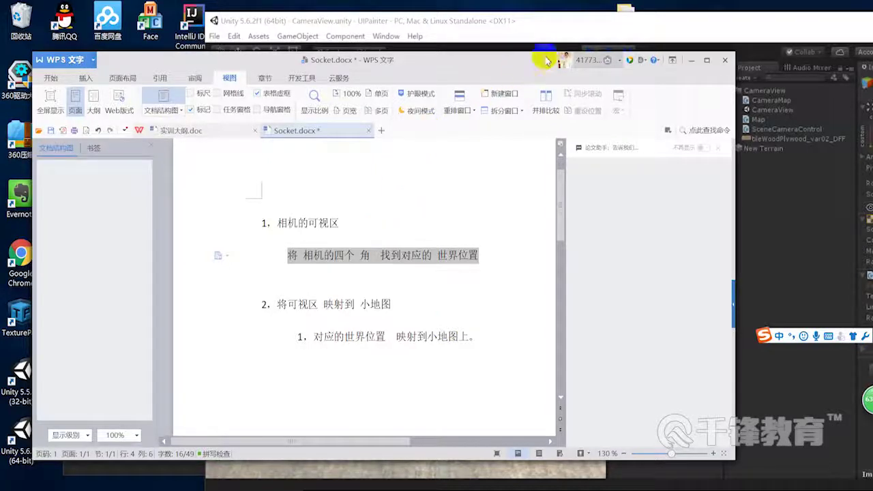
{"action": "left_click_drag", "start_coordinate": [484, 60], "coordinate": [387, 40]}
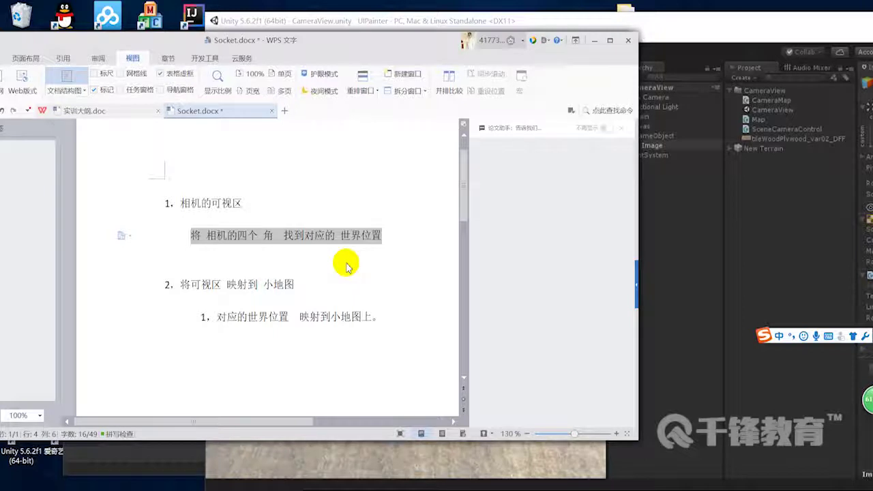
{"action": "left_click", "coordinate": [222, 255]}
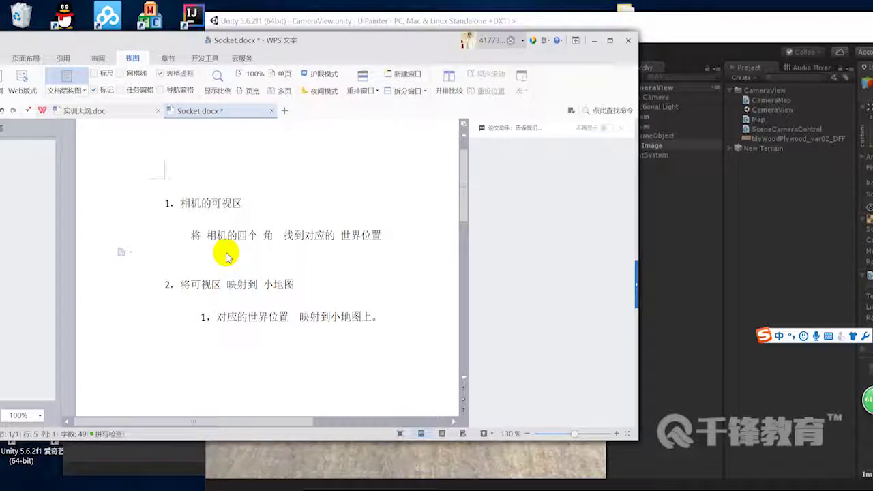
{"action": "left_click", "coordinate": [227, 257]}
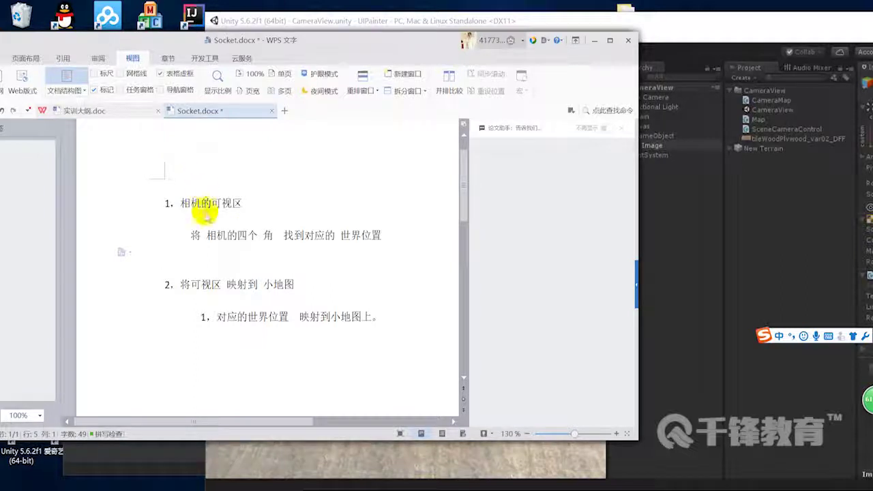
{"action": "left_click", "coordinate": [199, 244]}
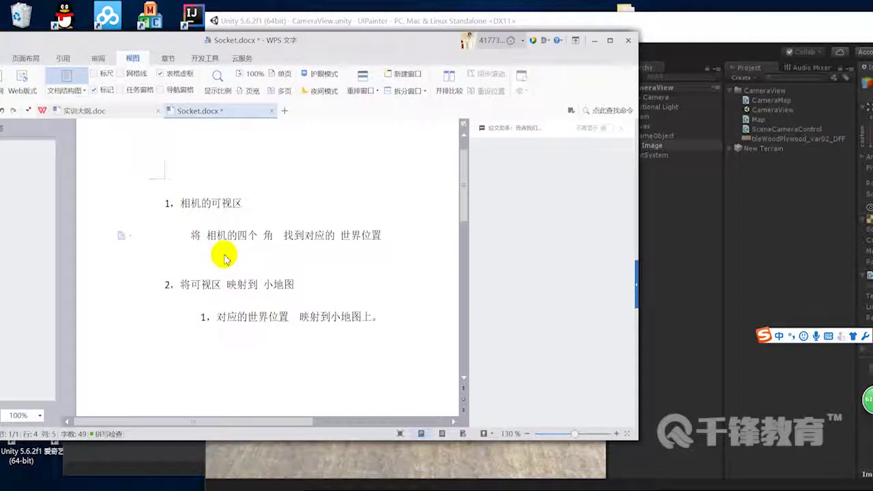
{"action": "left_click", "coordinate": [396, 244]}
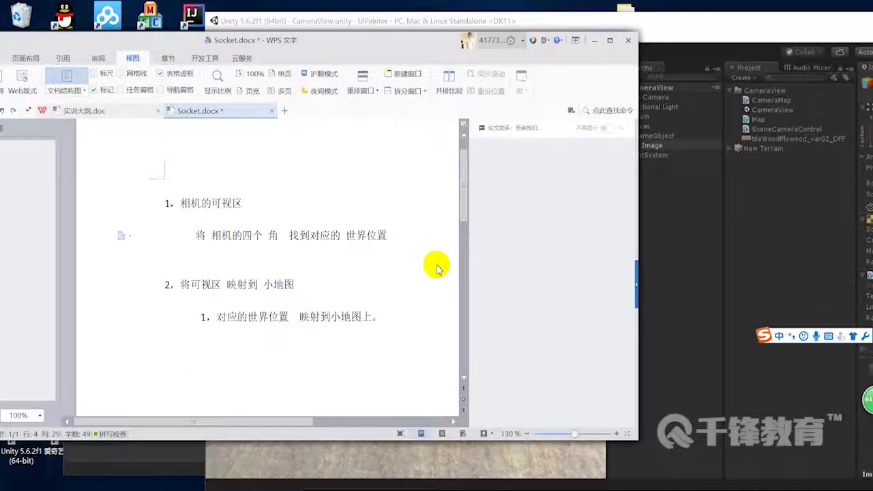
{"action": "key", "text": "Return"}
{"action": "key", "text": "Return"}
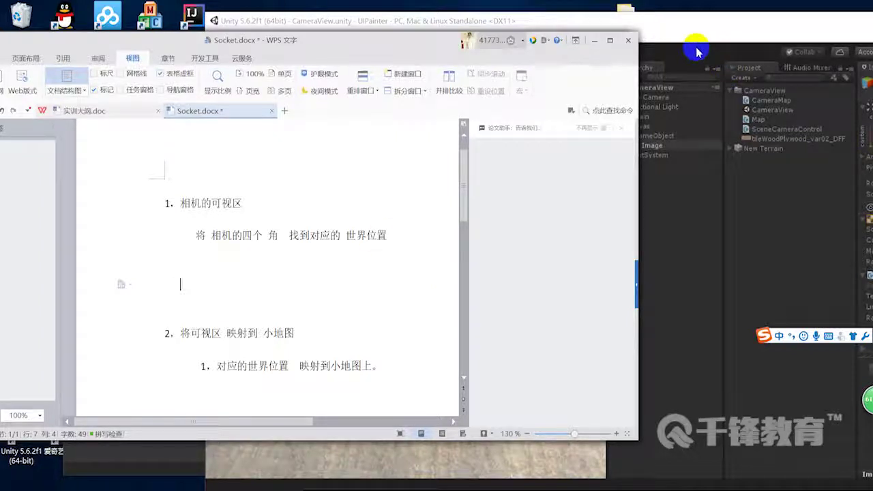
- Bring Unity forward and drag the Scene/Game divider down to enlarge the Scene view
{"action": "left_click", "coordinate": [684, 17]}
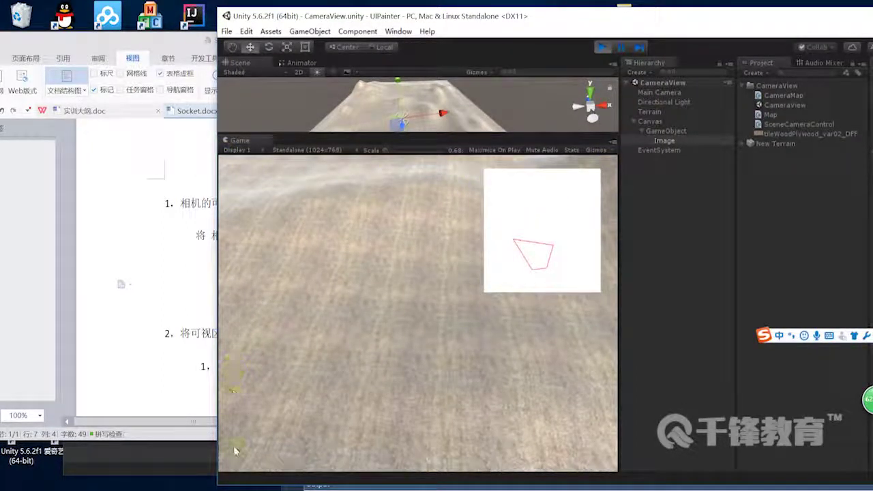
{"action": "left_click_drag", "start_coordinate": [307, 381], "coordinate": [318, 341]}
{"action": "left_click_drag", "start_coordinate": [332, 332], "coordinate": [243, 175]}
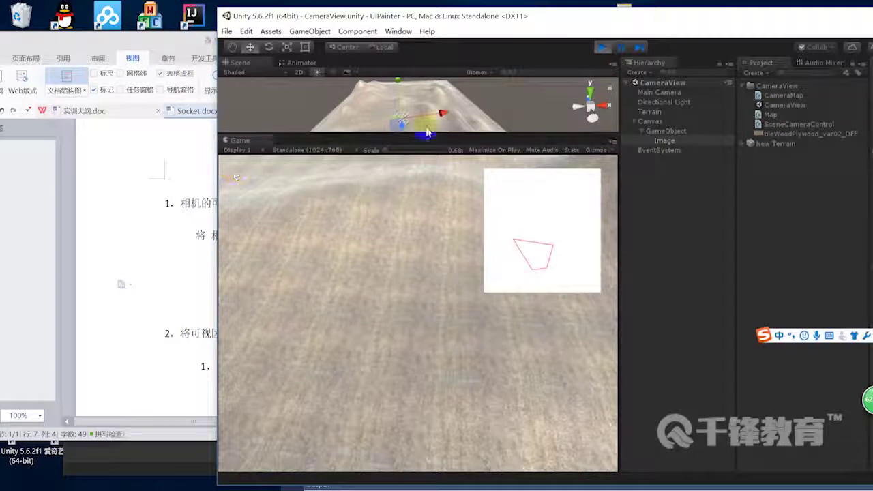
{"action": "left_click_drag", "start_coordinate": [464, 137], "coordinate": [461, 273]}
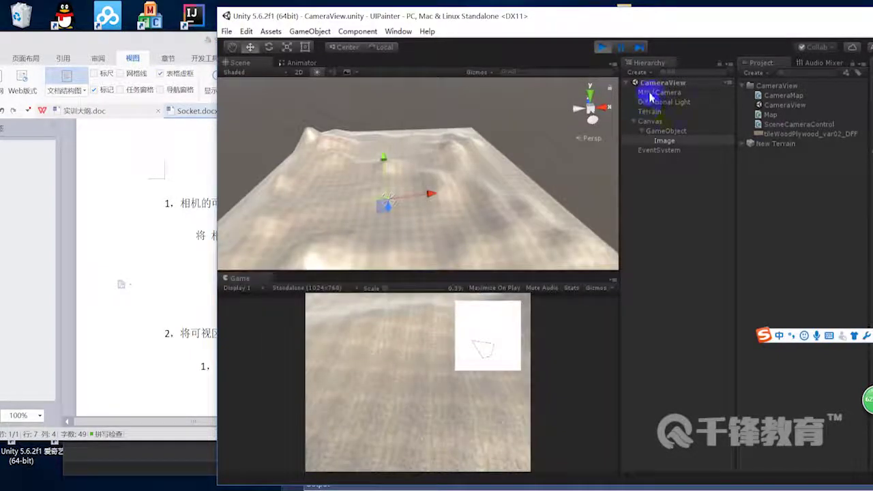
- Frame the Main Camera in the Scene view, then zoom and reframe over the terrain
{"action": "left_click", "coordinate": [652, 94]}
{"action": "double_click", "coordinate": [653, 93]}
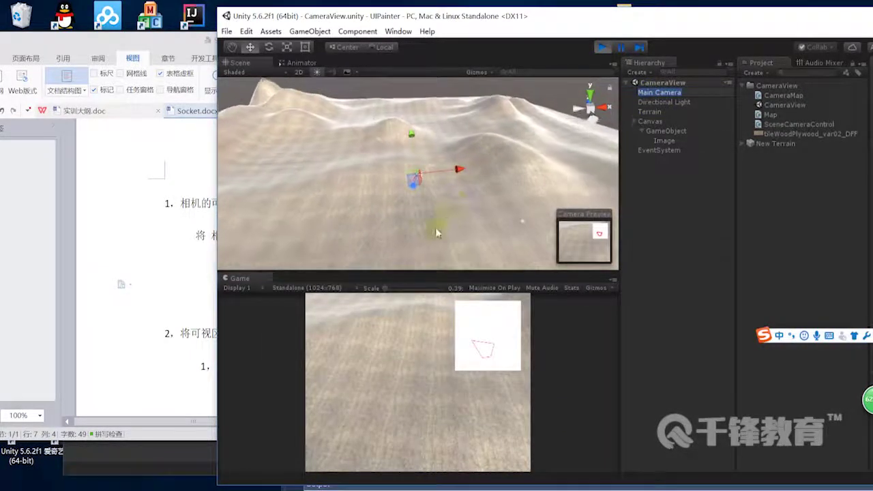
{"action": "middle_click_drag", "start_coordinate": [464, 176], "coordinate": [440, 206]}
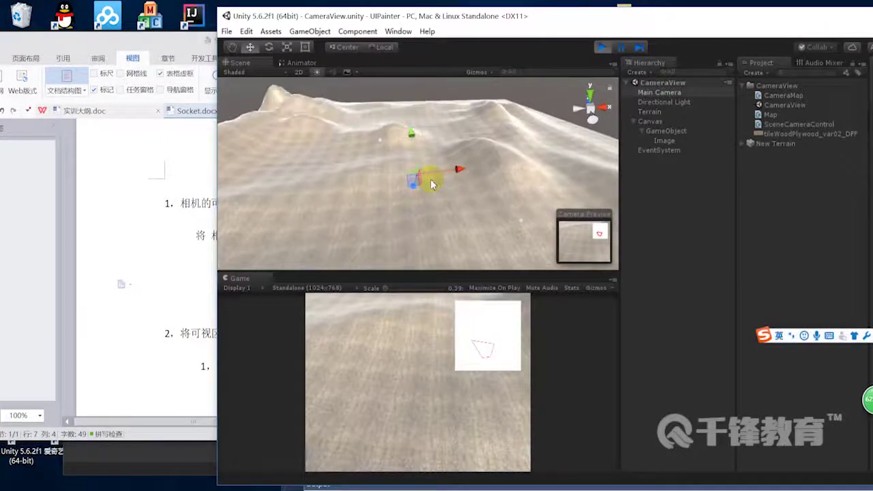
{"action": "scroll", "coordinate": [468, 169], "scroll_direction": "down", "scroll_amount": 3}
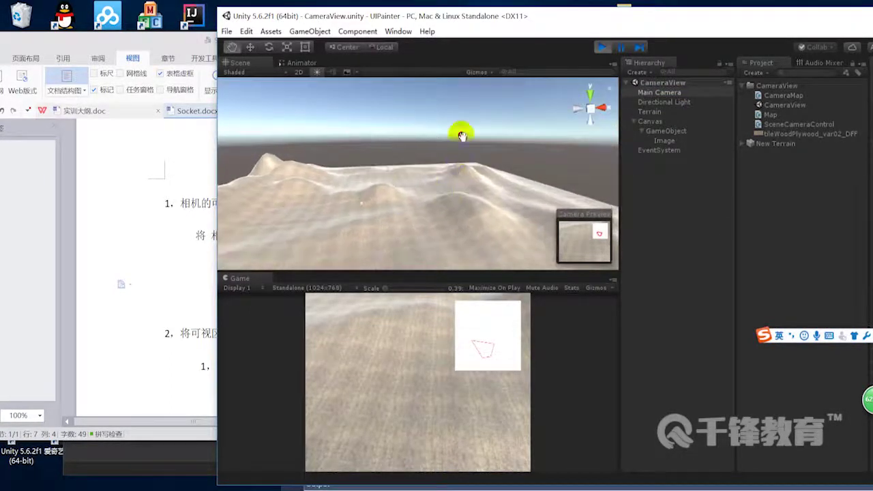
{"action": "scroll", "coordinate": [457, 156], "scroll_direction": "down", "scroll_amount": 3}
{"action": "key", "text": "w"}
{"action": "scroll", "coordinate": [450, 157], "scroll_direction": "up", "scroll_amount": 3}
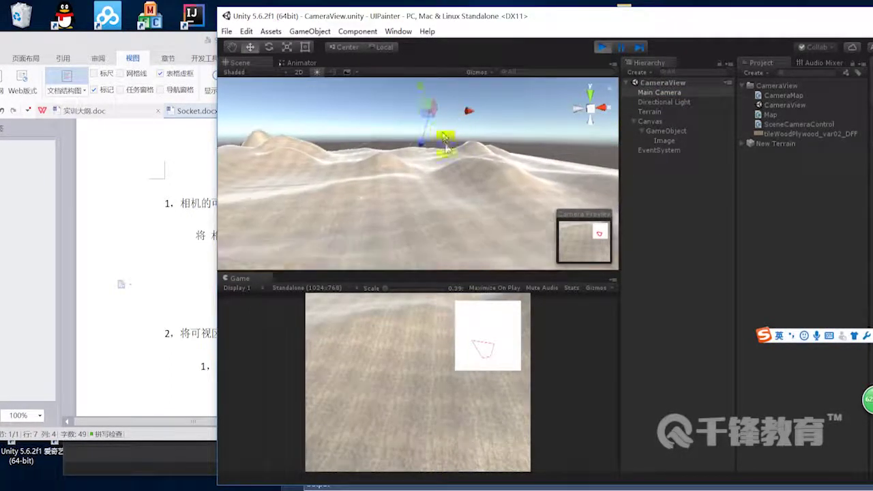
{"action": "mouse_move", "coordinate": [440, 121]}
{"action": "middle_mouse_down"}
{"action": "mouse_move", "coordinate": [418, 159]}
{"action": "mouse_move", "coordinate": [367, 206]}
{"action": "mouse_move", "coordinate": [501, 172]}
{"action": "mouse_move", "coordinate": [315, 216]}
{"action": "mouse_move", "coordinate": [477, 188]}
{"action": "middle_mouse_up"}
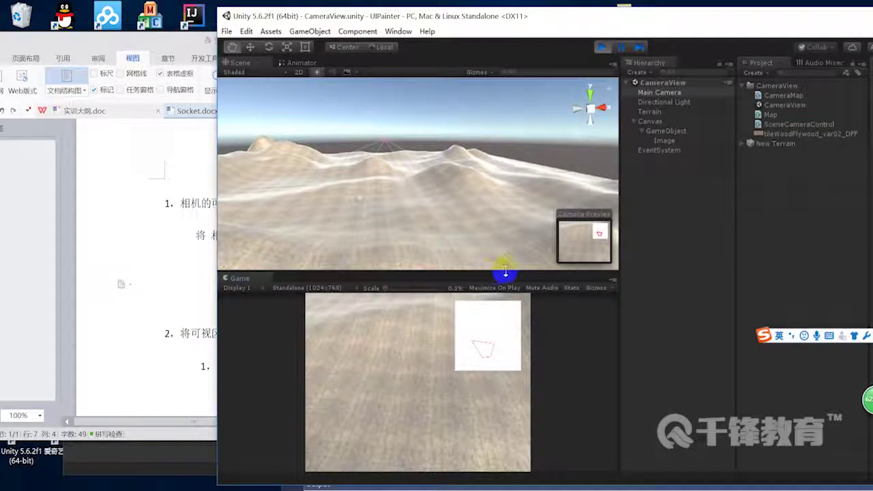
- Pan and swing the Scene view down close over the terrain hills
{"action": "middle_click_drag", "start_coordinate": [406, 160], "coordinate": [364, 126]}
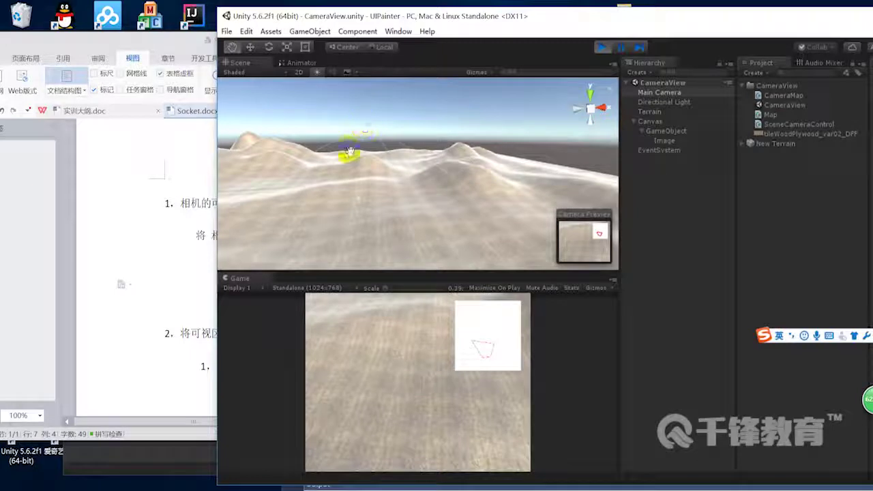
{"action": "left_click_drag", "start_coordinate": [357, 156], "coordinate": [417, 198]}
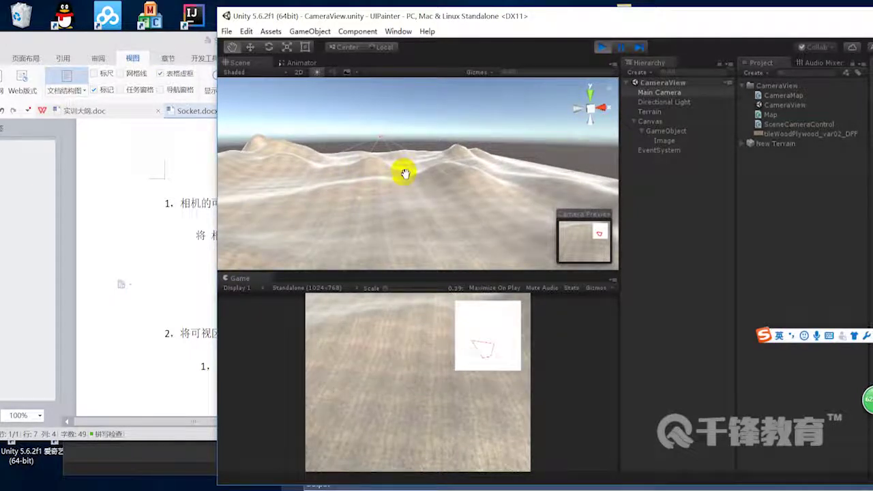
{"action": "left_click_drag", "start_coordinate": [405, 173], "coordinate": [505, 204]}
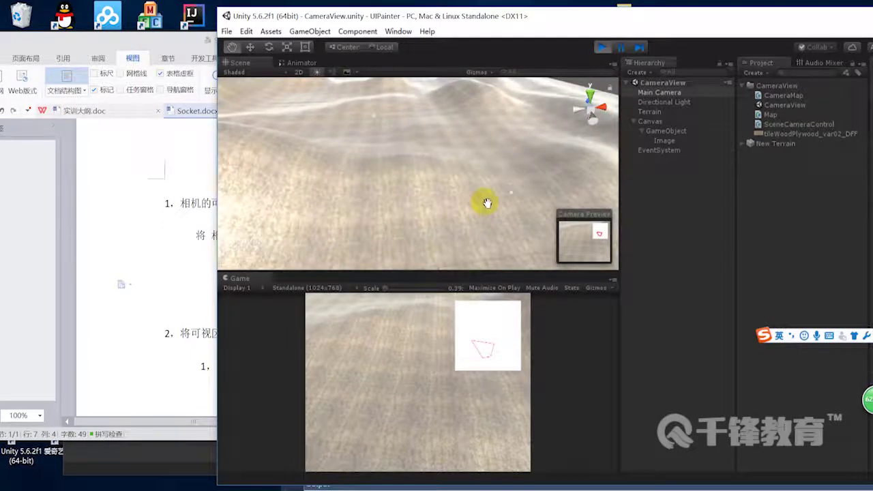
{"action": "scroll", "coordinate": [505, 204], "scroll_direction": "down", "scroll_amount": 10}
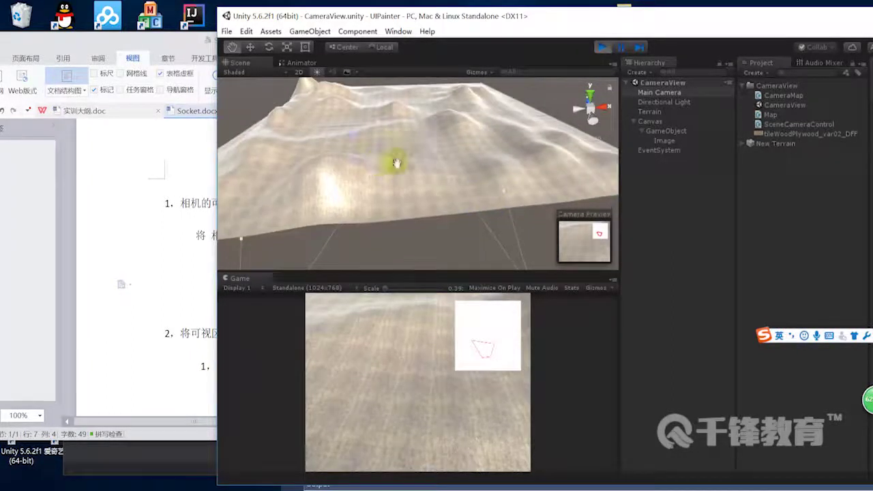
{"action": "left_click_drag", "start_coordinate": [475, 232], "coordinate": [468, 211]}
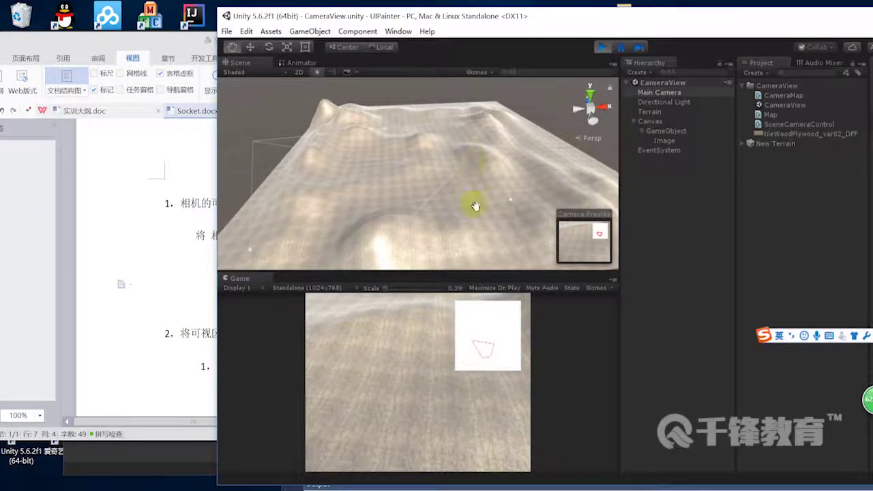
{"action": "left_click_drag", "start_coordinate": [472, 201], "coordinate": [491, 171]}
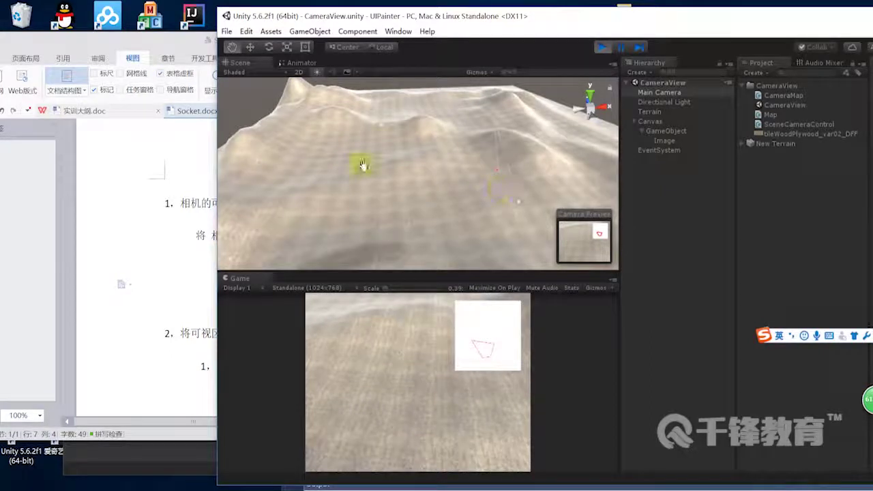
{"action": "mouse_move", "coordinate": [565, 269]}
{"action": "left_mouse_down"}
{"action": "mouse_move", "coordinate": [537, 216]}
{"action": "mouse_move", "coordinate": [468, 185]}
{"action": "mouse_move", "coordinate": [493, 197]}
{"action": "mouse_move", "coordinate": [481, 165]}
{"action": "left_mouse_up"}
{"action": "mouse_move", "coordinate": [523, 136]}
{"action": "left_mouse_down"}
{"action": "mouse_move", "coordinate": [540, 102]}
{"action": "mouse_move", "coordinate": [487, 176]}
{"action": "mouse_move", "coordinate": [486, 152]}
{"action": "mouse_move", "coordinate": [511, 92]}
{"action": "mouse_move", "coordinate": [487, 111]}
{"action": "left_mouse_up"}
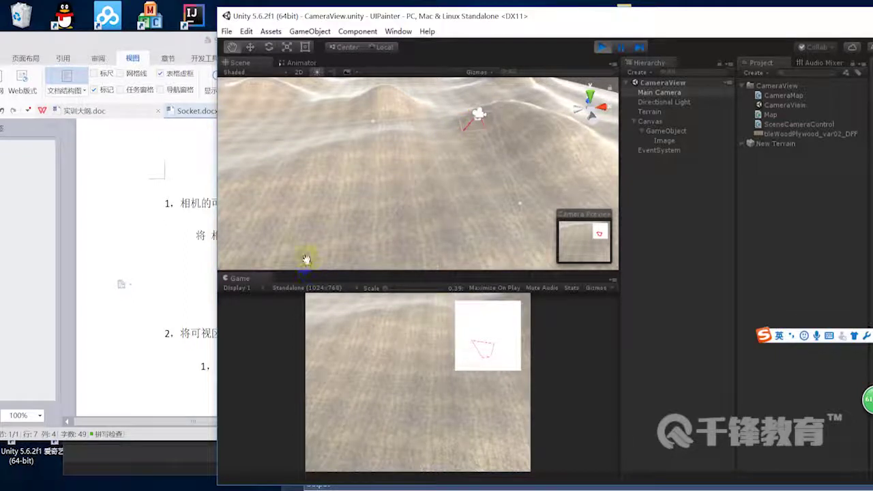
- Orbit the Scene view until the Main Camera and its red frustum lines fill it
{"action": "left_click", "coordinate": [257, 315]}
{"action": "mouse_move", "coordinate": [428, 149]}
{"action": "left_mouse_down"}
{"action": "mouse_move", "coordinate": [457, 184]}
{"action": "mouse_move", "coordinate": [440, 163]}
{"action": "left_mouse_up"}
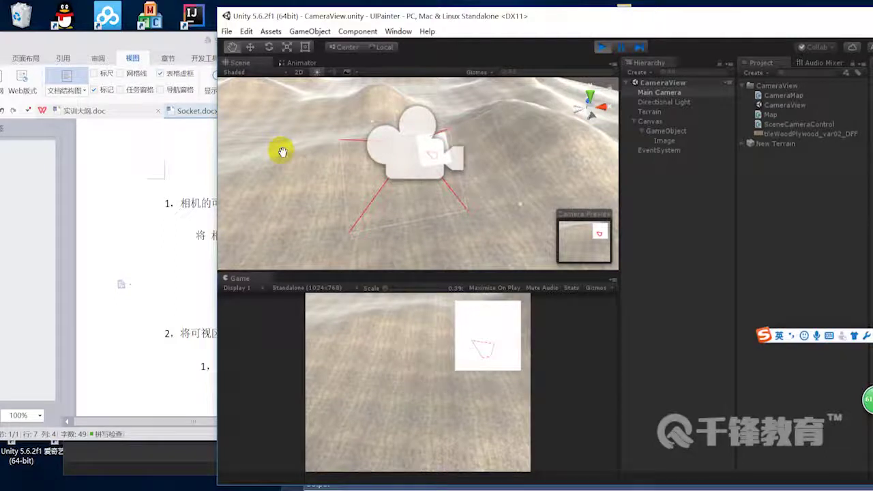
- On the empty line in Socket.docx, type '从相机的四个 角 发出四条'
{"action": "left_click", "coordinate": [171, 270]}
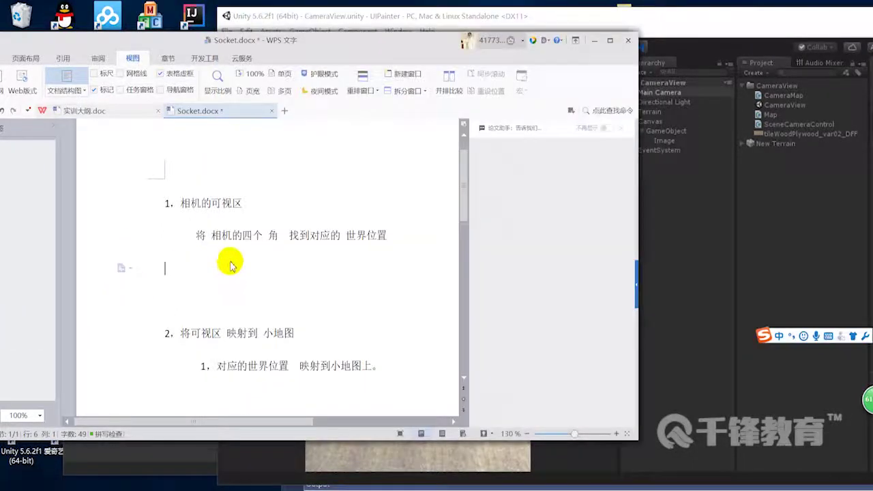
{"action": "type", "text": "cong"}
{"action": "key", "text": "space"}
{"action": "type", "text": "xiangj"}
{"action": "key", "text": "space"}
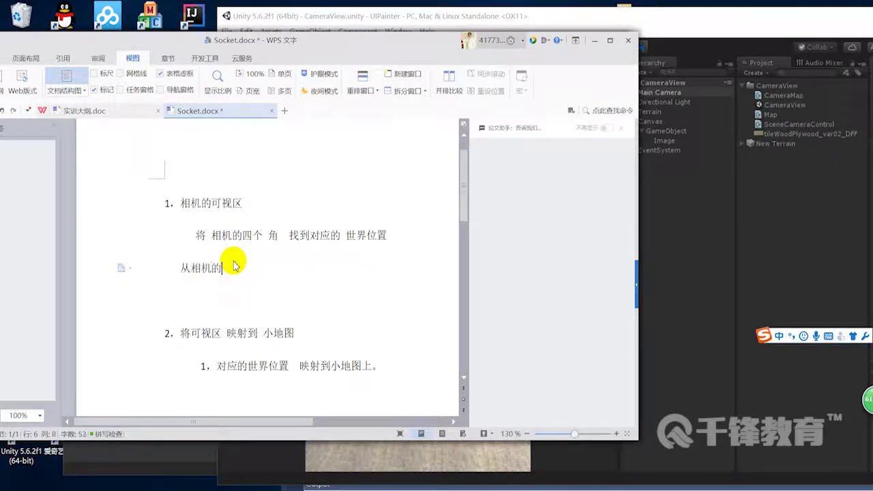
{"action": "type", "text": "sige"}
{"action": "key", "text": "space"}
{"action": "type", "text": "ji"}
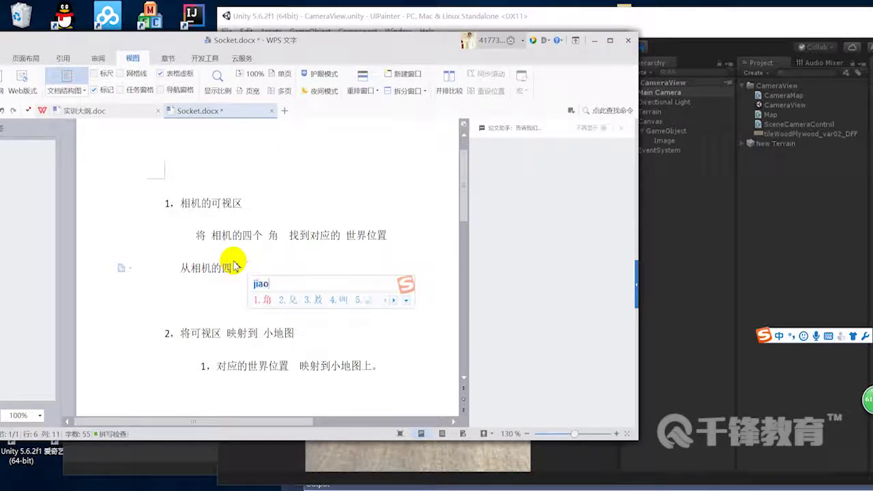
{"action": "key", "text": "space"}
{"action": "type", "text": "fachu"}
{"action": "key", "text": "space"}
{"action": "type", "text": "sitiao"}
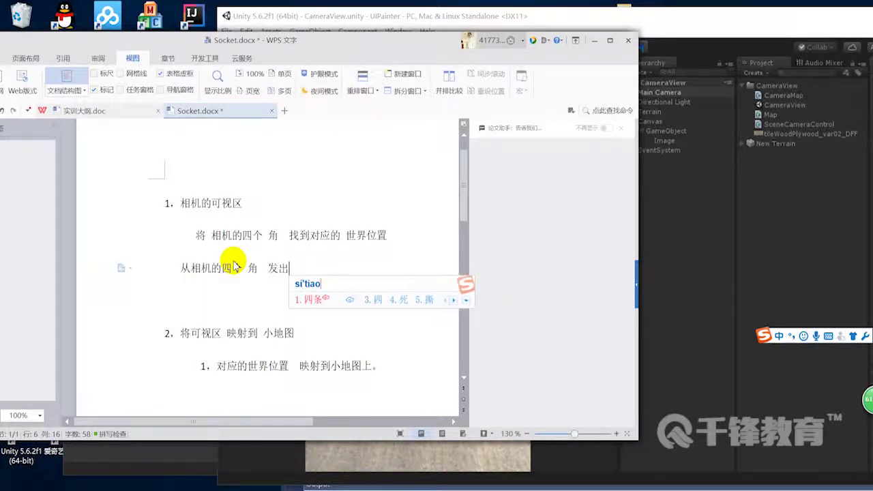
{"action": "key", "text": "space"}
- Continue the line with '射线 射线地面' to finish the sentence
{"action": "type", "text": "shexian"}
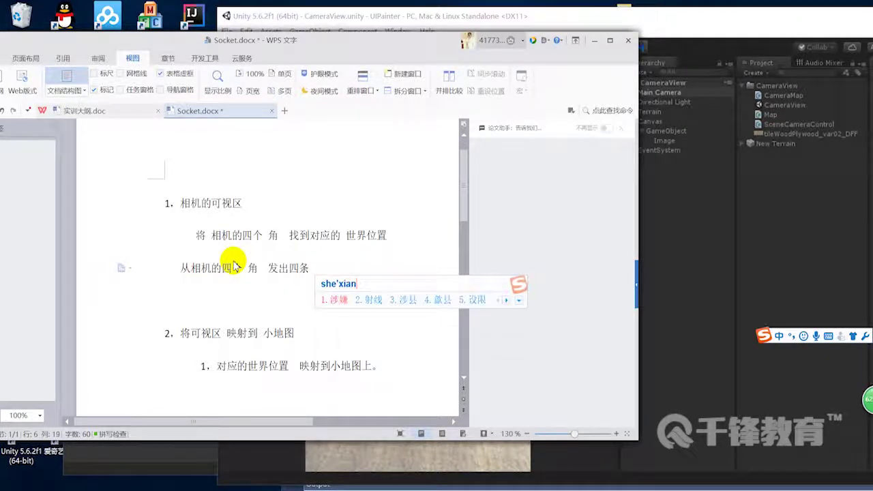
{"action": "type", "text": "2"}
{"action": "key", "text": "space"}
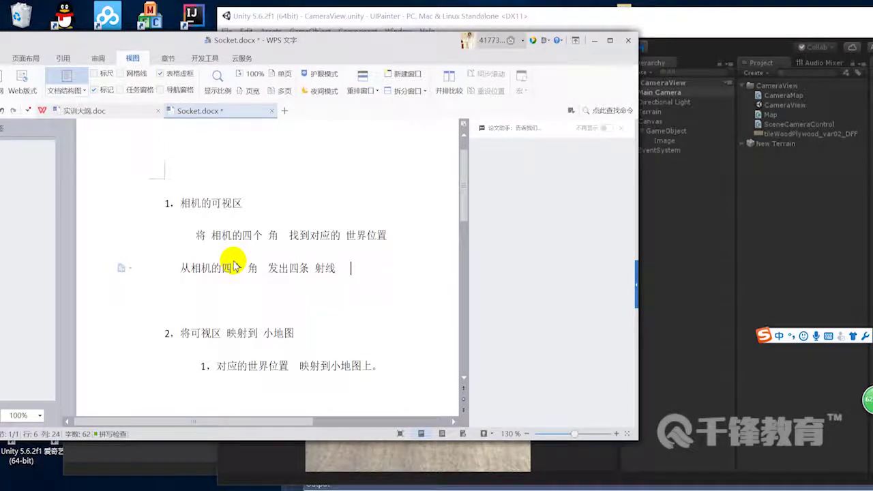
{"action": "type", "text": "shexiang"}
{"action": "key", "text": "BackSpace"}
{"action": "key", "text": "space"}
{"action": "type", "text": "dimian"}
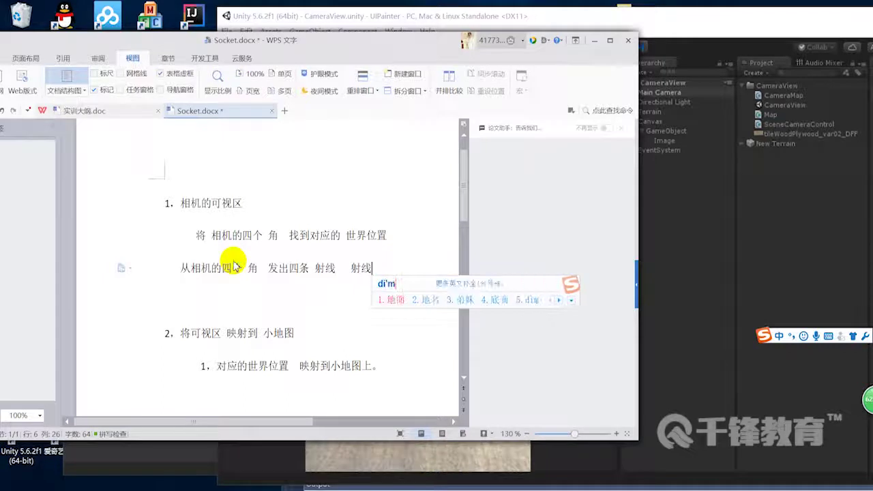
{"action": "key", "text": "space"}
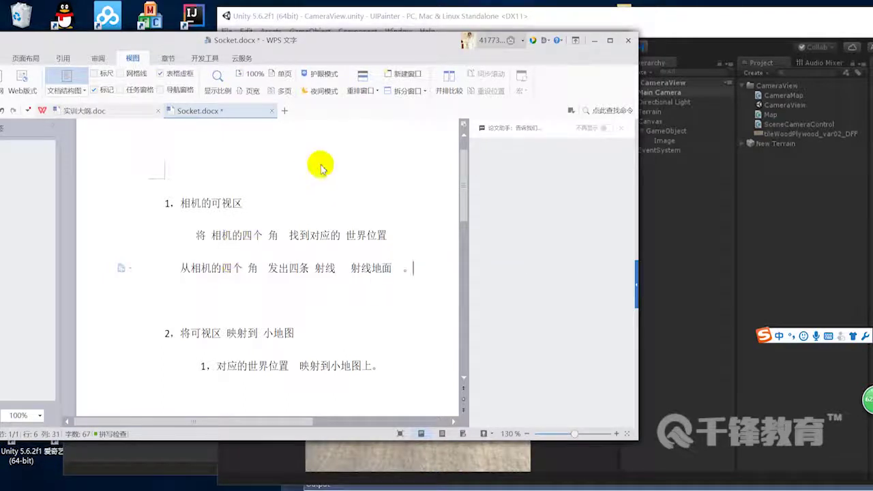
{"action": "left_click_drag", "start_coordinate": [424, 48], "coordinate": [400, 48]}
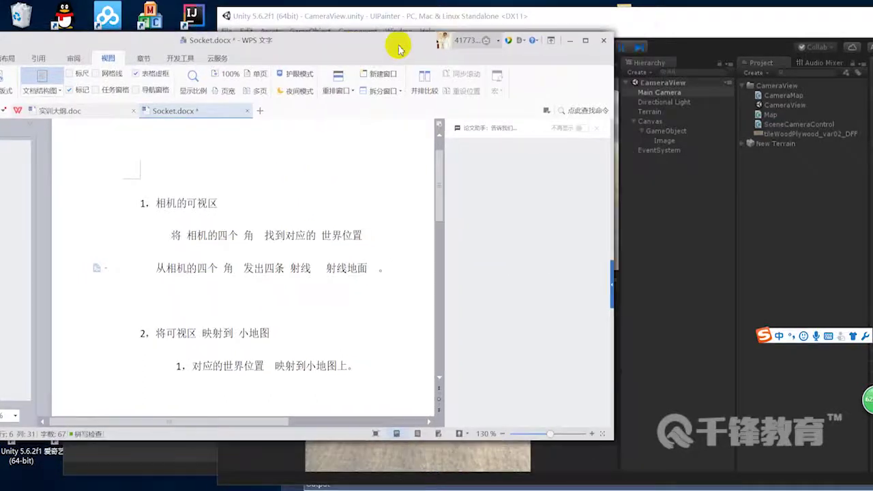
- Zoom and pan Unity's Scene view onto the Main Camera's red frustum, then return to Socket.docx
{"action": "left_click", "coordinate": [649, 26]}
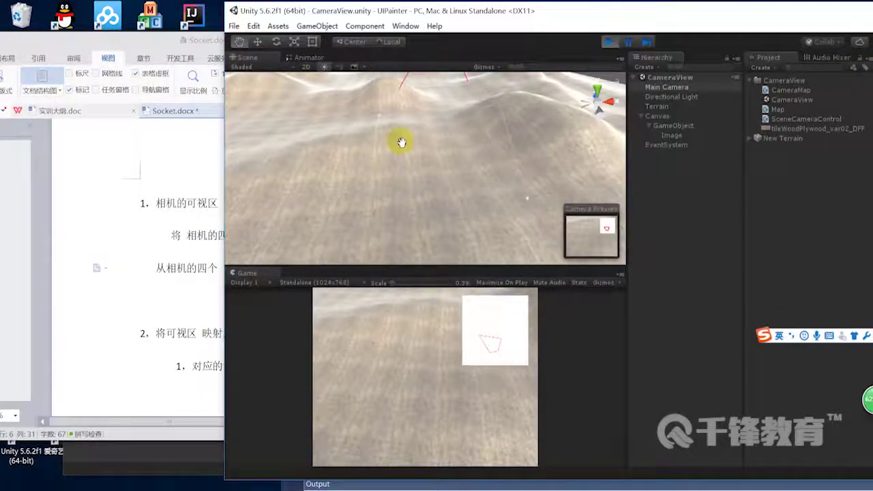
{"action": "scroll", "coordinate": [410, 158], "scroll_direction": "down", "scroll_amount": 3}
{"action": "scroll", "coordinate": [410, 158], "scroll_direction": "up", "scroll_amount": 5}
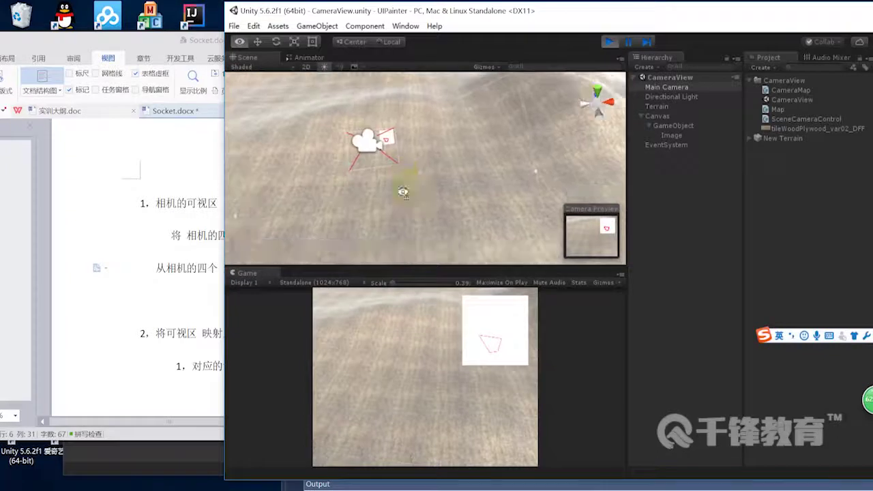
{"action": "middle_click_drag", "start_coordinate": [423, 170], "coordinate": [377, 154]}
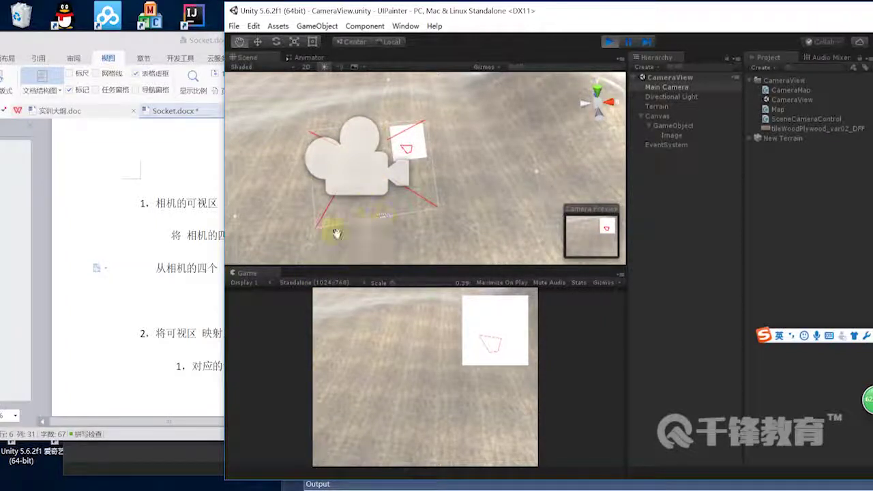
{"action": "left_click", "coordinate": [191, 267]}
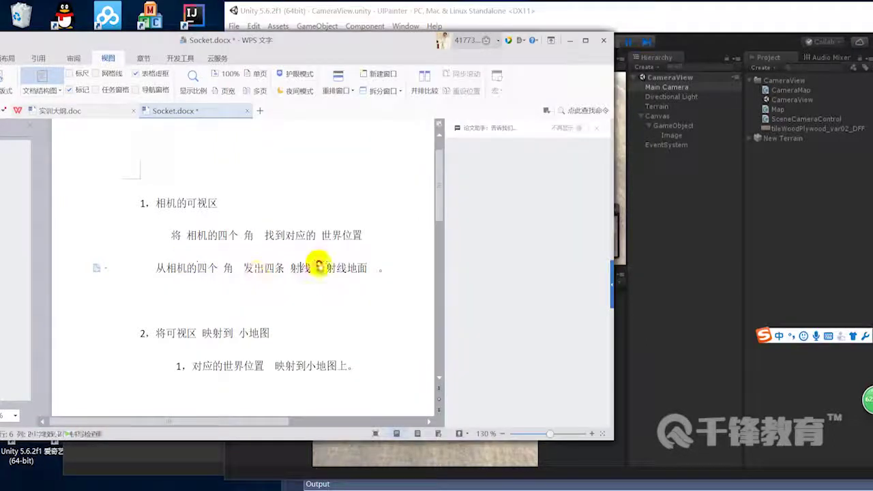
{"action": "double_click", "coordinate": [320, 266]}
{"action": "left_click_drag", "start_coordinate": [205, 365], "coordinate": [341, 366]}
{"action": "left_click", "coordinate": [351, 367]}
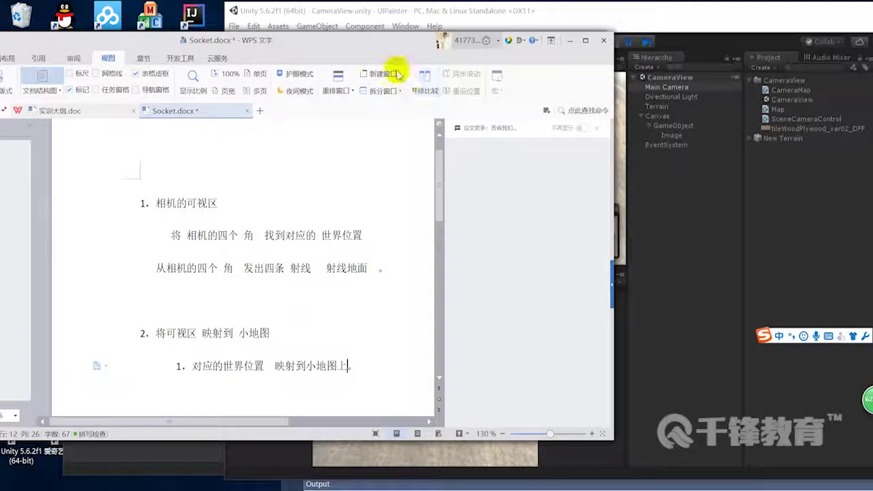
{"action": "left_click_drag", "start_coordinate": [389, 39], "coordinate": [389, 33]}
{"action": "scroll", "coordinate": [290, 359], "scroll_direction": "down", "scroll_amount": 1}
{"action": "left_click_drag", "start_coordinate": [223, 331], "coordinate": [383, 338]}
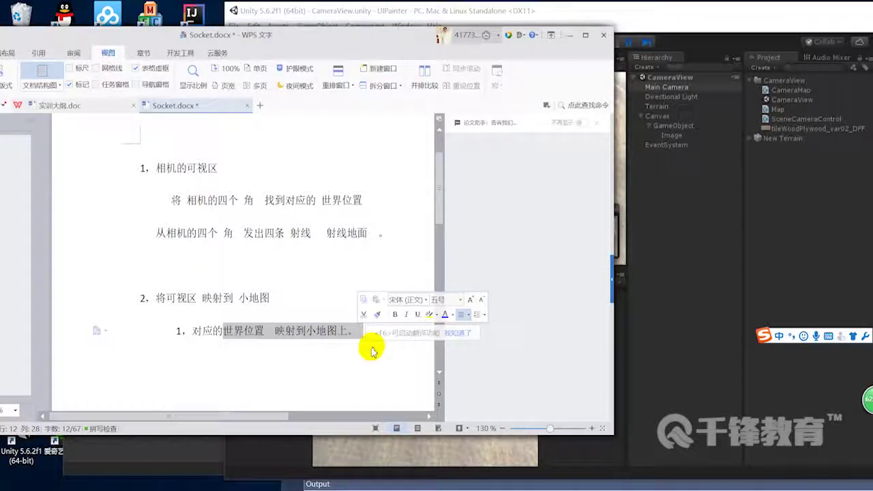
{"action": "scroll", "coordinate": [327, 356], "scroll_direction": "down", "scroll_amount": 1}
{"action": "left_click", "coordinate": [327, 359]}
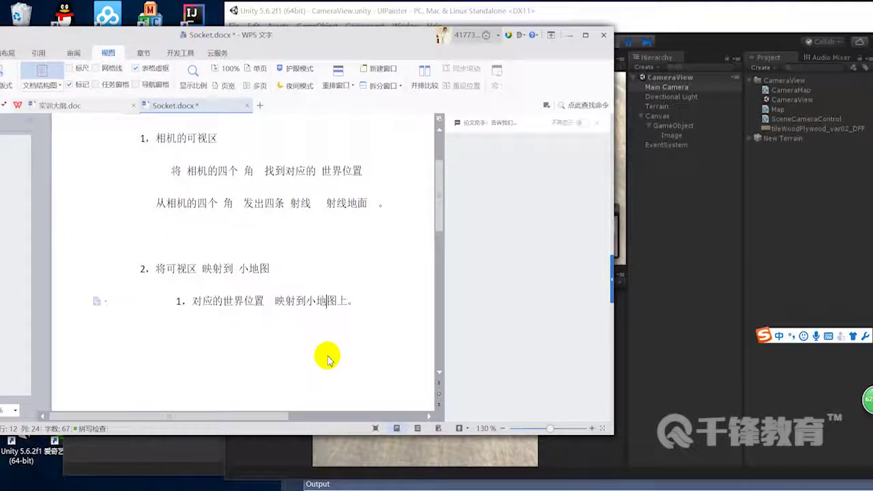
{"action": "scroll", "coordinate": [327, 357], "scroll_direction": "down", "scroll_amount": 1}
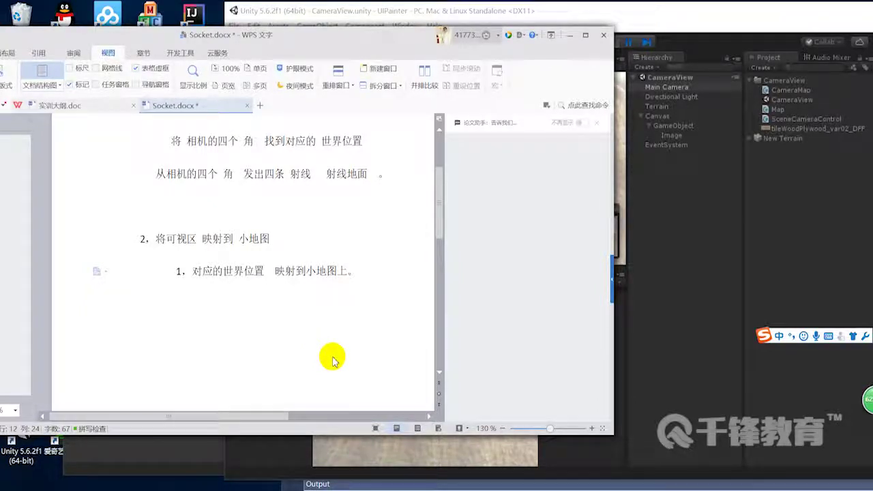
- Under the minimap heading, add the relative terrain position line '相对 地形的位置==='
{"action": "left_click", "coordinate": [378, 280]}
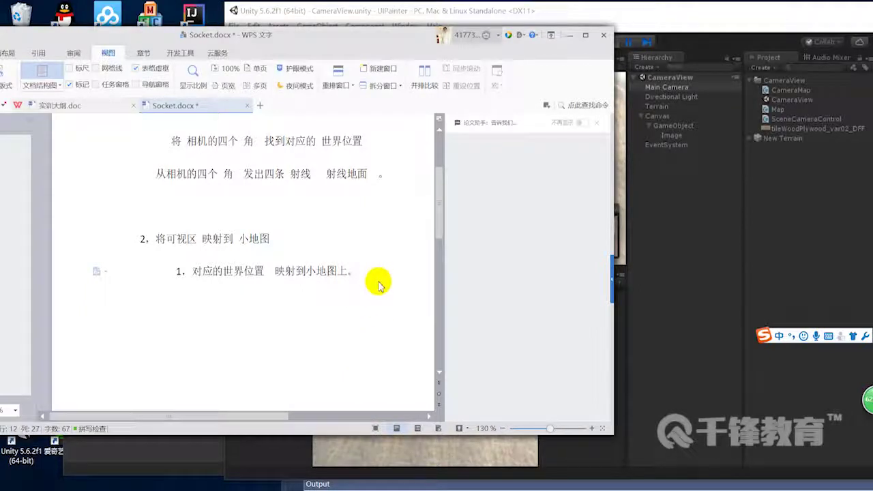
{"action": "key", "text": "Return"}
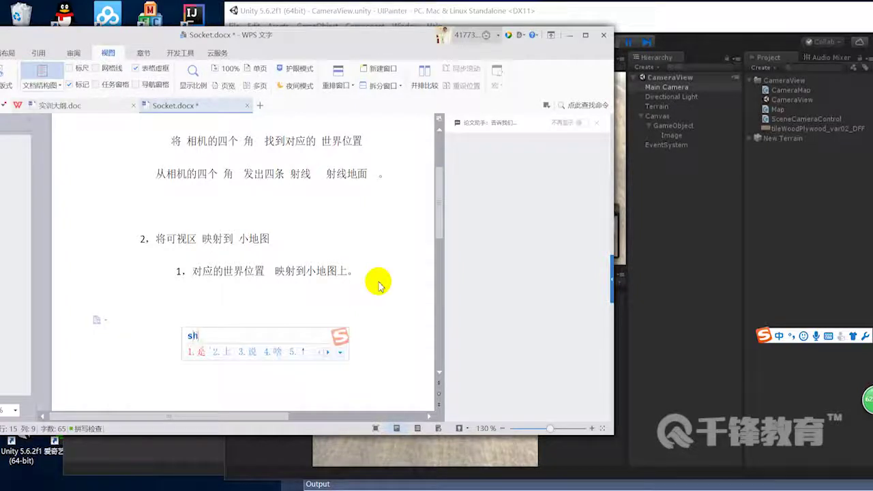
{"action": "type", "text": "世界坐标 -"}
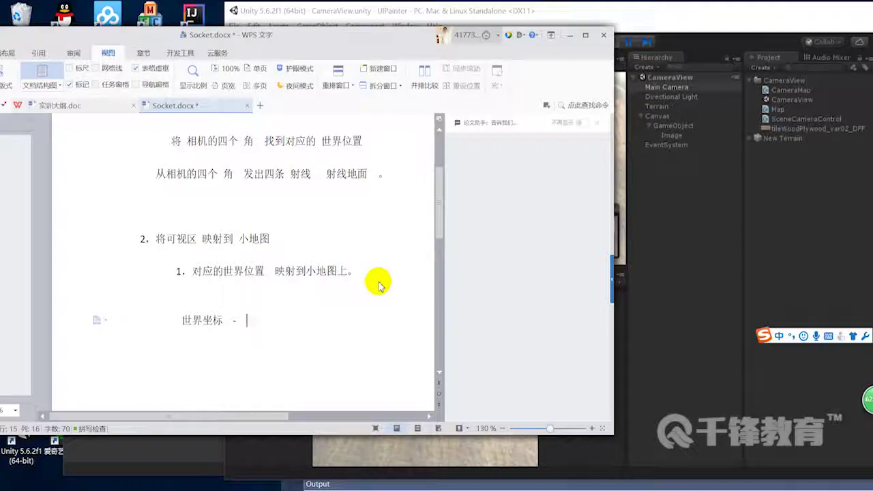
{"action": "type", "text": "屏幕"}
{"action": "type", "text": "地形的"}
{"action": "type", "text": "位置"}
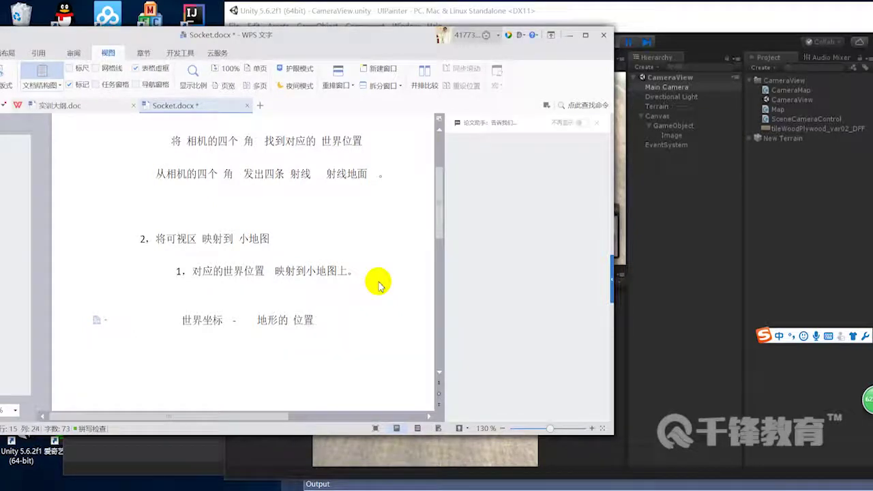
{"action": "left_click_drag", "start_coordinate": [290, 331], "coordinate": [176, 326]}
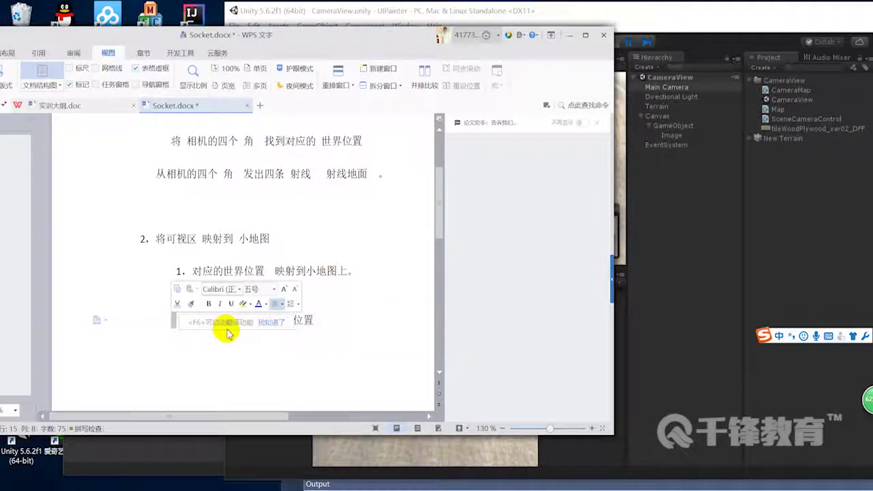
{"action": "key", "text": "Left"}
{"action": "type", "text": "相对 "}
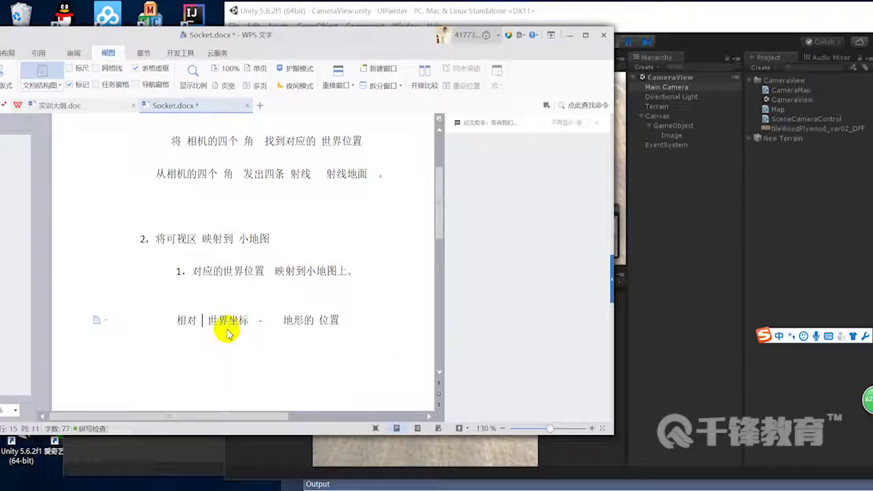
{"action": "type", "text": "地形的wei位置"}
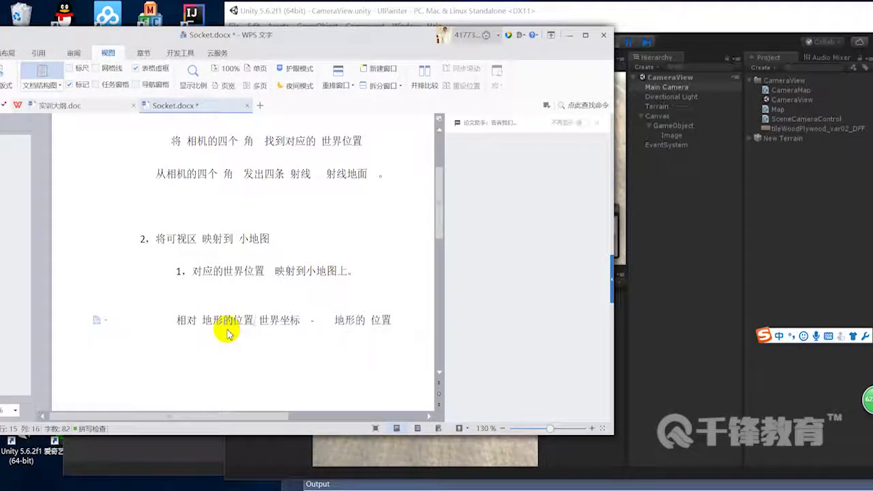
{"action": "type", "text": "==="}
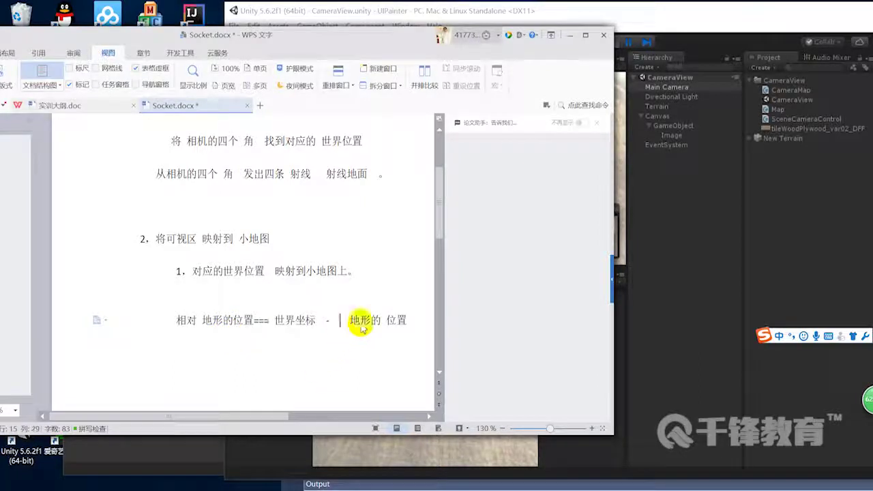
{"action": "left_click", "coordinate": [410, 320]}
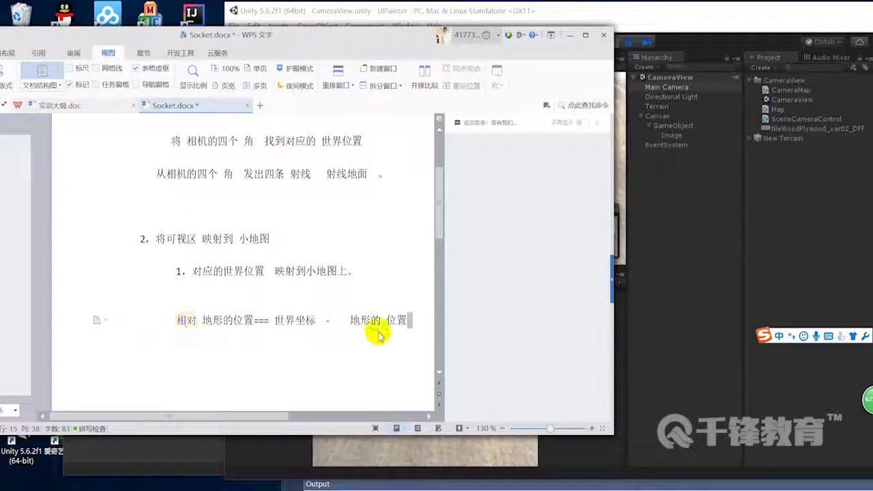
- Build the '比例===' ratio line from a pasted 相对 地形的位置 and 地形的宽高
{"action": "left_click_drag", "start_coordinate": [170, 320], "coordinate": [253, 320]}
{"action": "key", "text": "ctrl+c"}
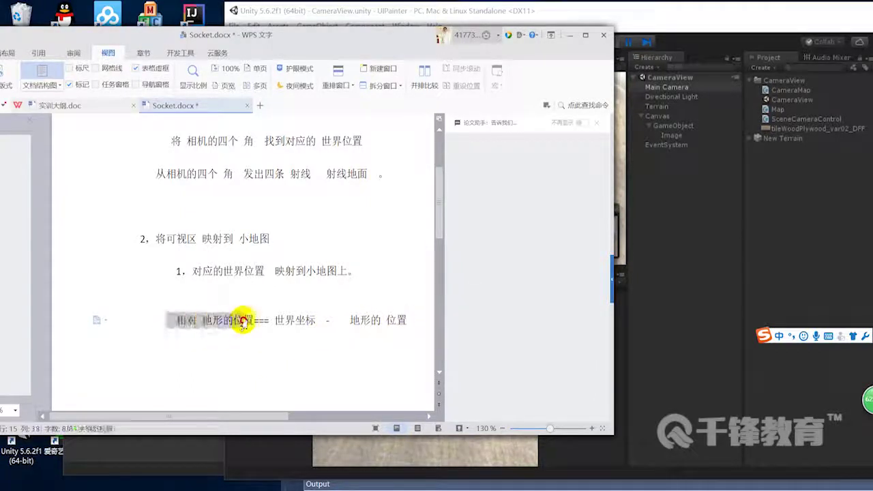
{"action": "left_click", "coordinate": [290, 368]}
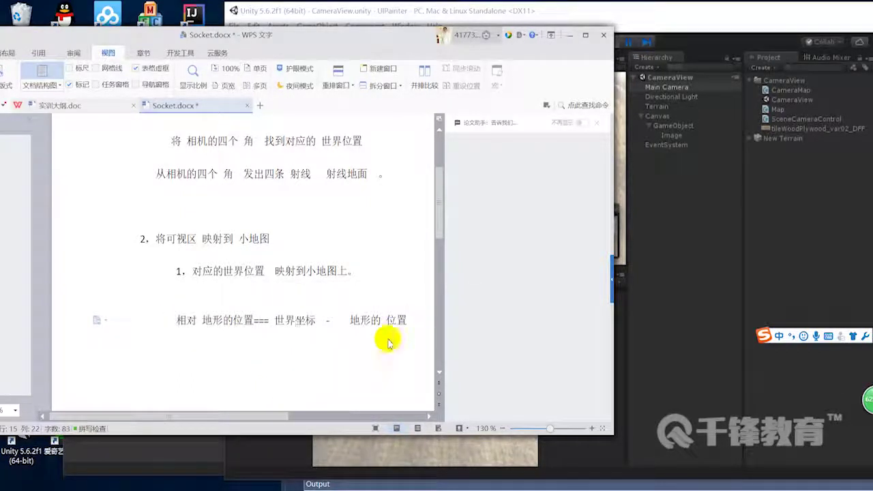
{"action": "key", "text": "Return"}
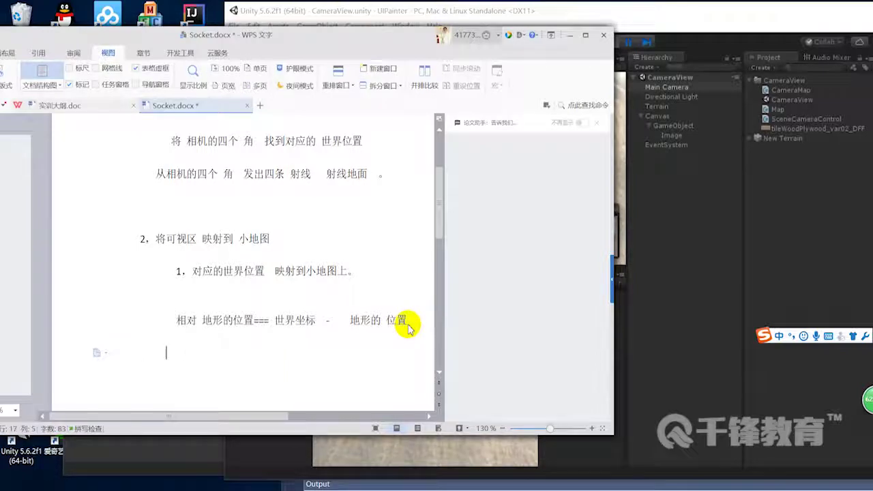
{"action": "key", "text": "ctrl+v"}
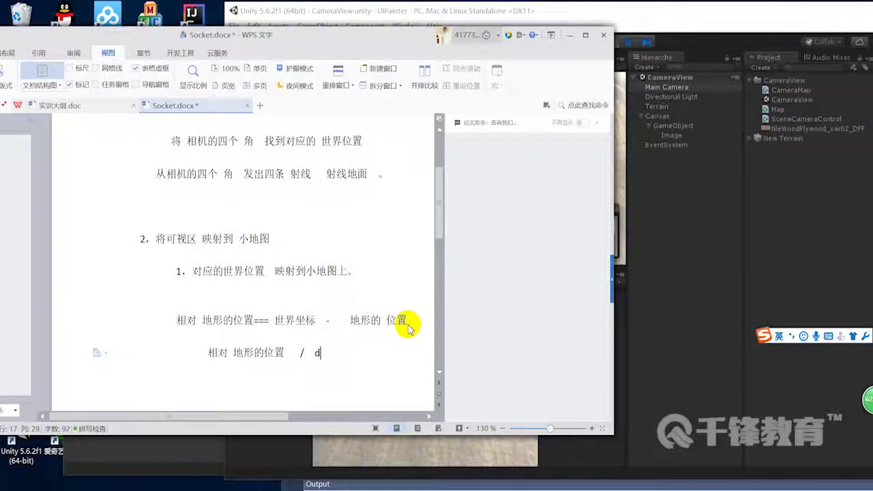
{"action": "type", "text": "dixing de kuang"}
{"action": "key", "text": "BackSpace"}
{"action": "type", "text": "g"}
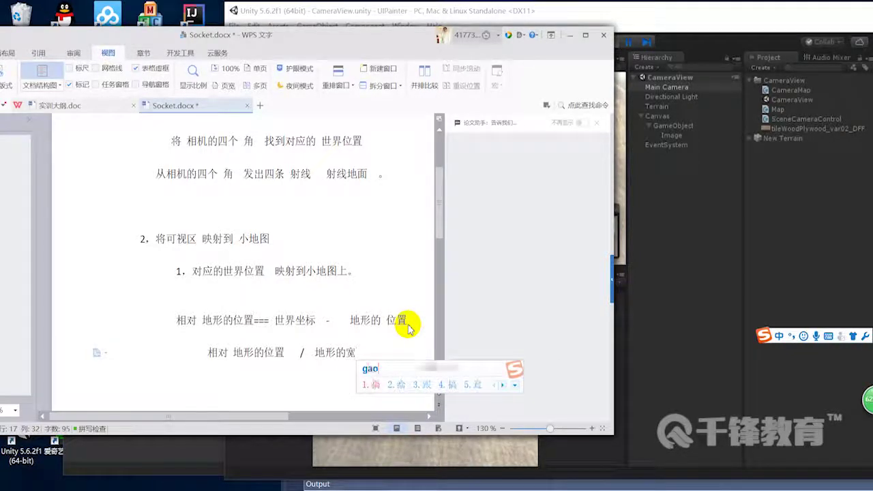
{"action": "type", "text": "2"}
{"action": "key", "text": "Home"}
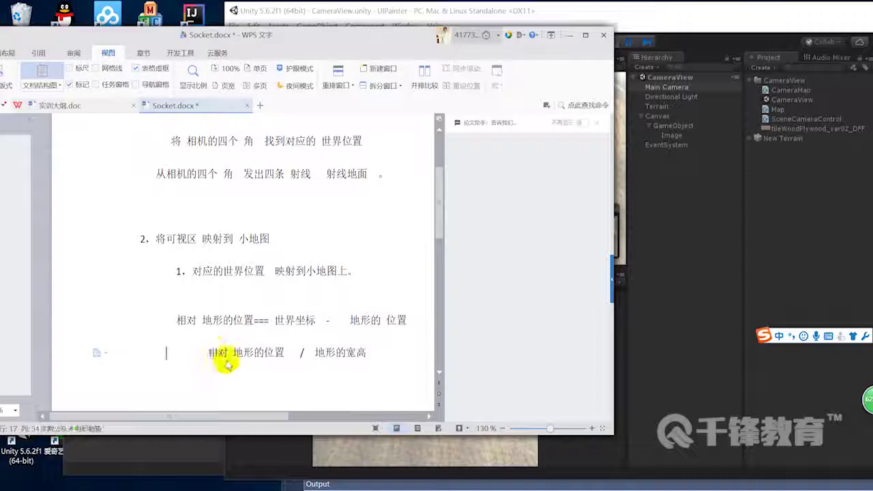
{"action": "key", "text": "Tab"}
{"action": "type", "text": "bilie"}
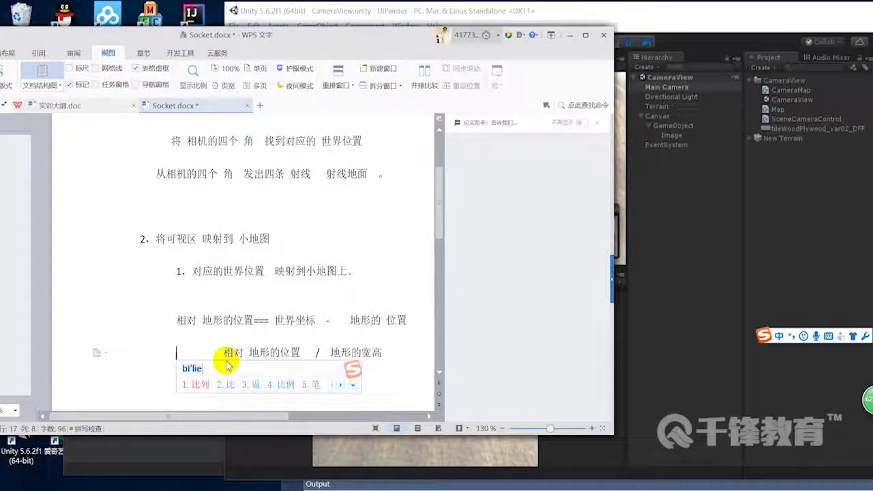
{"action": "type", "text": "4==="}
{"action": "scroll", "coordinate": [245, 358], "scroll_direction": "down", "scroll_amount": 1}
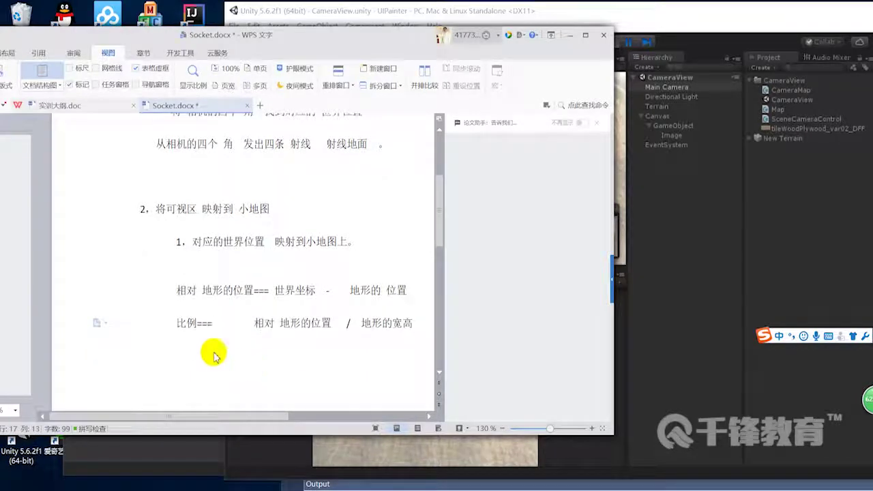
- On a new line, type the minimap formula '小地图的宽高 * 比例'
{"action": "key", "text": "Return"}
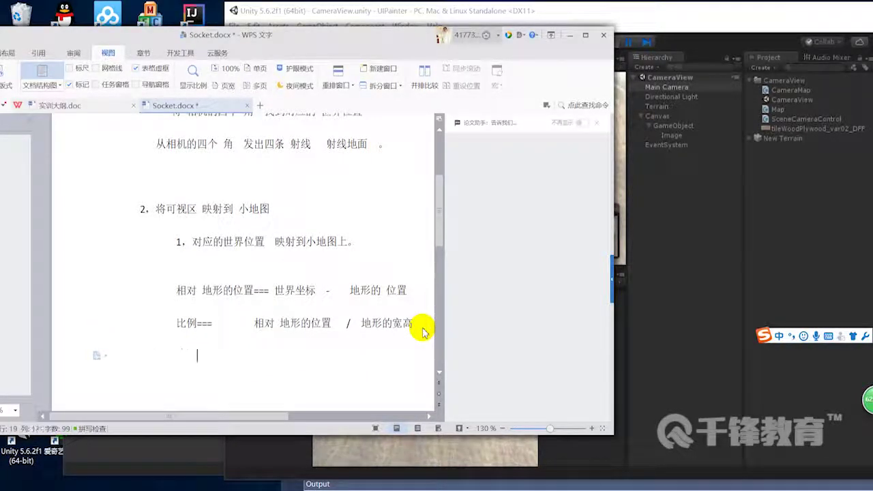
{"action": "type", "text": "xidi"}
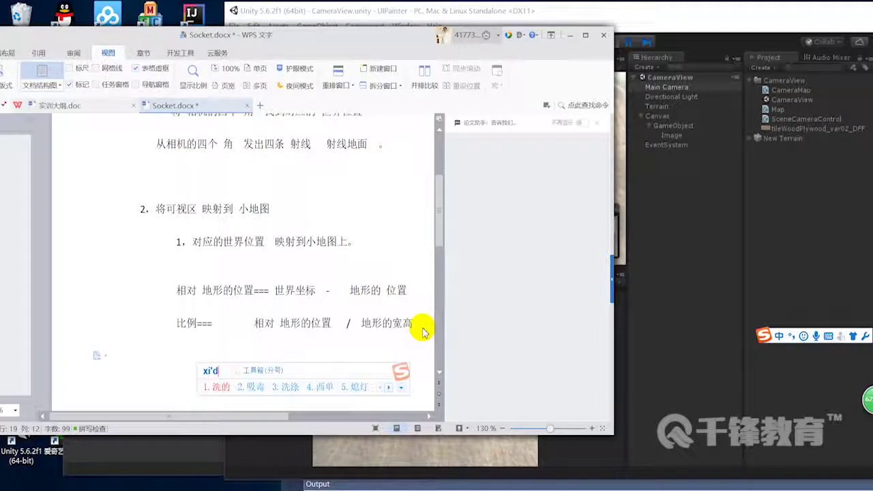
{"action": "type", "text": "l西地图"}
{"action": "key", "text": "BackSpace"}
{"action": "type", "text": "xiao"}
{"action": "key", "text": "space"}
{"action": "type", "text": "dil"}
{"action": "key", "text": "space"}
{"action": "type", "text": "de"}
{"action": "key", "text": "space"}
{"action": "type", "text": "kuang"}
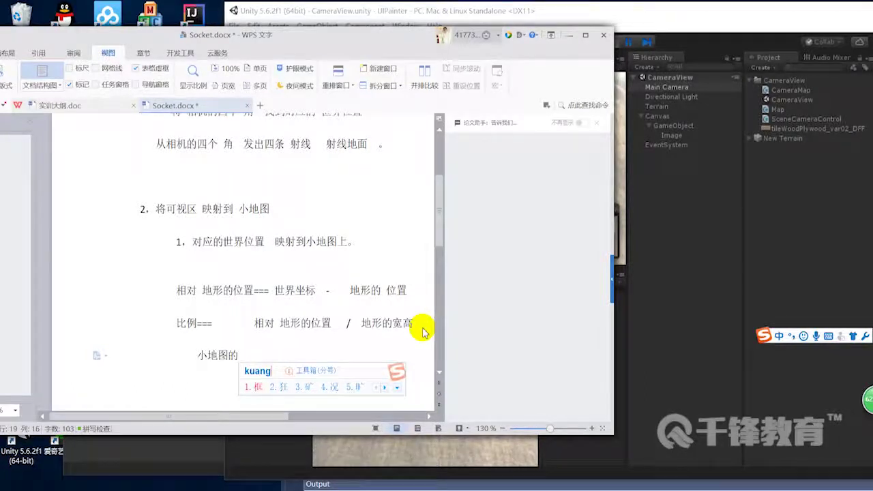
{"action": "key", "text": "BackSpace"}
{"action": "key", "text": "space"}
{"action": "type", "text": "gao"}
{"action": "key", "text": "space"}
{"action": "type", "text": "* bil"}
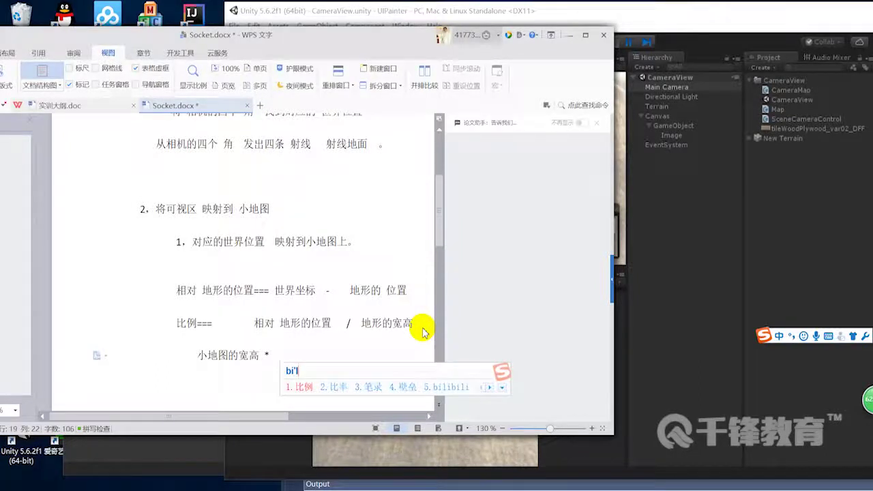
{"action": "key", "text": "space"}
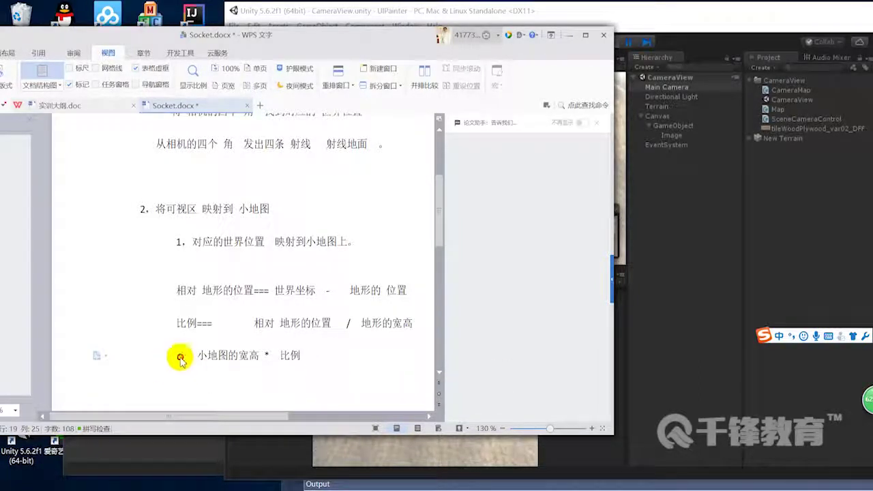
- Prefix that line with '相对小地图的位置==' and select the three formula lines
{"action": "left_click", "coordinate": [223, 366]}
{"action": "type", "text": "xiang"}
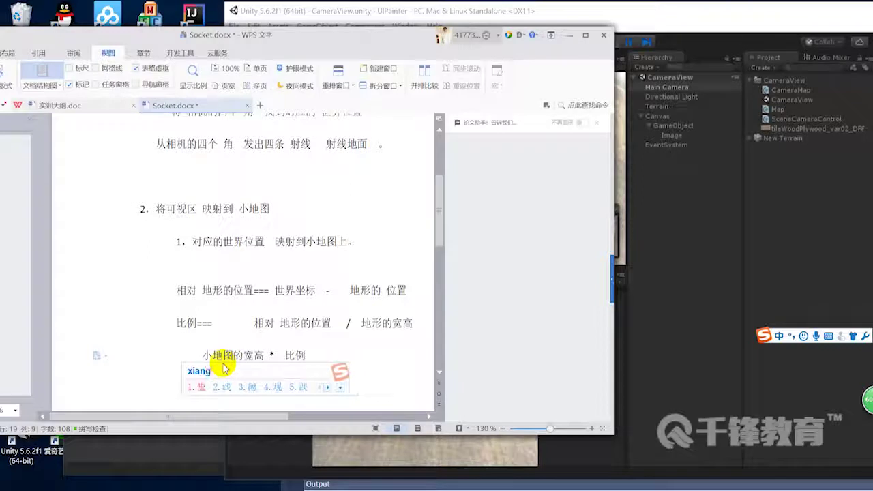
{"action": "key", "text": "BackSpace"}
{"action": "key", "text": "BackSpace"}
{"action": "type", "text": "ngdui"}
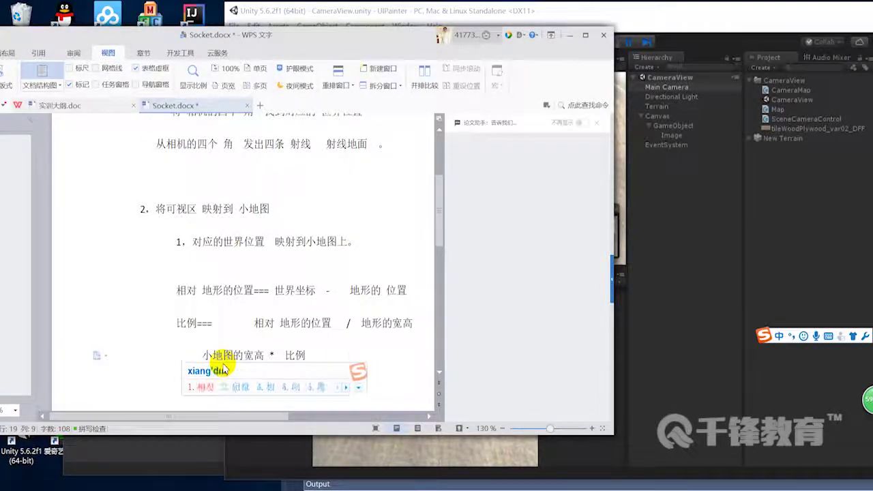
{"action": "key", "text": "space"}
{"action": "type", "text": "xiaoditu"}
{"action": "key", "text": "space"}
{"action": "type", "text": "de"}
{"action": "key", "text": "space"}
{"action": "type", "text": "weizhi"}
{"action": "key", "text": "space"}
{"action": "type", "text": "=="}
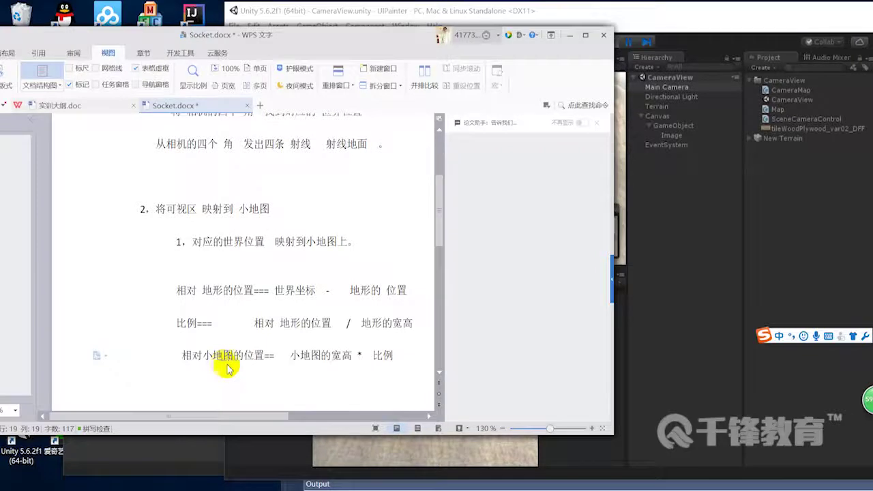
{"action": "scroll", "coordinate": [239, 358], "scroll_direction": "down", "scroll_amount": 1}
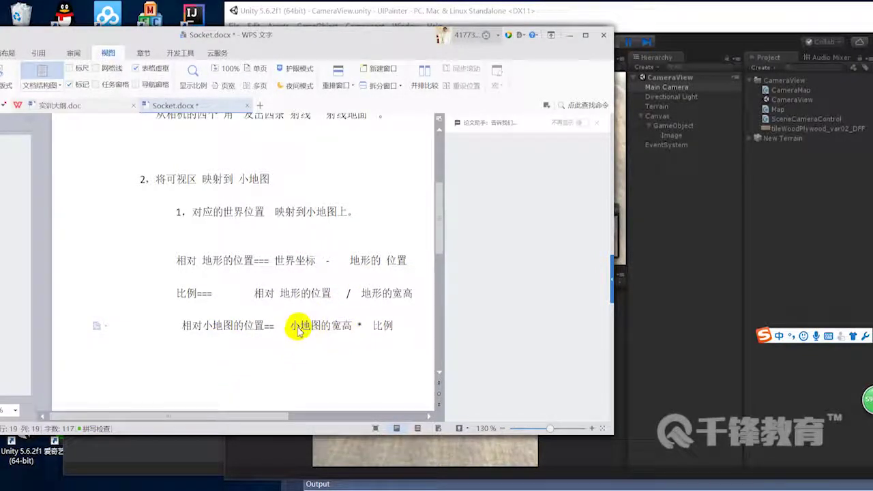
{"action": "left_click_drag", "start_coordinate": [401, 328], "coordinate": [183, 245]}
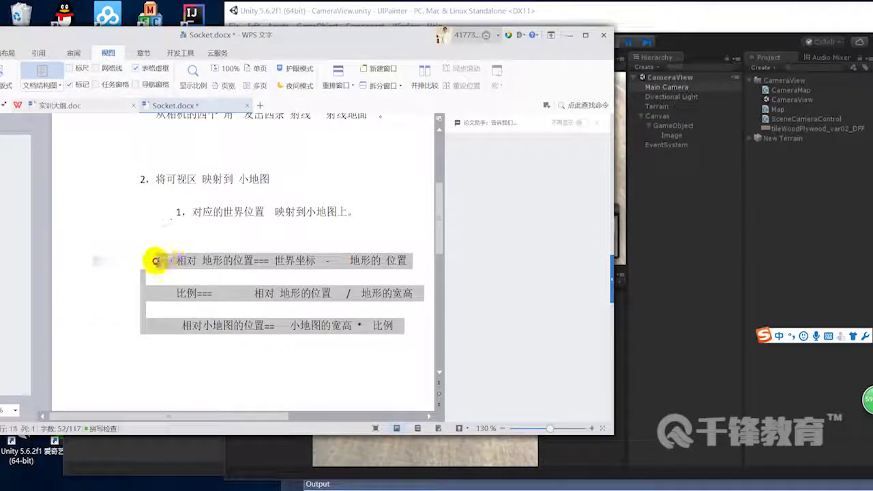
- Save Socket.docx and move and enlarge the WPS Writer window
{"action": "left_click", "coordinate": [357, 366]}
{"action": "key", "text": "ctrl+s"}
{"action": "left_click_drag", "start_coordinate": [354, 37], "coordinate": [403, 24]}
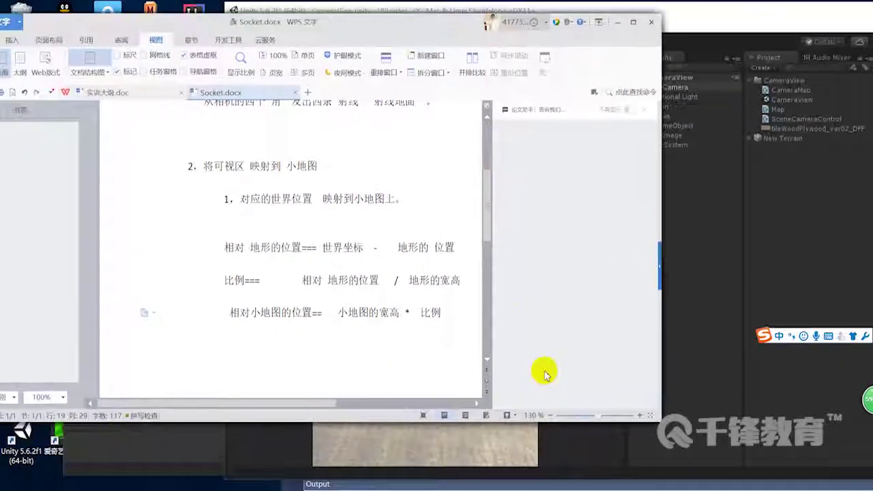
{"action": "left_click_drag", "start_coordinate": [665, 426], "coordinate": [743, 450]}
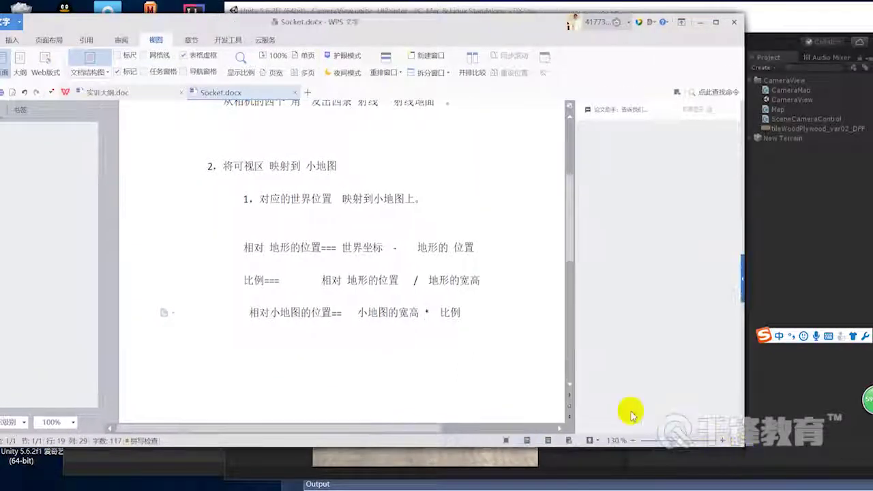
- Review the formula and camera-ray lines, then switch to the UI.unity Unity window
{"action": "left_click_drag", "start_coordinate": [472, 317], "coordinate": [209, 247]}
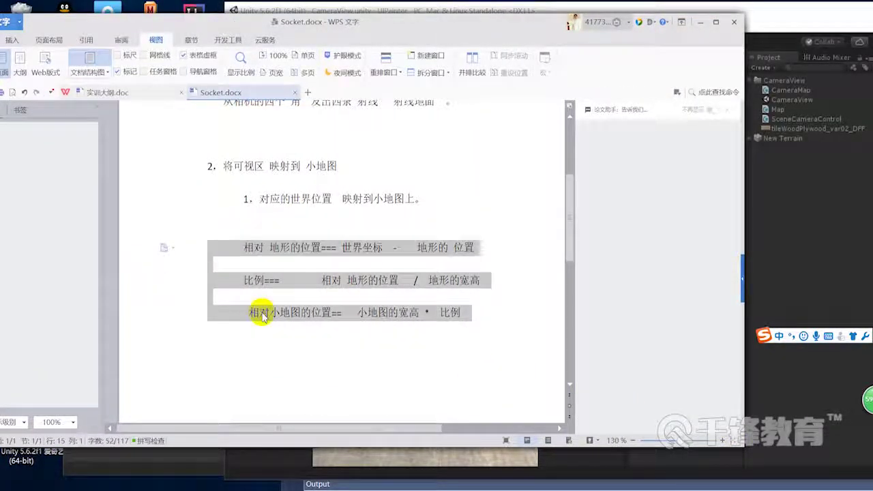
{"action": "scroll", "coordinate": [351, 320], "scroll_direction": "up", "scroll_amount": 1}
{"action": "scroll", "coordinate": [362, 295], "scroll_direction": "up", "scroll_amount": 1}
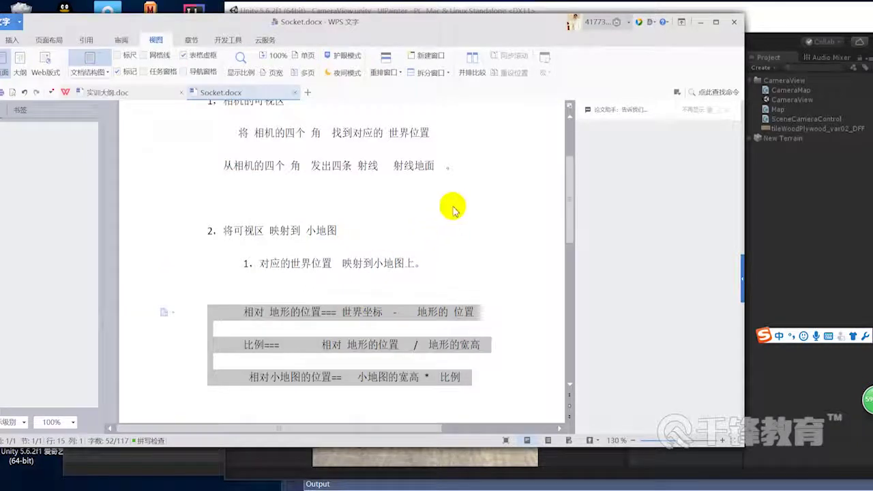
{"action": "left_click_drag", "start_coordinate": [447, 166], "coordinate": [232, 170]}
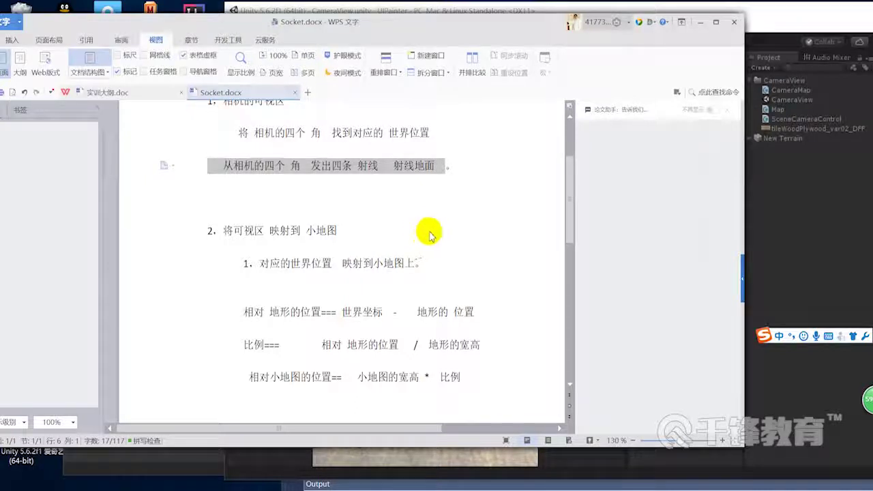
{"action": "left_click", "coordinate": [449, 217]}
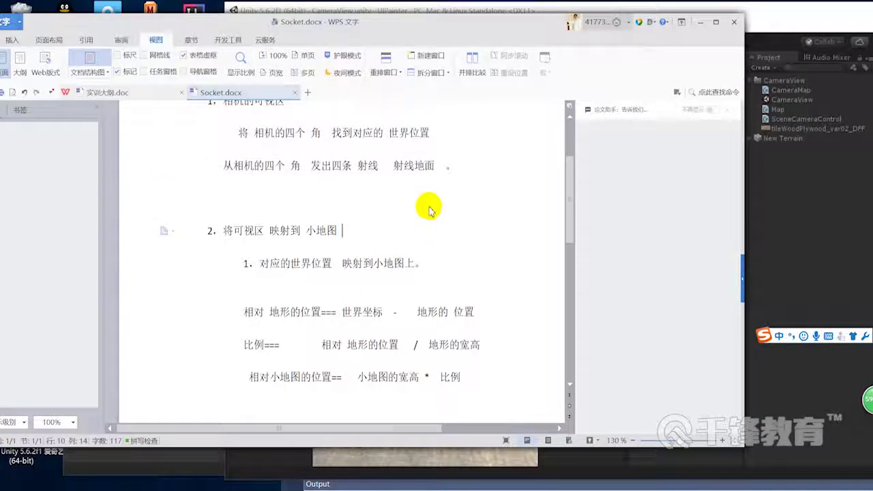
{"action": "left_click", "coordinate": [426, 203]}
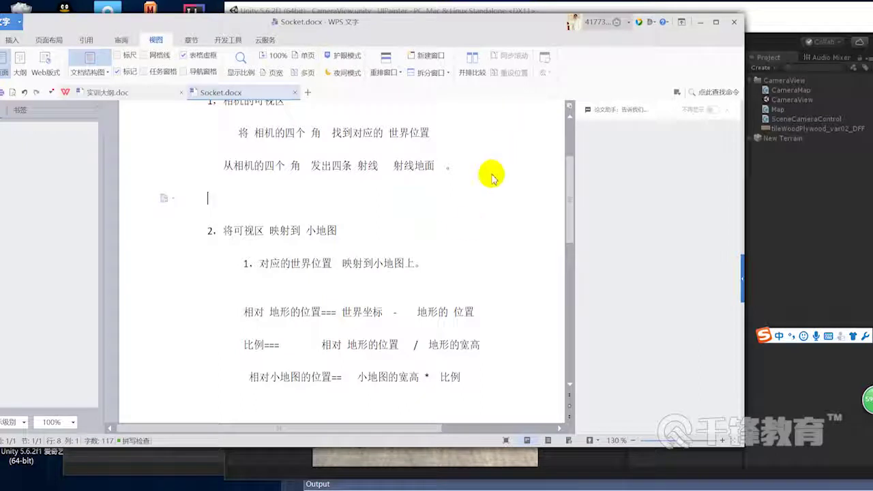
{"action": "left_click", "coordinate": [444, 402]}
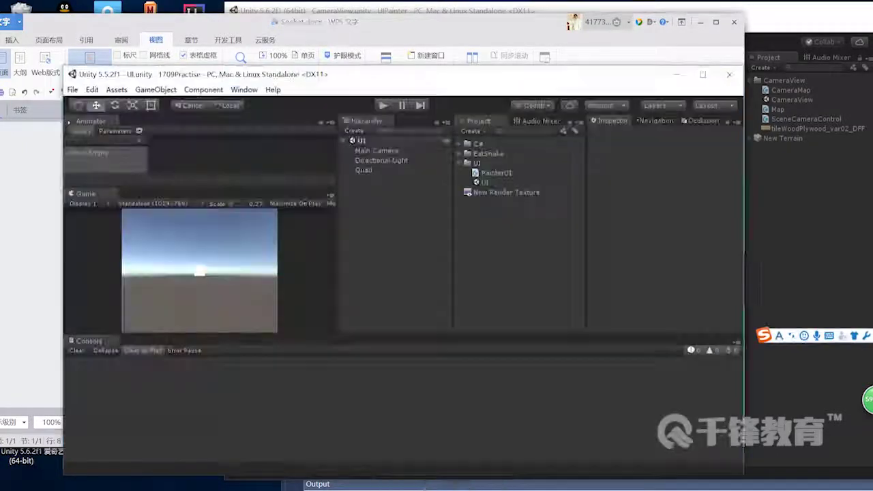
- Maximize the UI.unity editor and delete the New Render Texture asset
{"action": "double_click", "coordinate": [444, 72]}
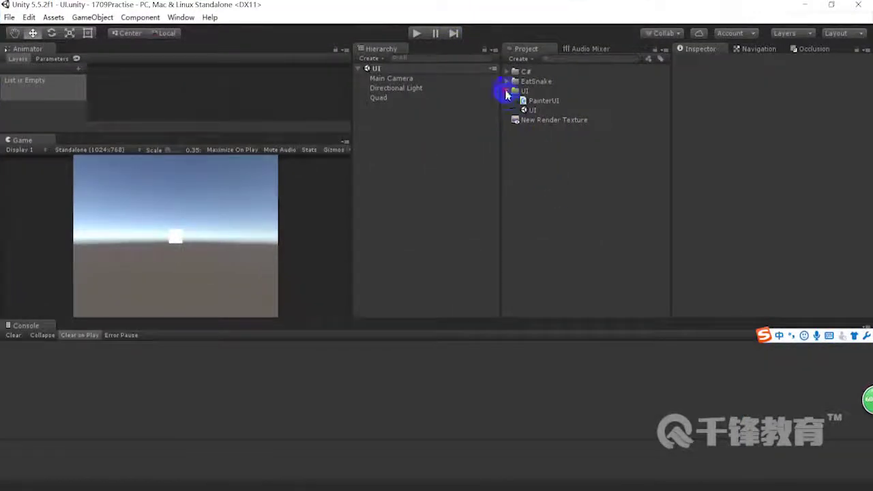
{"action": "left_click", "coordinate": [506, 94]}
{"action": "right_click", "coordinate": [526, 133]}
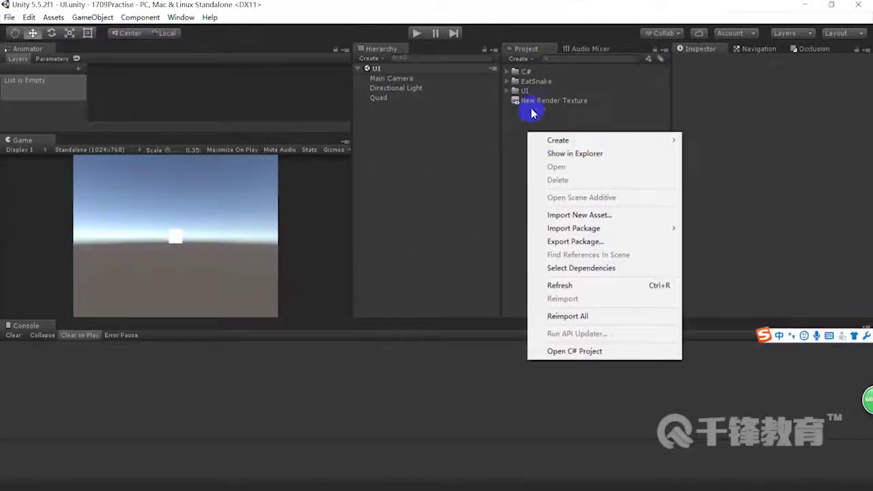
{"action": "left_click", "coordinate": [546, 104]}
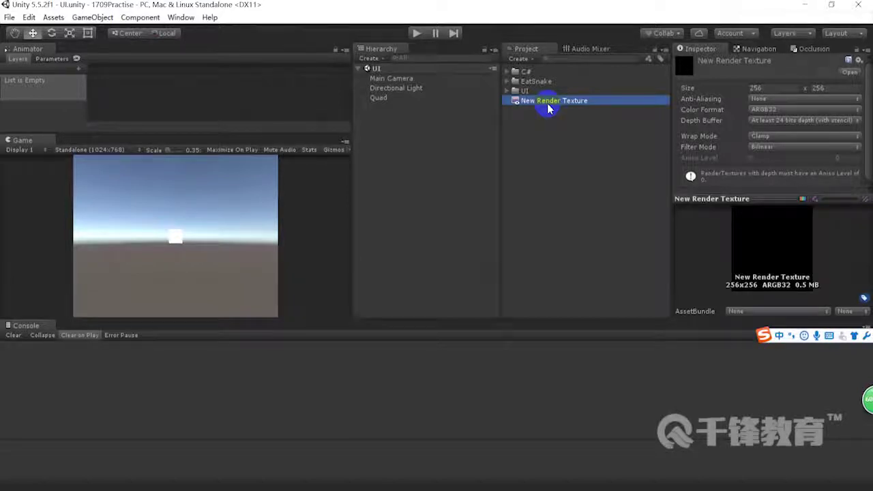
{"action": "left_click", "coordinate": [554, 134]}
{"action": "left_click", "coordinate": [541, 103]}
{"action": "key", "text": "Delete"}
{"action": "left_click", "coordinate": [468, 275]}
- Create a C# script named CameraView in the UI folder and open it in Visual Studio
{"action": "left_click", "coordinate": [509, 90]}
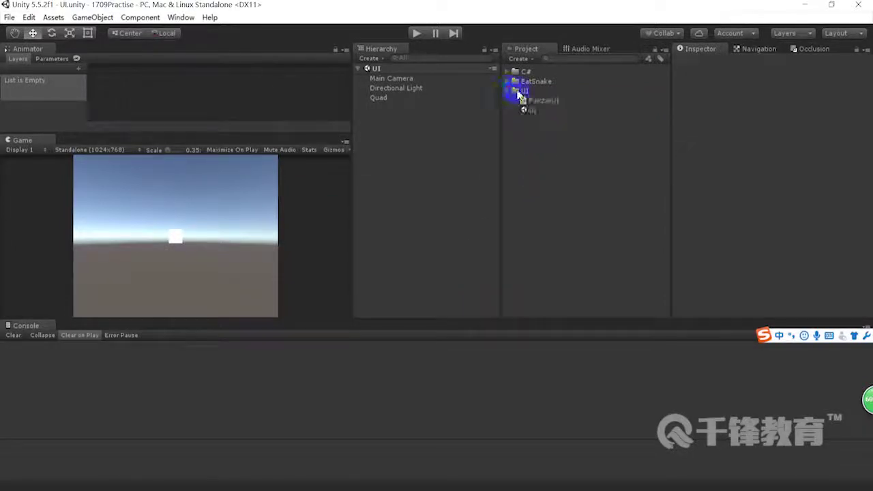
{"action": "left_click", "coordinate": [519, 92]}
{"action": "right_click", "coordinate": [520, 95]}
{"action": "mouse_move", "coordinate": [550, 97]}
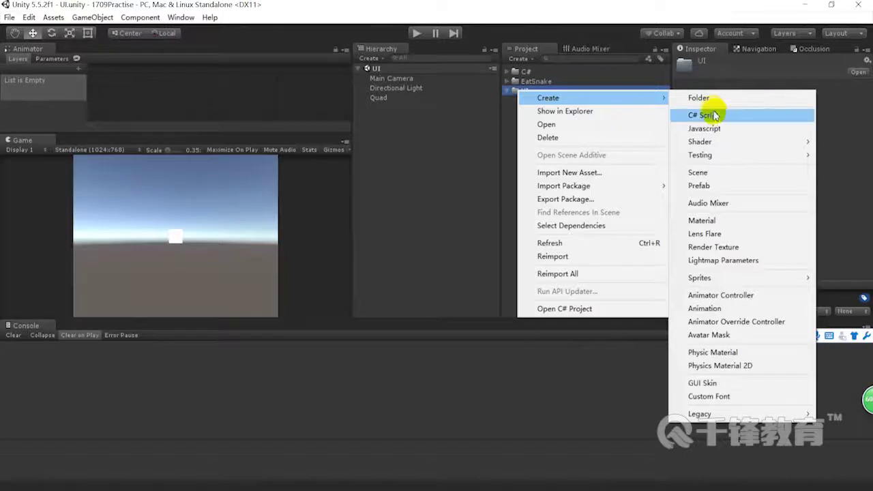
{"action": "left_click", "coordinate": [714, 115]}
{"action": "key", "text": "BackSpace"}
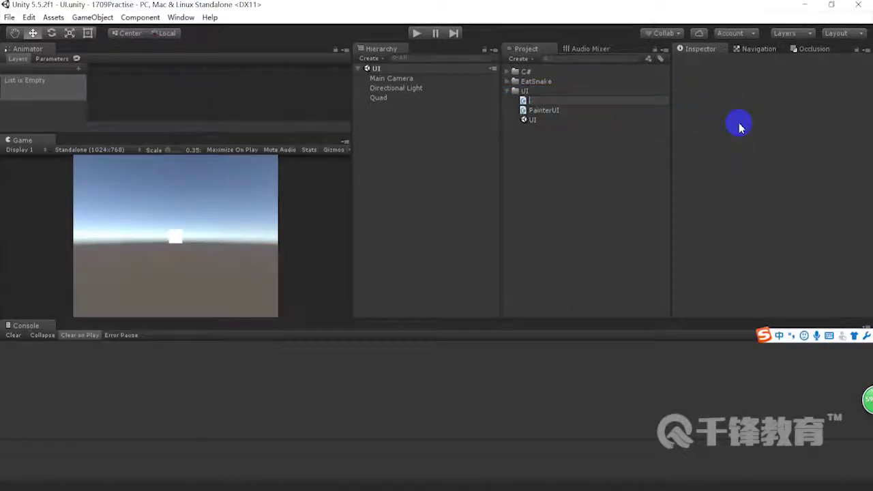
{"action": "type", "text": "C"}
{"action": "key", "text": "shift"}
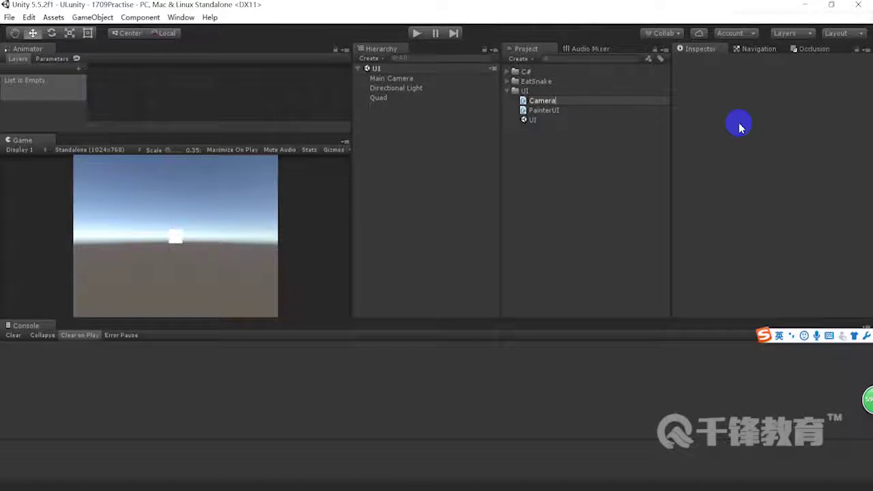
{"action": "key", "text": "Return"}
{"action": "double_click", "coordinate": [564, 102]}
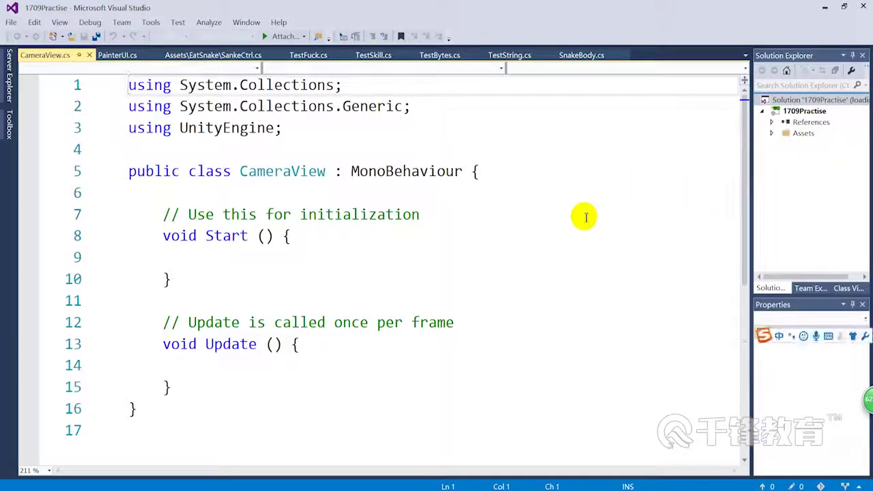
- Accept normalising CameraView.cs line endings, close the Output panel, and restore Visual Studio smaller
{"action": "left_click", "coordinate": [483, 280]}
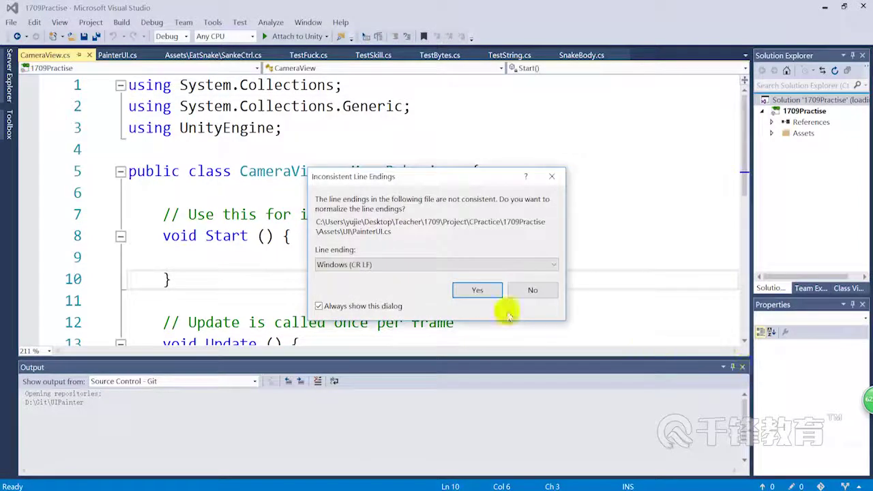
{"action": "left_click", "coordinate": [480, 292]}
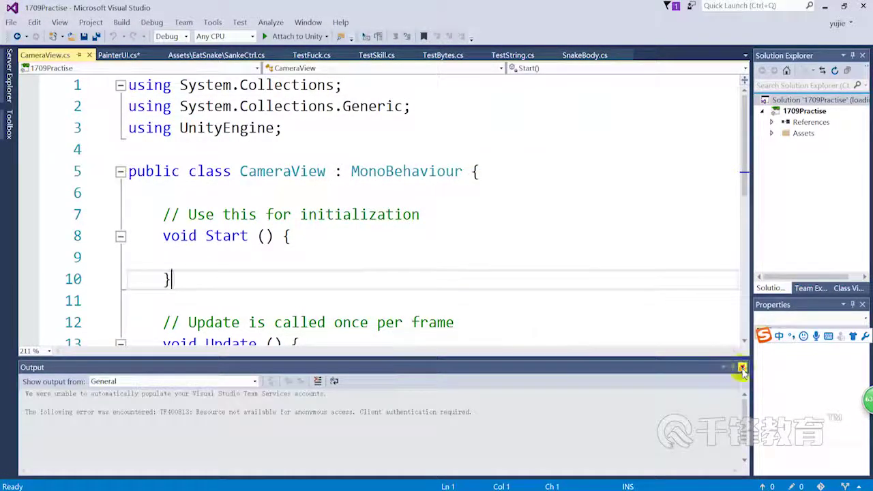
{"action": "left_click", "coordinate": [742, 368]}
{"action": "scroll", "coordinate": [502, 236], "scroll_direction": "down", "scroll_amount": 1}
{"action": "scroll", "coordinate": [485, 198], "scroll_direction": "up", "scroll_amount": 1}
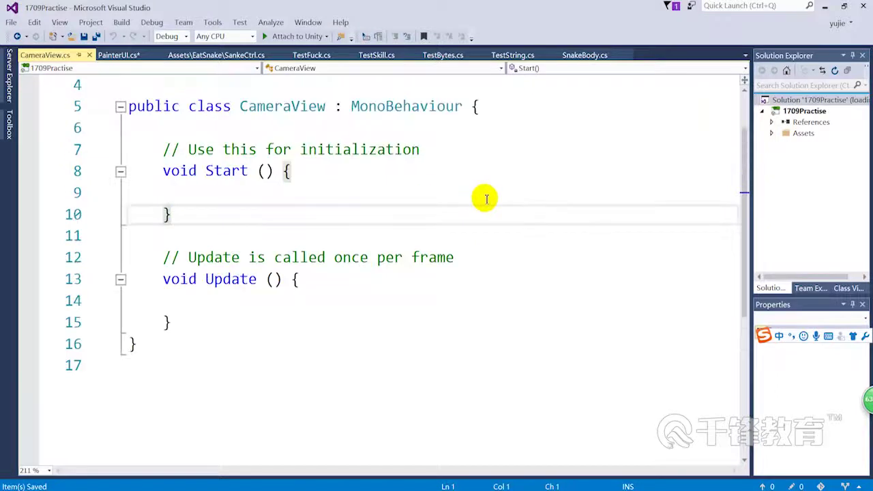
{"action": "double_click", "coordinate": [360, 9]}
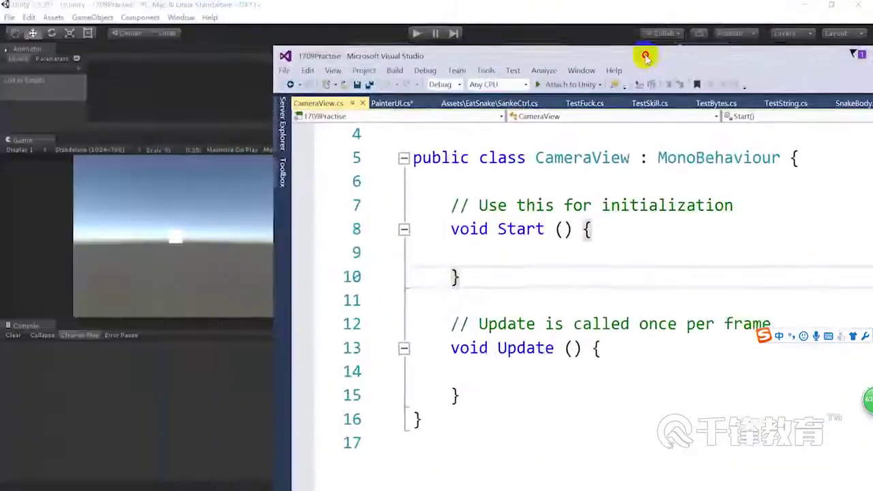
- Start a new empty scene and enlarge the Game view by shrinking the Console
{"action": "left_click", "coordinate": [498, 4]}
{"action": "double_click", "coordinate": [457, 2]}
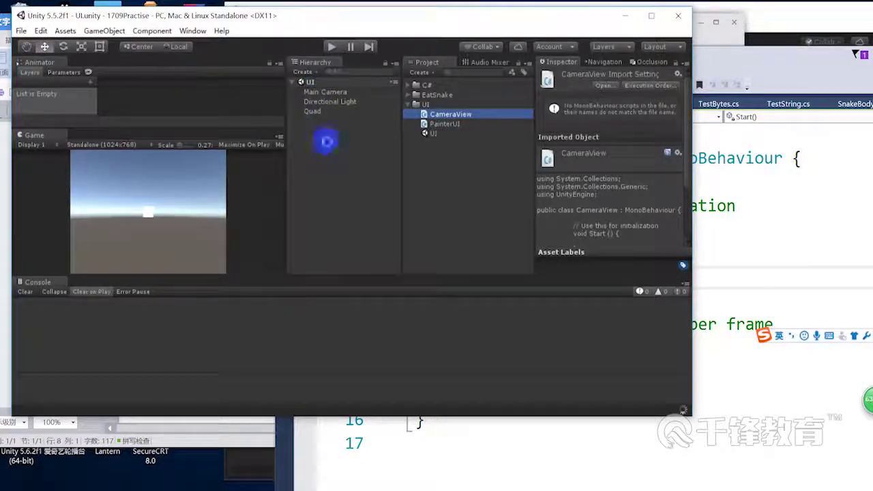
{"action": "right_click", "coordinate": [325, 145]}
{"action": "left_click", "coordinate": [20, 32]}
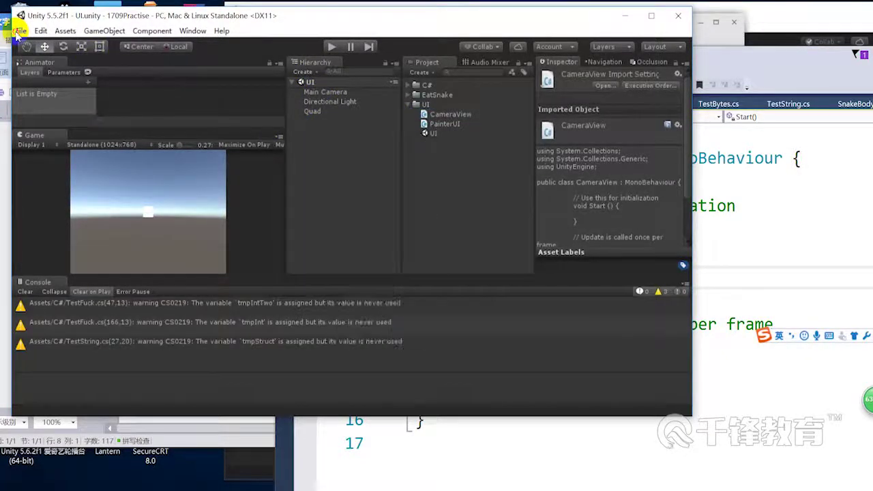
{"action": "left_click", "coordinate": [20, 31]}
{"action": "left_click", "coordinate": [25, 44]}
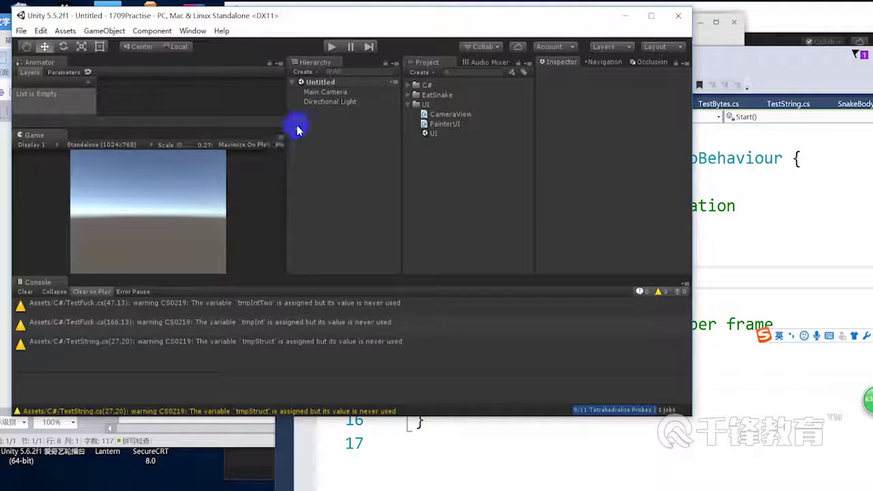
{"action": "left_click", "coordinate": [325, 92]}
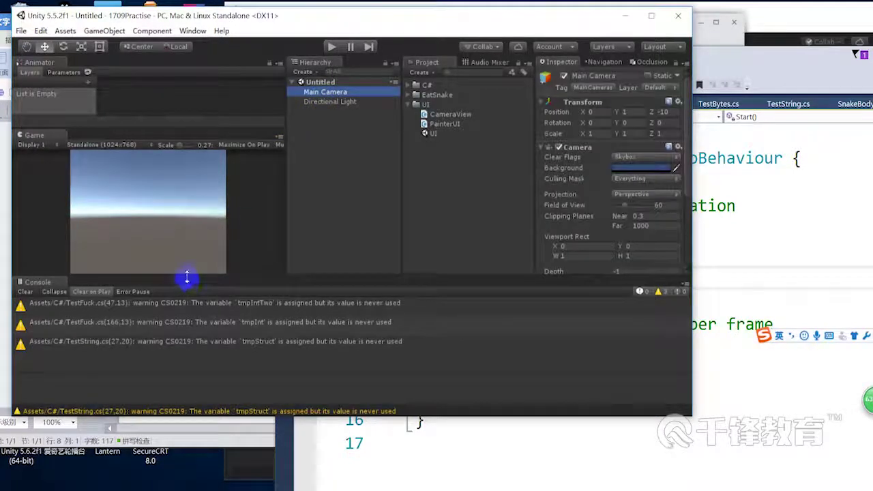
{"action": "left_click_drag", "start_coordinate": [187, 278], "coordinate": [187, 368]}
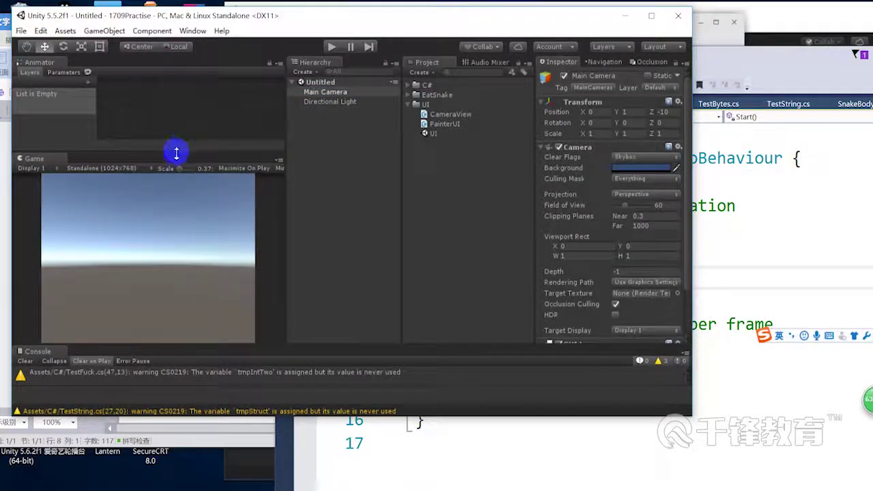
{"action": "left_click_drag", "start_coordinate": [176, 153], "coordinate": [176, 129]}
{"action": "left_click", "coordinate": [343, 143]}
{"action": "left_click", "coordinate": [335, 91]}
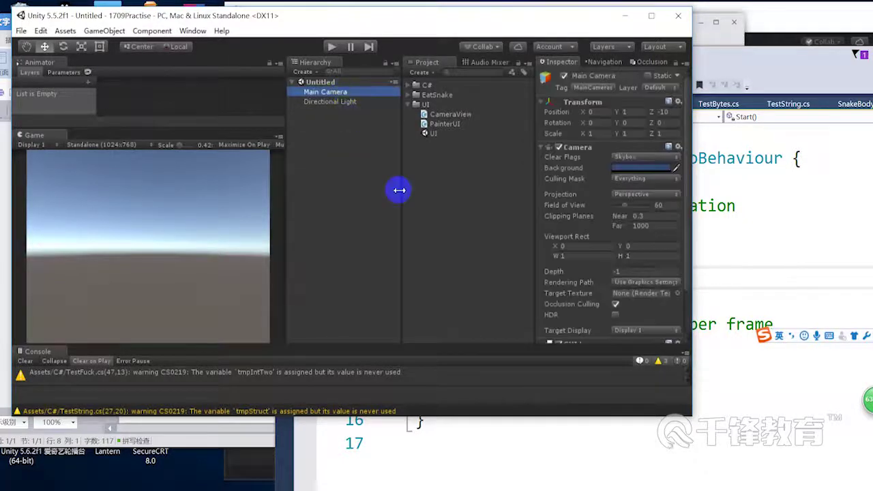
- Add a Terrain at position 0, 0, 0 and pick the Raise/Lower Terrain tool
{"action": "right_click", "coordinate": [339, 145]}
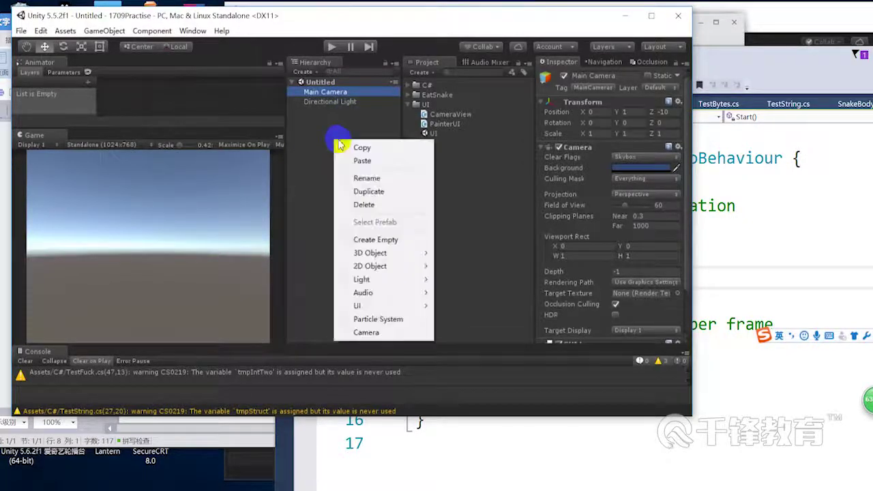
{"action": "mouse_move", "coordinate": [372, 310]}
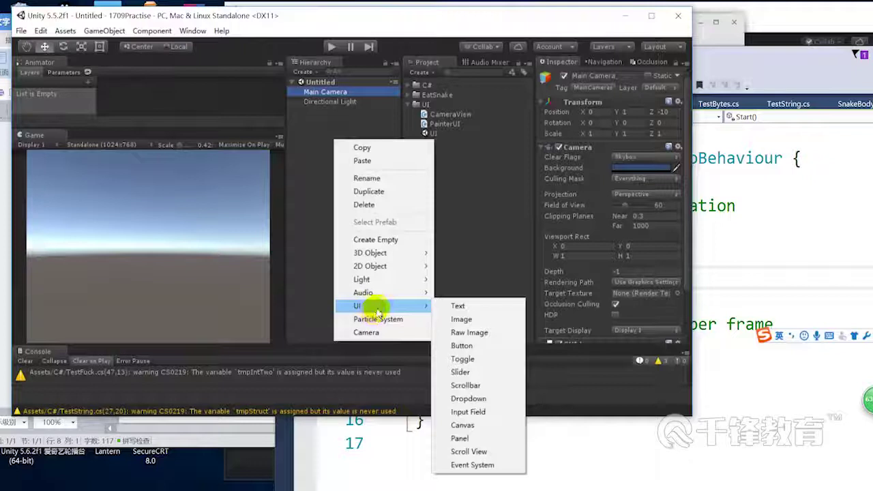
{"action": "mouse_move", "coordinate": [404, 253]}
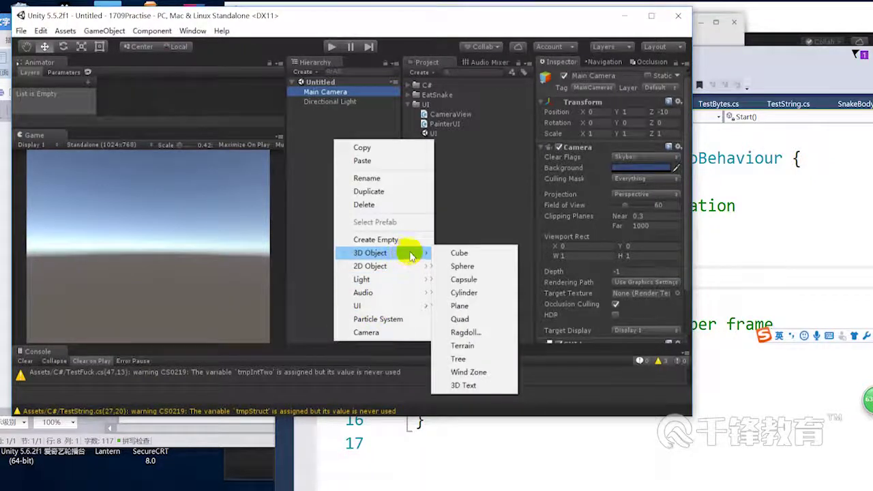
{"action": "left_click", "coordinate": [353, 162]}
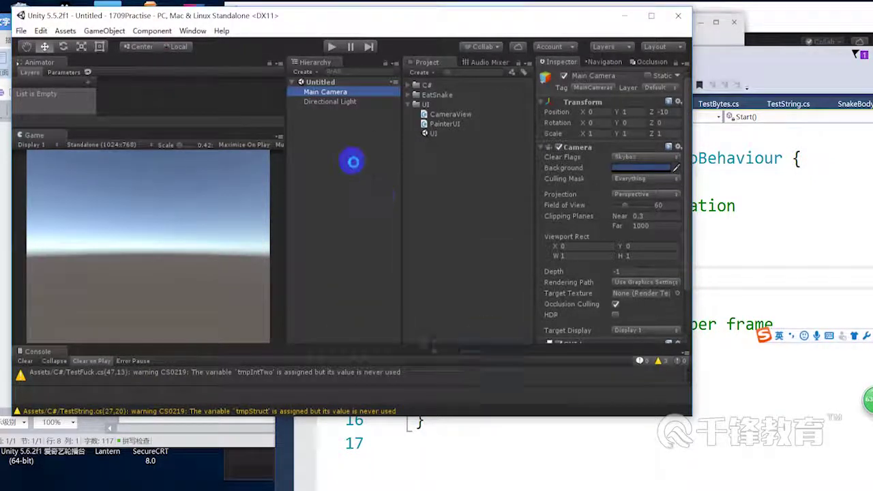
{"action": "left_click", "coordinate": [333, 194]}
{"action": "left_click", "coordinate": [326, 118]}
{"action": "type", "text": "1"}
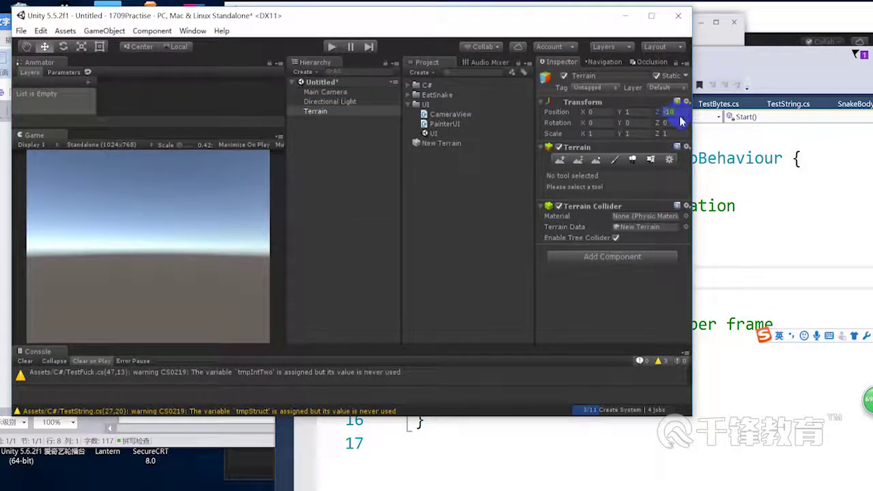
{"action": "type", "text": "0"}
{"action": "key", "text": "Tab"}
{"action": "type", "text": "0"}
{"action": "left_click", "coordinate": [664, 134]}
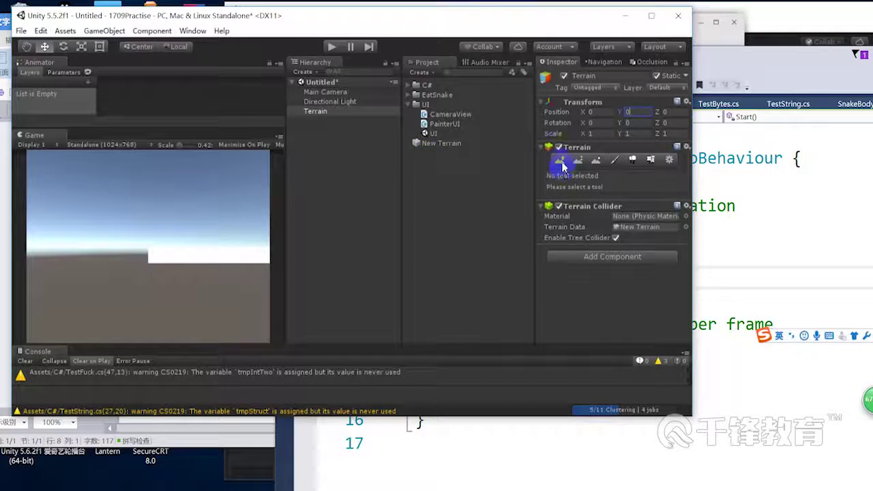
{"action": "left_click", "coordinate": [560, 161]}
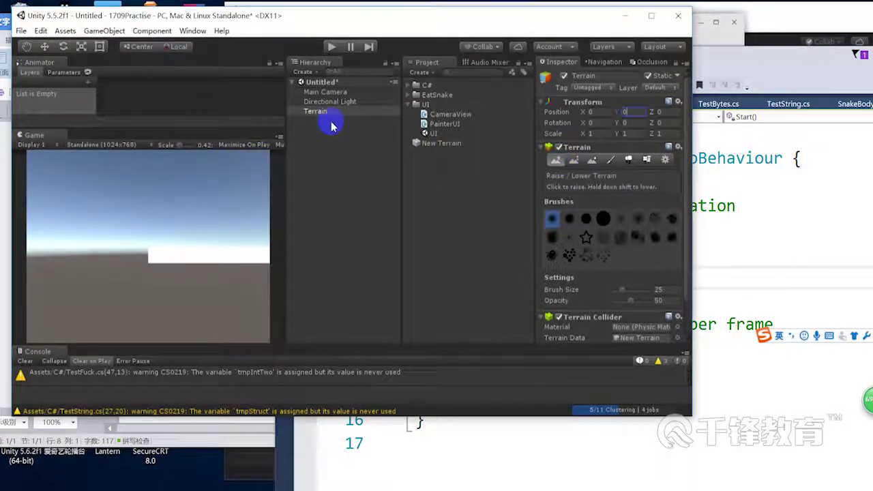
{"action": "left_click", "coordinate": [322, 92]}
{"action": "left_click", "coordinate": [316, 113]}
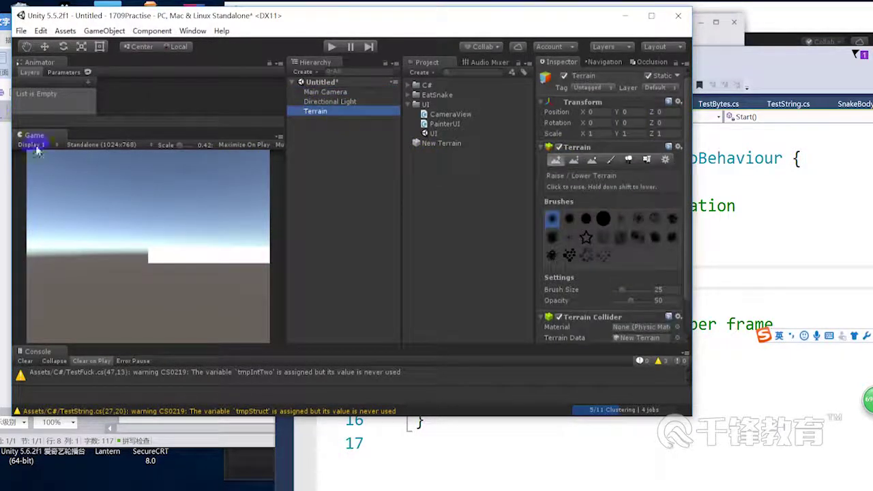
{"action": "left_click", "coordinate": [195, 31]}
- Open a Scene view window, enlarge it, and orbit close to the terrain
{"action": "left_click", "coordinate": [205, 106]}
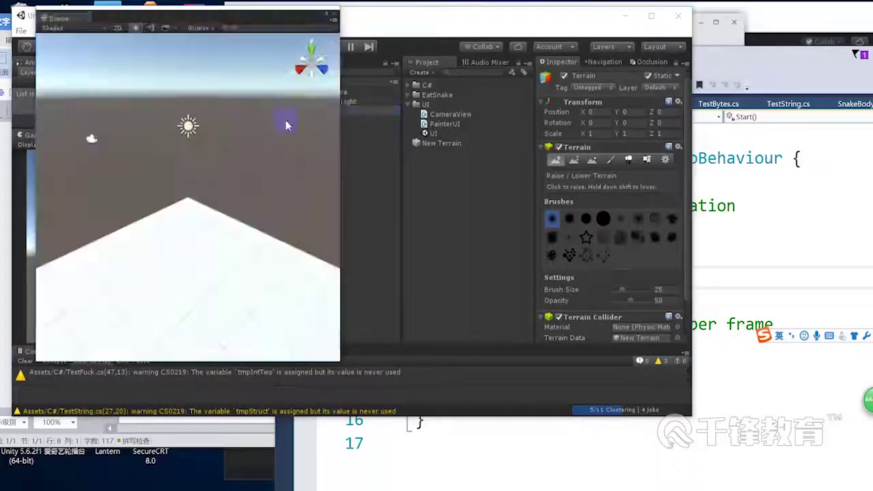
{"action": "left_click_drag", "start_coordinate": [341, 360], "coordinate": [426, 380]}
{"action": "mouse_move", "coordinate": [289, 203]}
{"action": "right_mouse_down"}
{"action": "mouse_move", "coordinate": [190, 238]}
{"action": "mouse_move", "coordinate": [240, 263]}
{"action": "right_mouse_up"}
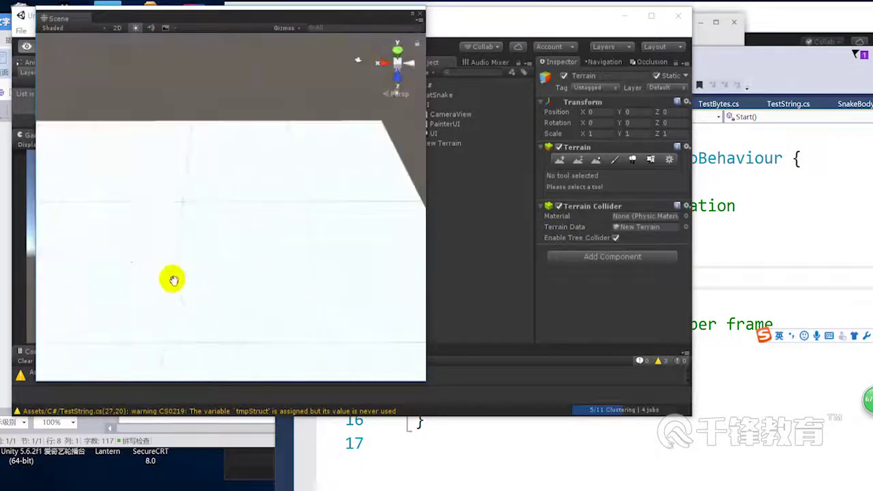
{"action": "mouse_move", "coordinate": [240, 264]}
{"action": "left_mouse_down"}
{"action": "mouse_move", "coordinate": [241, 219]}
{"action": "mouse_move", "coordinate": [267, 234]}
{"action": "mouse_move", "coordinate": [259, 238]}
{"action": "mouse_move", "coordinate": [303, 182]}
{"action": "mouse_move", "coordinate": [238, 216]}
{"action": "mouse_move", "coordinate": [267, 183]}
{"action": "mouse_move", "coordinate": [243, 211]}
{"action": "mouse_move", "coordinate": [238, 201]}
{"action": "left_mouse_up"}
{"action": "scroll", "coordinate": [232, 211], "scroll_direction": "down", "scroll_amount": 2}
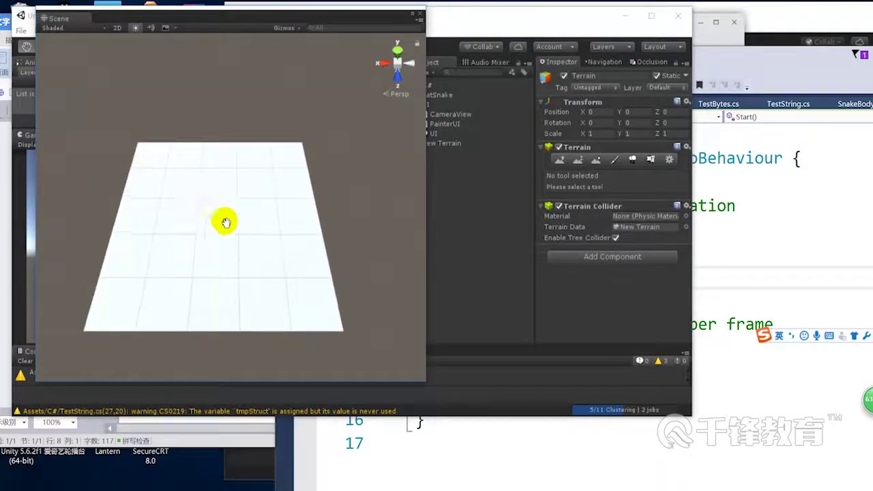
{"action": "scroll", "coordinate": [239, 208], "scroll_direction": "up", "scroll_amount": 4}
{"action": "left_click_drag", "start_coordinate": [502, 12], "coordinate": [625, 35]}
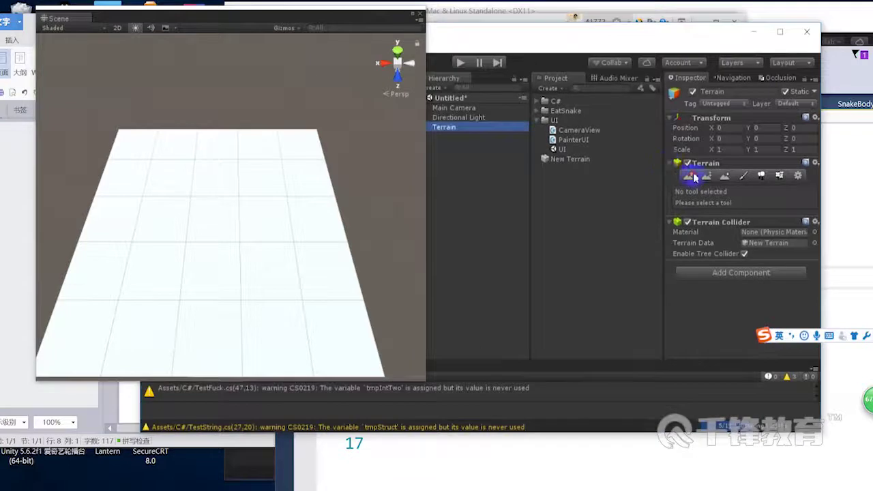
- Paint raised bumps with Raise/Lower Terrain using the third brush at size 25, opacity 50
{"action": "left_click", "coordinate": [692, 177]}
{"action": "left_click", "coordinate": [711, 235]}
{"action": "mouse_move", "coordinate": [145, 157]}
{"action": "left_mouse_down"}
{"action": "mouse_move", "coordinate": [114, 275]}
{"action": "mouse_move", "coordinate": [229, 318]}
{"action": "mouse_move", "coordinate": [302, 308]}
{"action": "mouse_move", "coordinate": [280, 180]}
{"action": "mouse_move", "coordinate": [175, 209]}
{"action": "mouse_move", "coordinate": [114, 279]}
{"action": "mouse_move", "coordinate": [68, 312]}
{"action": "mouse_move", "coordinate": [110, 349]}
{"action": "mouse_move", "coordinate": [253, 359]}
{"action": "mouse_move", "coordinate": [321, 352]}
{"action": "mouse_move", "coordinate": [333, 279]}
{"action": "mouse_move", "coordinate": [314, 182]}
{"action": "mouse_move", "coordinate": [259, 142]}
{"action": "mouse_move", "coordinate": [156, 148]}
{"action": "left_mouse_up"}
- With Paint Height and the large round brush, paint diagonal ridges and an arc across the terrain
{"action": "scroll", "coordinate": [263, 224], "scroll_direction": "up", "scroll_amount": 2}
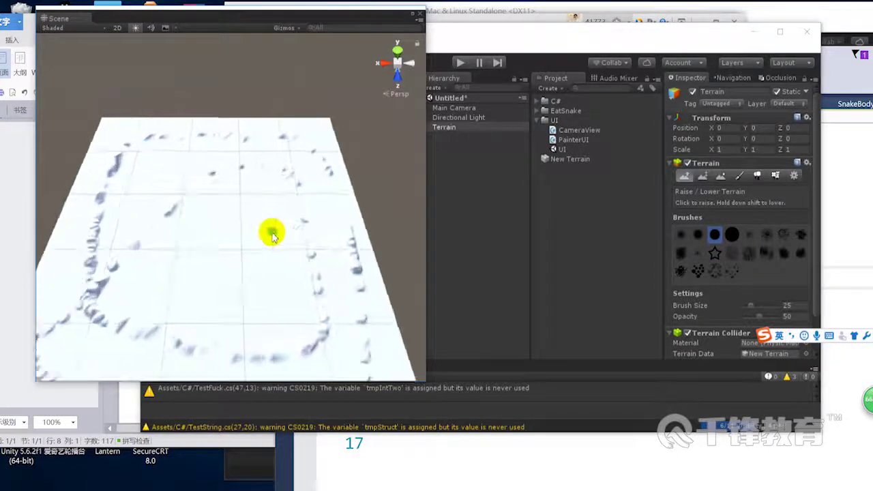
{"action": "left_click", "coordinate": [705, 177]}
{"action": "left_click", "coordinate": [731, 237]}
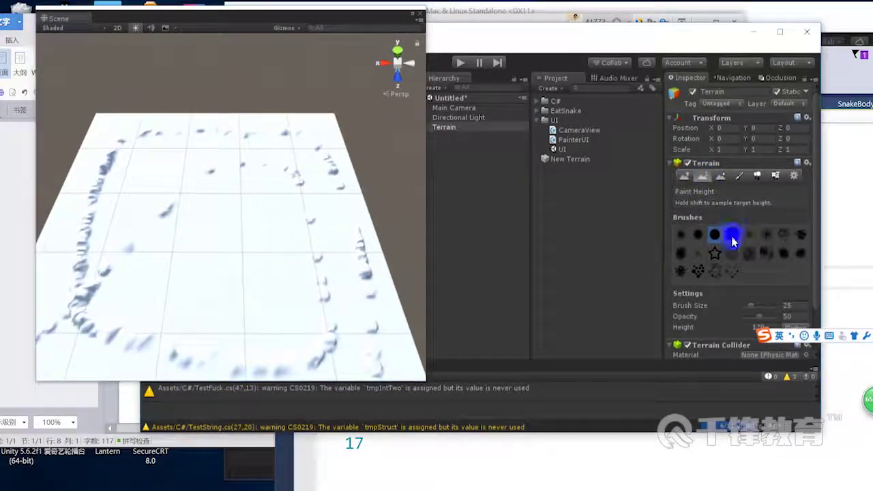
{"action": "left_click_drag", "start_coordinate": [202, 235], "coordinate": [268, 295]}
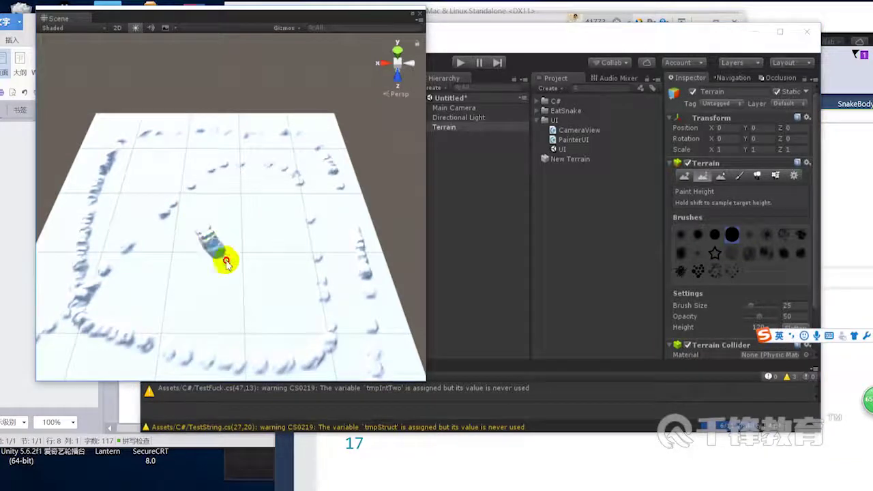
{"action": "left_click_drag", "start_coordinate": [225, 205], "coordinate": [140, 269]}
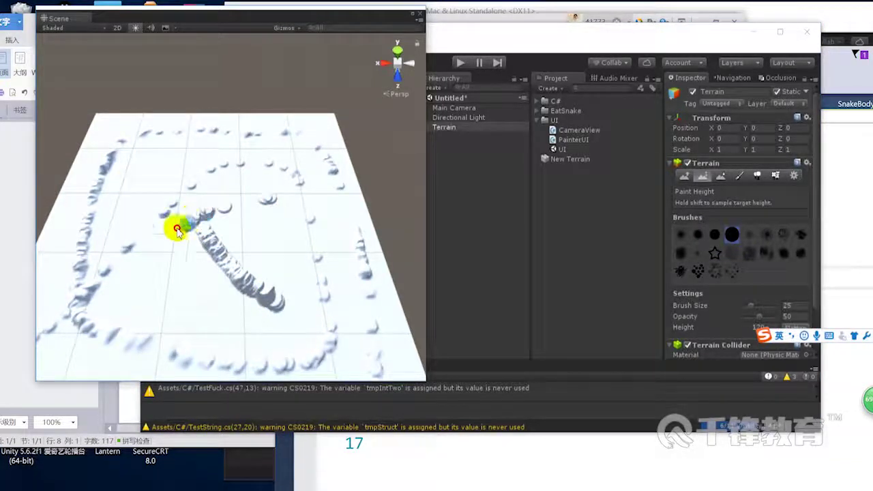
{"action": "mouse_move", "coordinate": [130, 160]}
{"action": "left_mouse_down"}
{"action": "mouse_move", "coordinate": [321, 271]}
{"action": "mouse_move", "coordinate": [353, 326]}
{"action": "left_mouse_up"}
- Zoom in and out on the Scene view to inspect the sculpted ridges
{"action": "scroll", "coordinate": [355, 321], "scroll_direction": "down", "scroll_amount": 4}
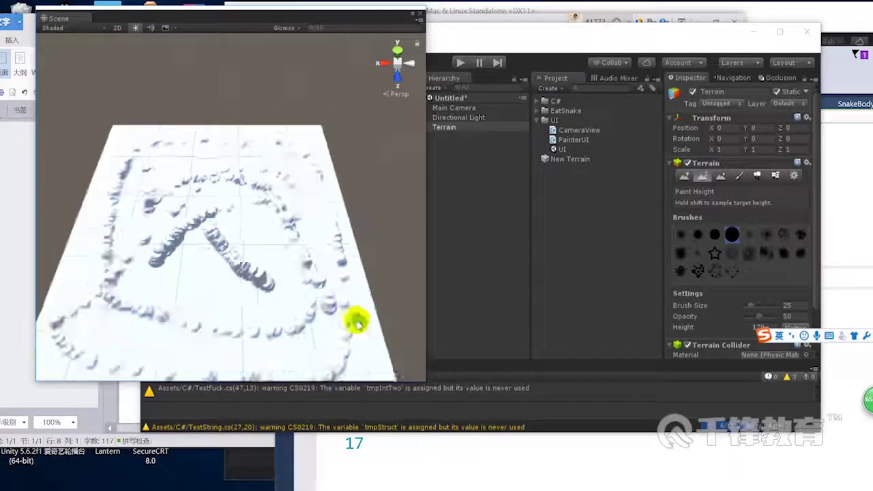
{"action": "key", "text": "q"}
{"action": "scroll", "coordinate": [265, 244], "scroll_direction": "up", "scroll_amount": 5}
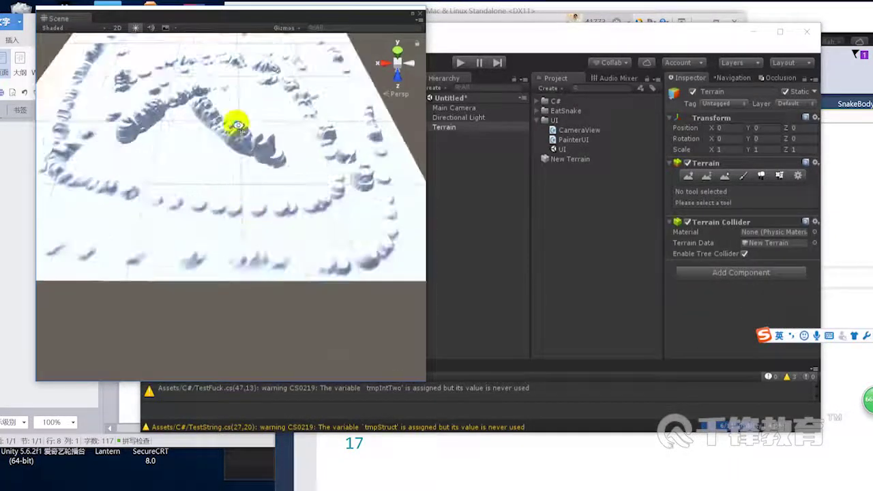
{"action": "scroll", "coordinate": [231, 167], "scroll_direction": "up", "scroll_amount": 5}
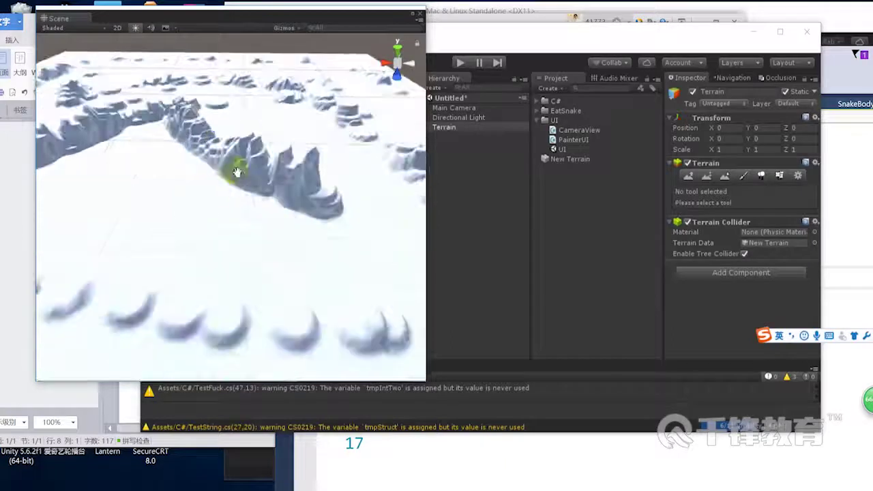
{"action": "scroll", "coordinate": [228, 150], "scroll_direction": "down", "scroll_amount": 5}
{"action": "scroll", "coordinate": [239, 184], "scroll_direction": "down", "scroll_amount": 3}
{"action": "scroll", "coordinate": [266, 164], "scroll_direction": "up", "scroll_amount": 2}
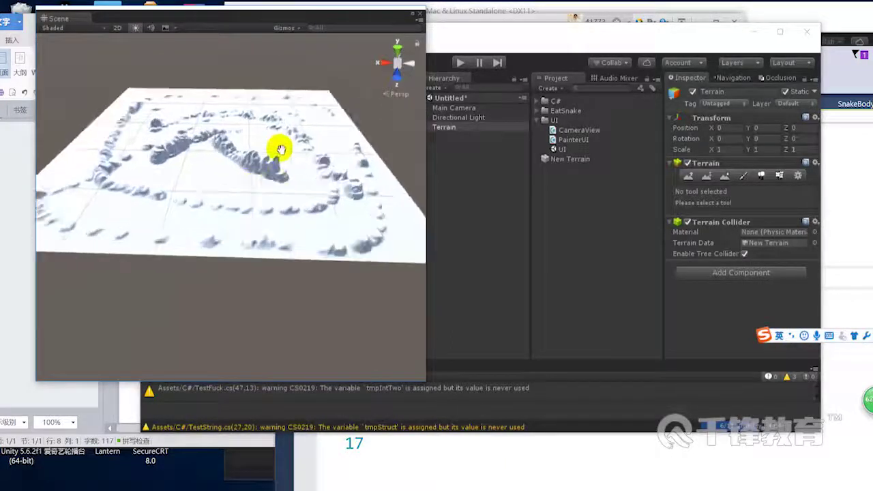
{"action": "scroll", "coordinate": [269, 171], "scroll_direction": "up", "scroll_amount": 2}
{"action": "scroll", "coordinate": [265, 189], "scroll_direction": "down", "scroll_amount": 3}
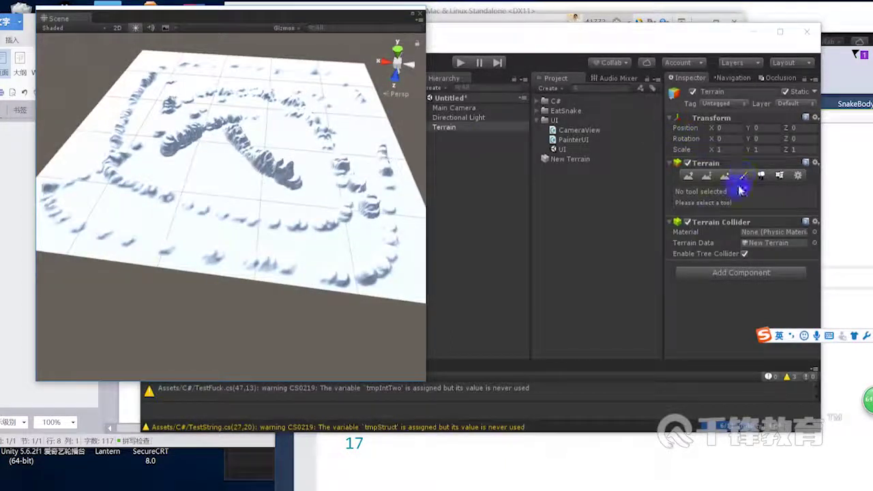
- Copy the tileWoodPlywood_var02_DFF texture from the CameraView project into this project's UI folder
{"action": "left_click", "coordinate": [517, 118]}
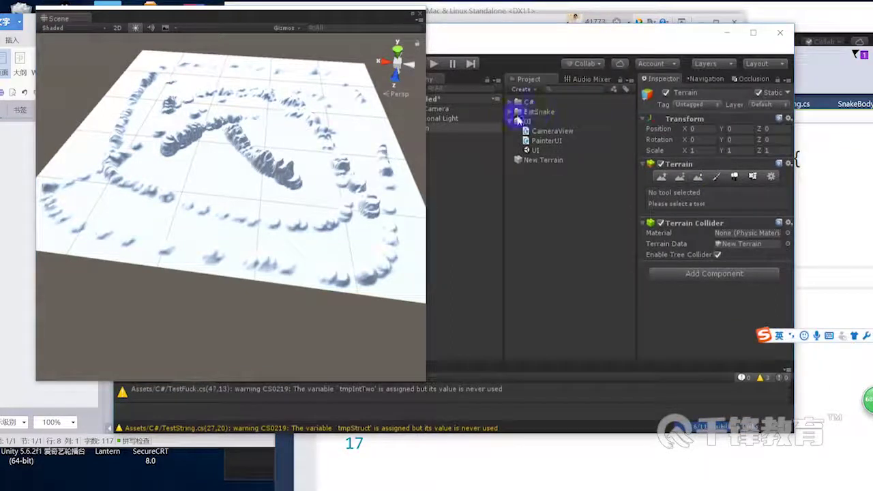
{"action": "left_click_drag", "start_coordinate": [616, 37], "coordinate": [621, 46]}
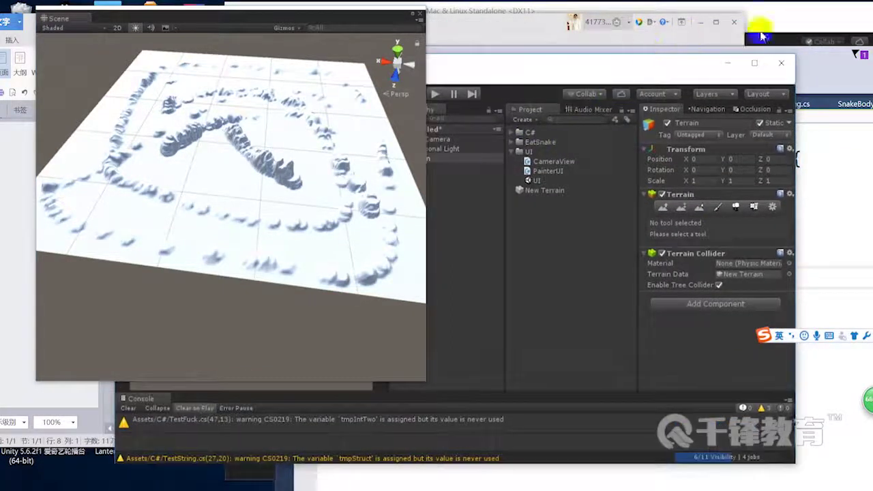
{"action": "left_click", "coordinate": [760, 28]}
{"action": "left_click", "coordinate": [768, 128]}
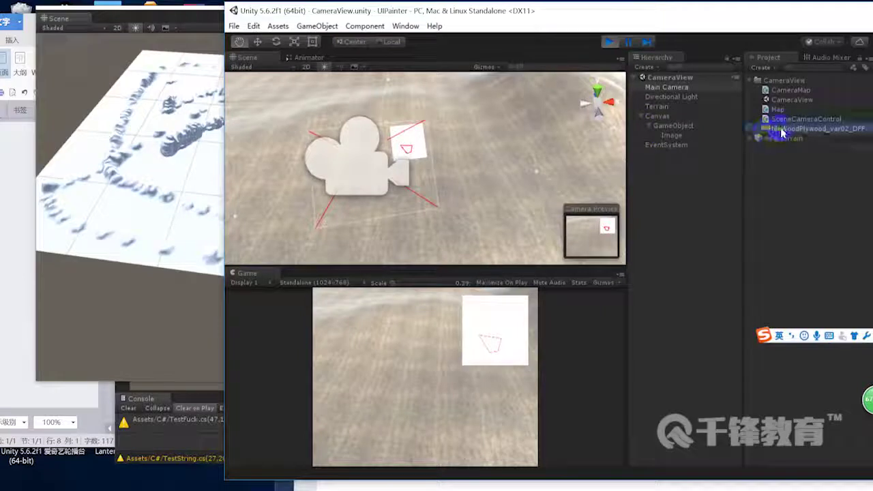
{"action": "left_click_drag", "start_coordinate": [651, 27], "coordinate": [343, 66]}
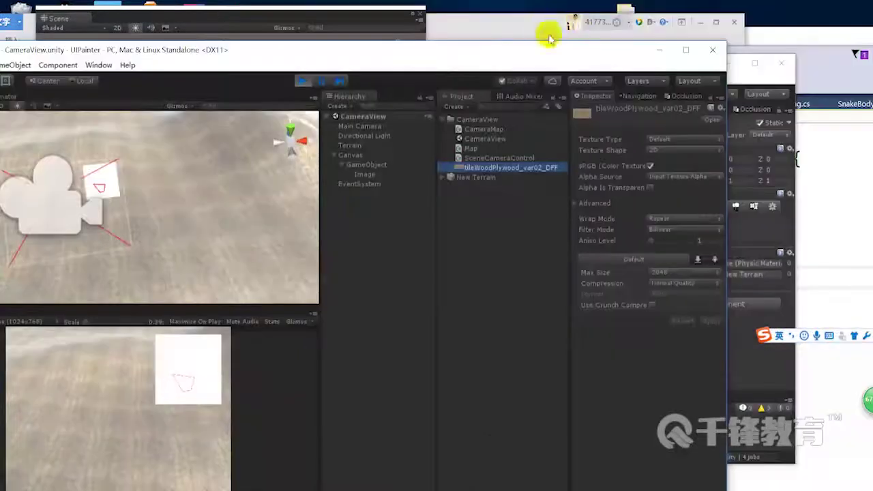
{"action": "left_click", "coordinate": [295, 84]}
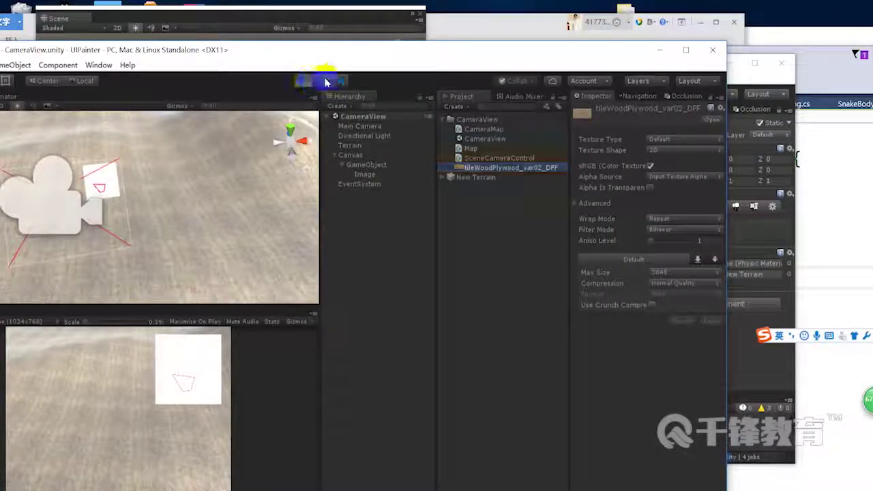
{"action": "left_click_drag", "start_coordinate": [461, 55], "coordinate": [139, 72]}
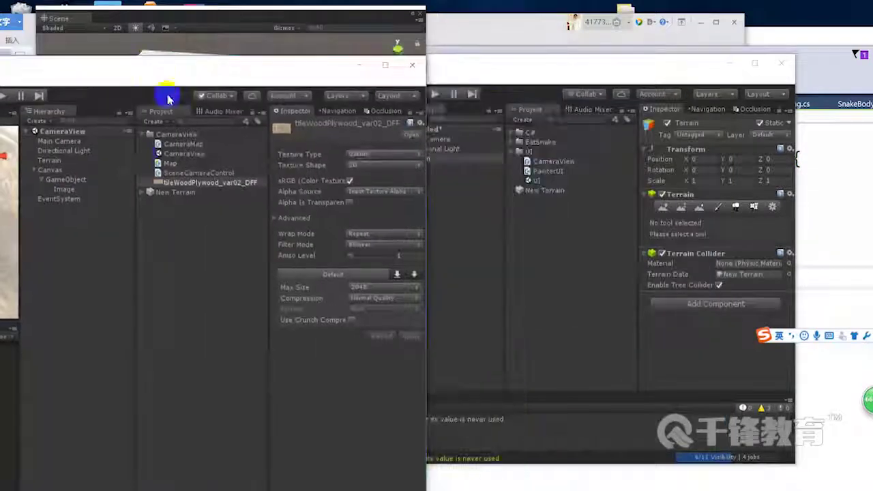
{"action": "mouse_move", "coordinate": [204, 182]}
{"action": "left_mouse_down"}
{"action": "mouse_move", "coordinate": [537, 176]}
{"action": "mouse_move", "coordinate": [541, 164]}
{"action": "left_mouse_up"}
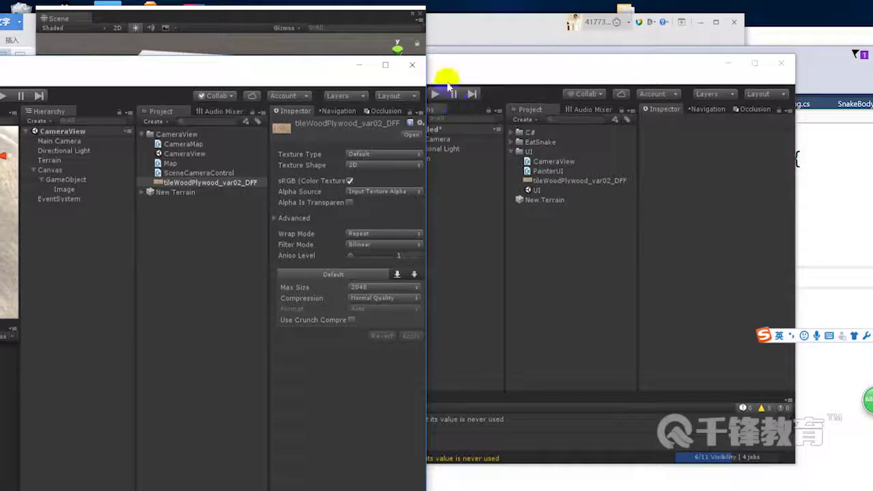
{"action": "left_click", "coordinate": [352, 70]}
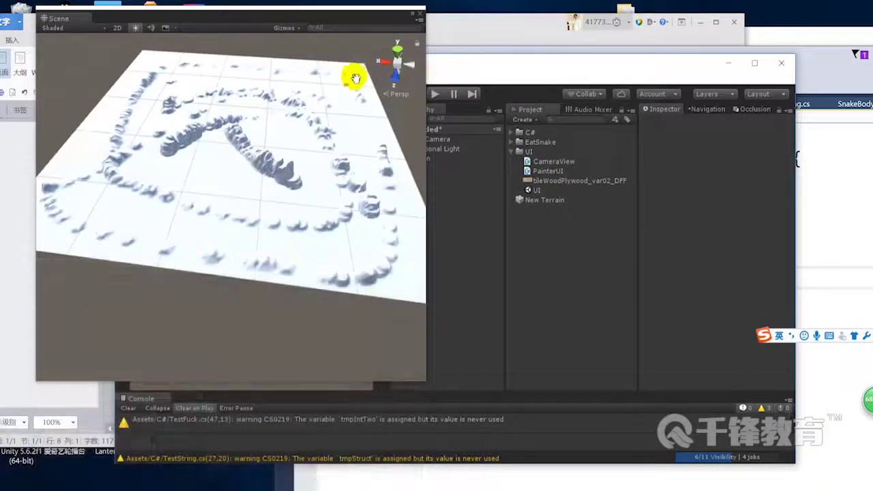
{"action": "left_click_drag", "start_coordinate": [523, 86], "coordinate": [578, 79]}
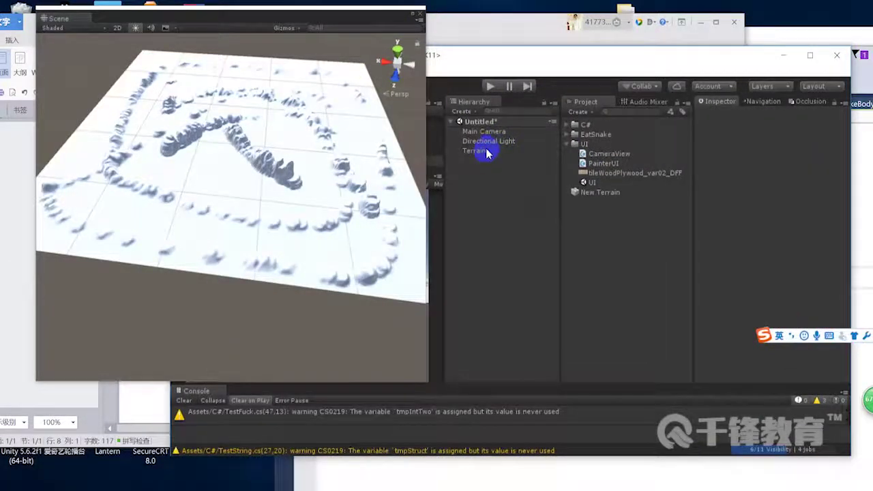
- Select the Terrain and switch to its Paint Texture tool
{"action": "left_click", "coordinate": [477, 150]}
{"action": "left_click", "coordinate": [779, 198]}
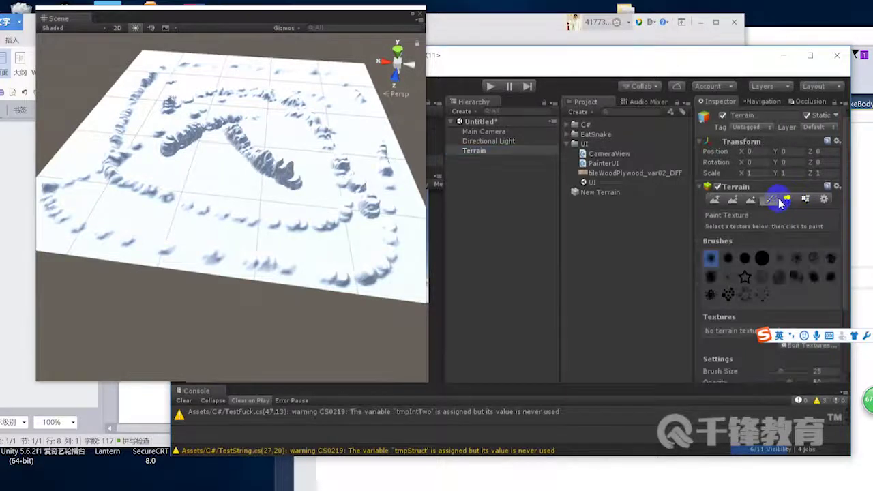
{"action": "left_click", "coordinate": [793, 198]}
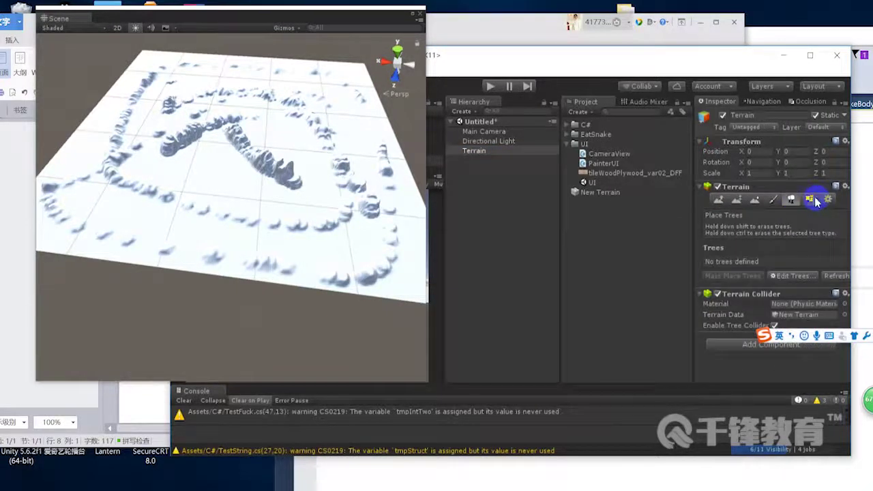
{"action": "left_click", "coordinate": [810, 199]}
{"action": "scroll", "coordinate": [822, 311], "scroll_direction": "down", "scroll_amount": 2}
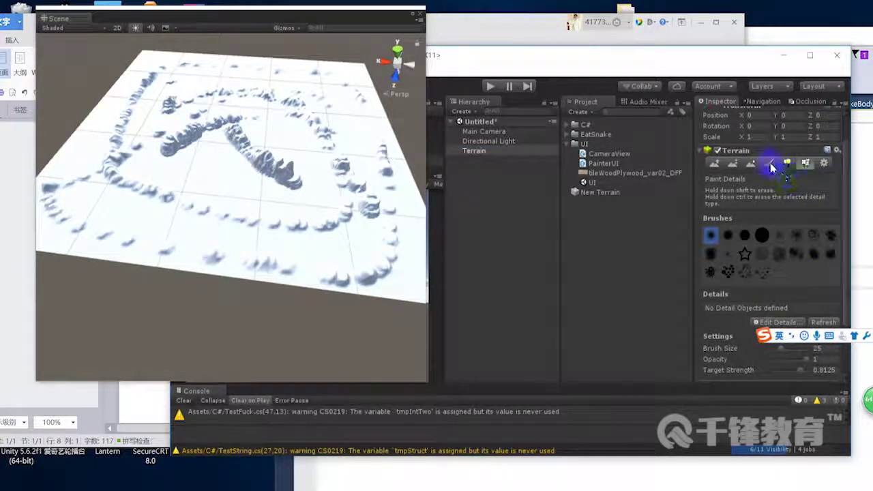
{"action": "left_click", "coordinate": [772, 166]}
{"action": "scroll", "coordinate": [806, 287], "scroll_direction": "down", "scroll_amount": 3}
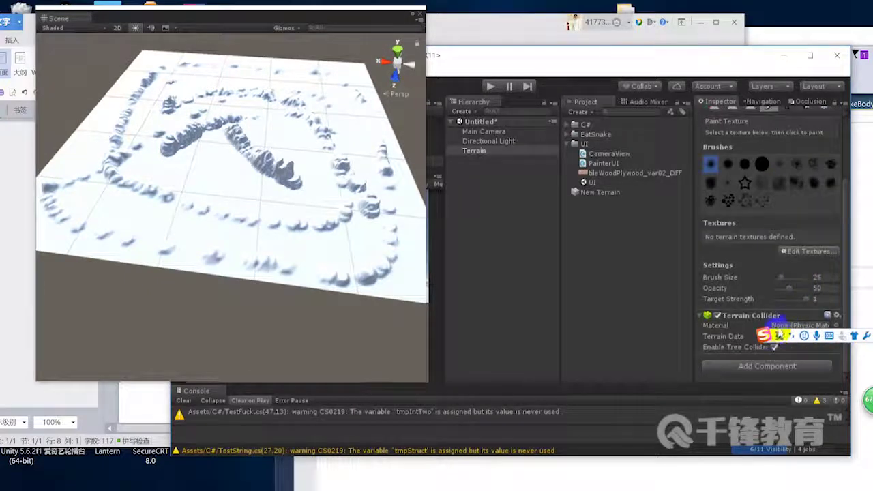
- Add tileWoodPlywood_var02_DFF as the terrain's albedo texture, tiled 15 × 15
{"action": "left_click", "coordinate": [805, 251]}
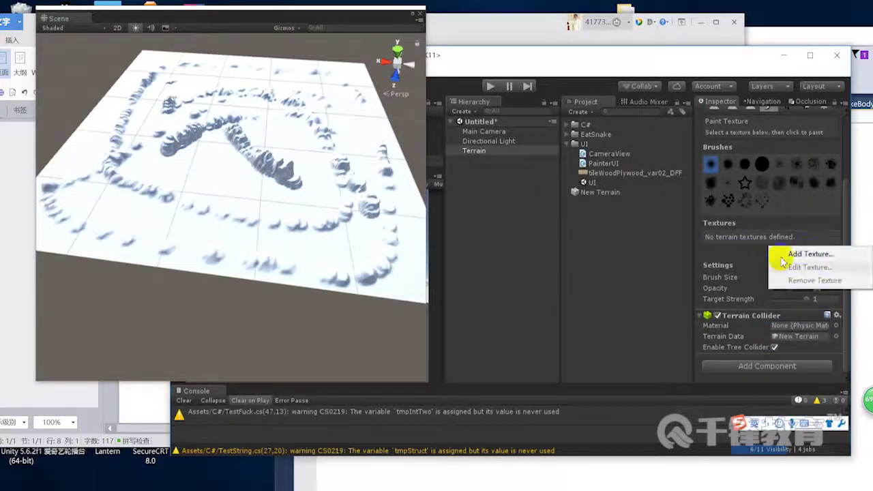
{"action": "left_click", "coordinate": [792, 254]}
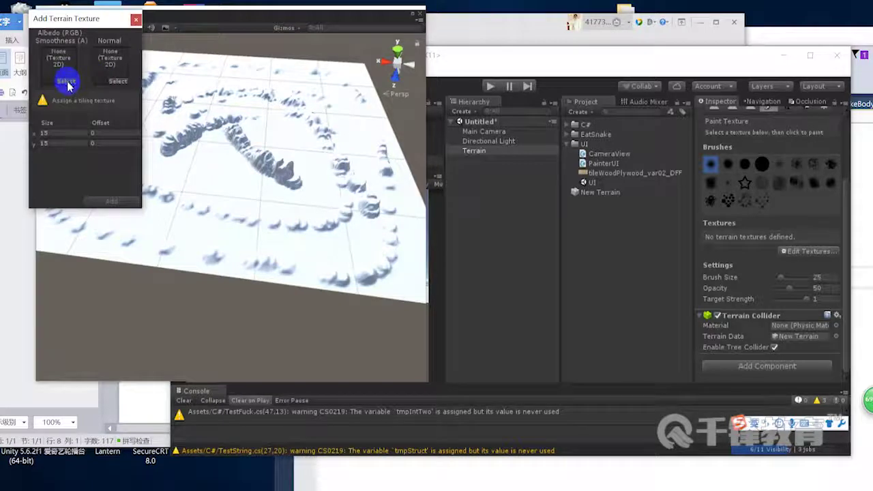
{"action": "left_click", "coordinate": [66, 81]}
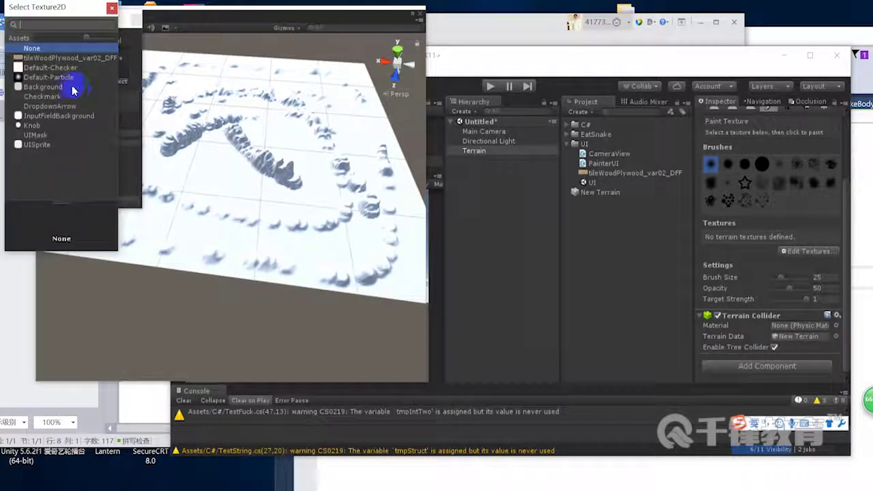
{"action": "double_click", "coordinate": [53, 58]}
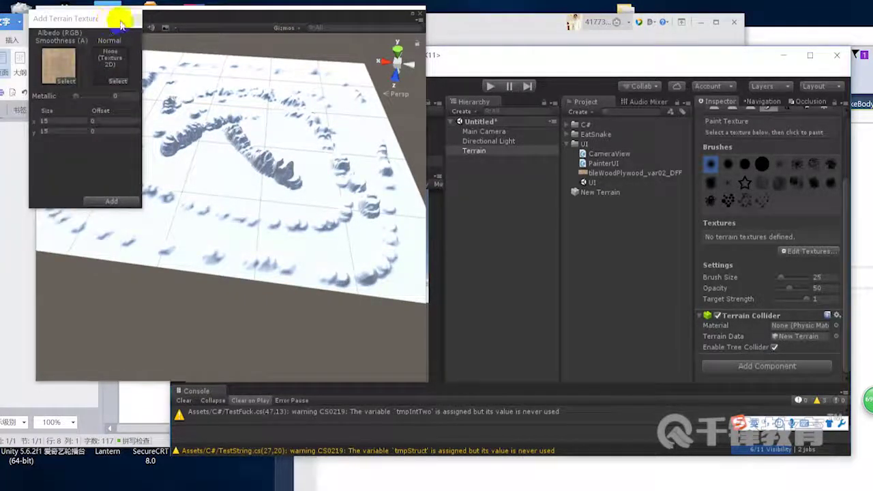
{"action": "left_click", "coordinate": [114, 203]}
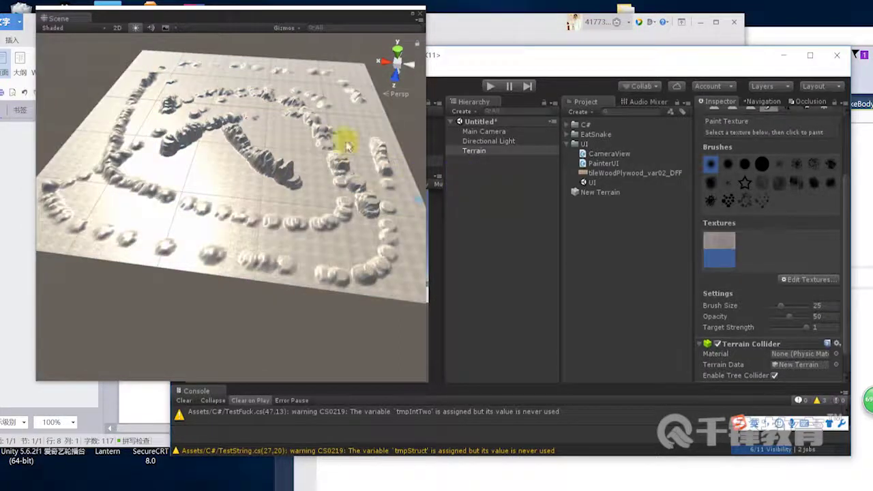
{"action": "scroll", "coordinate": [321, 156], "scroll_direction": "up", "scroll_amount": 4}
{"action": "key", "text": "q"}
{"action": "mouse_move", "coordinate": [303, 149]}
{"action": "left_mouse_down", "text": "alt"}
{"action": "mouse_move", "coordinate": [268, 151]}
{"action": "mouse_move", "coordinate": [255, 141]}
{"action": "mouse_move", "coordinate": [259, 195]}
{"action": "mouse_move", "coordinate": [269, 152]}
{"action": "mouse_move", "coordinate": [259, 121]}
{"action": "mouse_move", "coordinate": [262, 150]}
{"action": "mouse_move", "coordinate": [289, 156]}
{"action": "mouse_move", "coordinate": [261, 162]}
{"action": "mouse_move", "coordinate": [328, 189]}
{"action": "mouse_move", "coordinate": [208, 138]}
{"action": "mouse_move", "coordinate": [189, 193]}
{"action": "mouse_move", "coordinate": [167, 169]}
{"action": "mouse_move", "coordinate": [214, 230]}
{"action": "mouse_move", "coordinate": [220, 201]}
{"action": "mouse_move", "coordinate": [302, 179]}
{"action": "left_mouse_up", "text": "alt"}
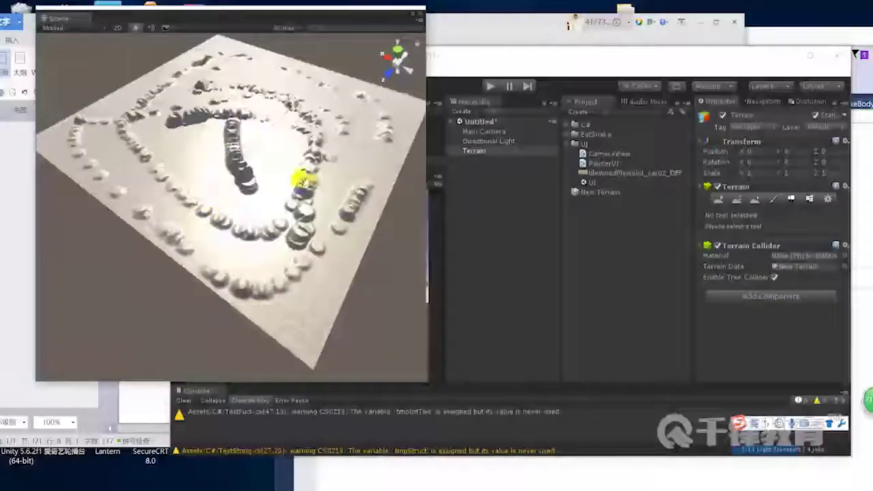
- Set the Directional Light's X rotation to about 88.97 so it shines nearly straight down
{"action": "left_click", "coordinate": [490, 142]}
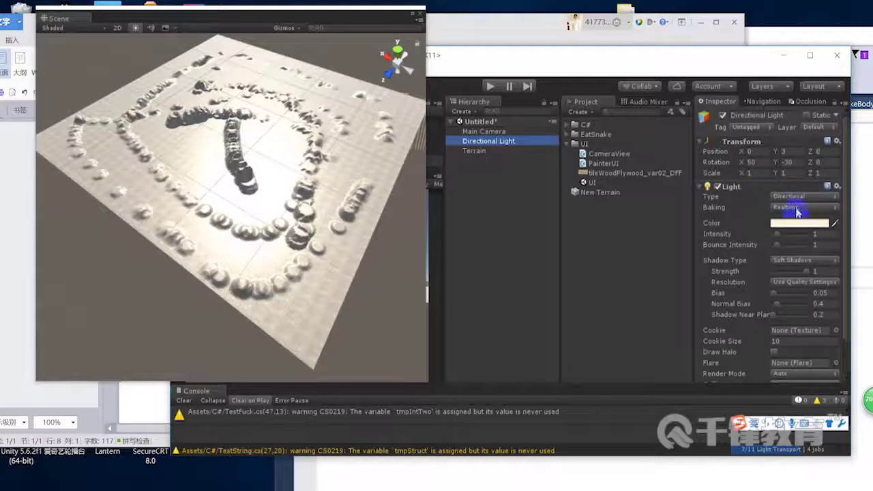
{"action": "mouse_move", "coordinate": [738, 166]}
{"action": "left_mouse_down"}
{"action": "mouse_move", "coordinate": [379, 180]}
{"action": "mouse_move", "coordinate": [566, 188]}
{"action": "left_mouse_up"}
{"action": "left_click_drag", "start_coordinate": [619, 193], "coordinate": [628, 194]}
{"action": "left_click_drag", "start_coordinate": [382, 239], "coordinate": [369, 247], "text": "alt"}
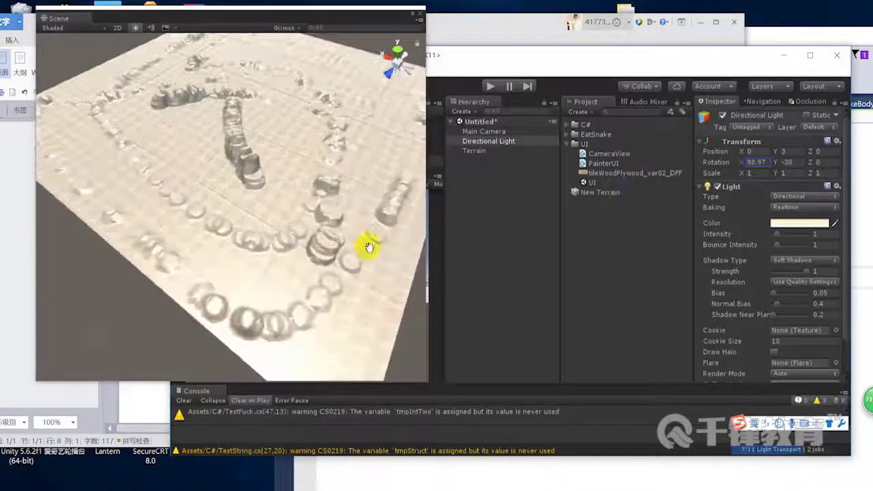
{"action": "mouse_move", "coordinate": [239, 179]}
{"action": "left_mouse_down", "text": "alt"}
{"action": "mouse_move", "coordinate": [312, 165]}
{"action": "mouse_move", "coordinate": [244, 205]}
{"action": "mouse_move", "coordinate": [262, 191]}
{"action": "left_mouse_up", "text": "alt"}
- Raise the Main Camera high above the terrain and slide it along X
{"action": "double_click", "coordinate": [497, 135]}
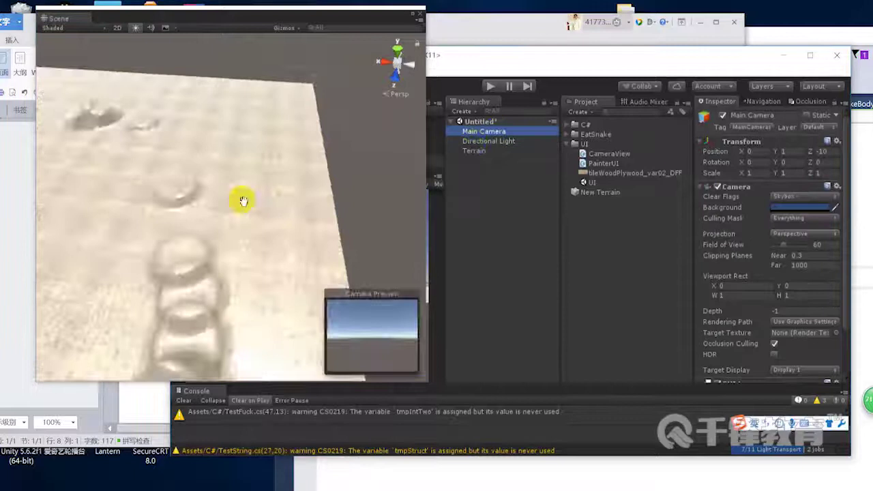
{"action": "mouse_move", "coordinate": [225, 208]}
{"action": "left_mouse_down"}
{"action": "mouse_move", "coordinate": [238, 134]}
{"action": "mouse_move", "coordinate": [151, 212]}
{"action": "mouse_move", "coordinate": [179, 95]}
{"action": "left_mouse_up"}
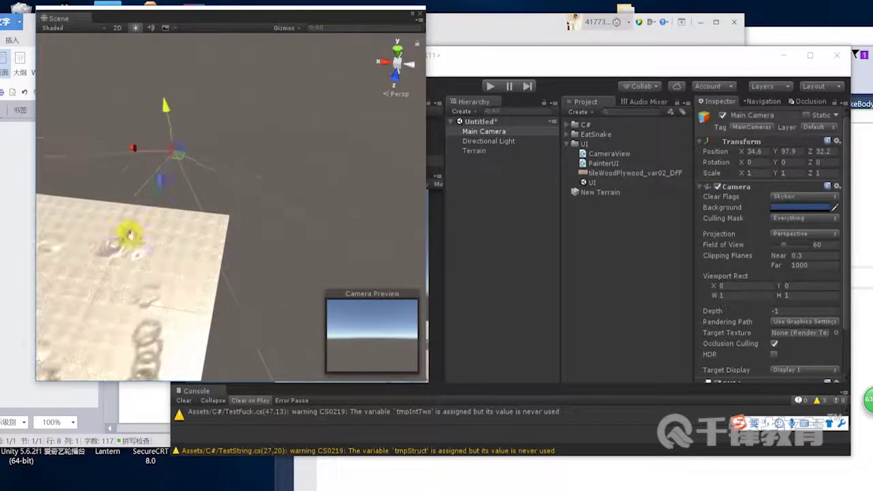
{"action": "middle_click_drag", "start_coordinate": [127, 234], "coordinate": [254, 225]}
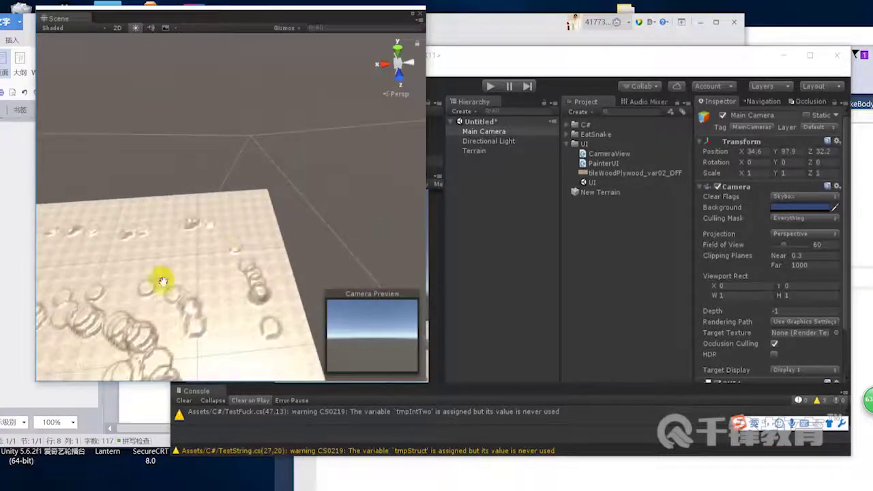
{"action": "right_click_drag", "start_coordinate": [253, 226], "coordinate": [213, 210]}
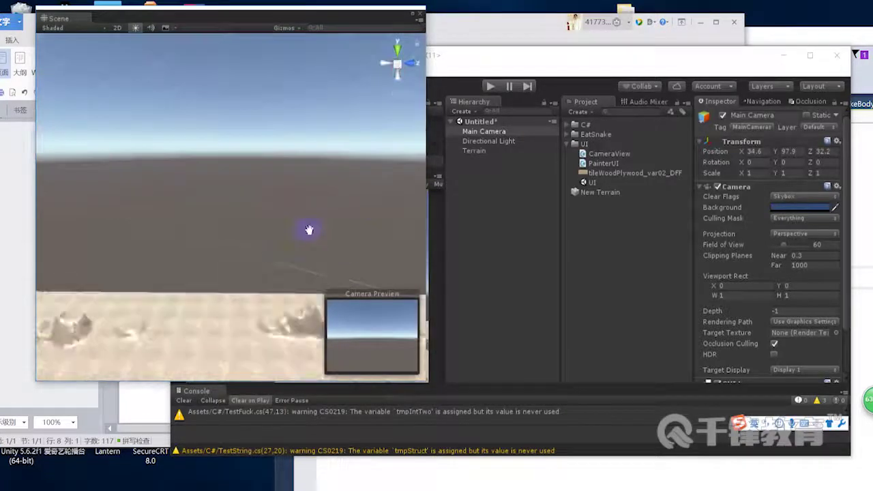
{"action": "right_click_drag", "start_coordinate": [371, 217], "coordinate": [296, 250]}
{"action": "mouse_move", "coordinate": [296, 249]}
{"action": "left_mouse_down"}
{"action": "mouse_move", "coordinate": [243, 251]}
{"action": "mouse_move", "coordinate": [267, 259]}
{"action": "left_mouse_up"}
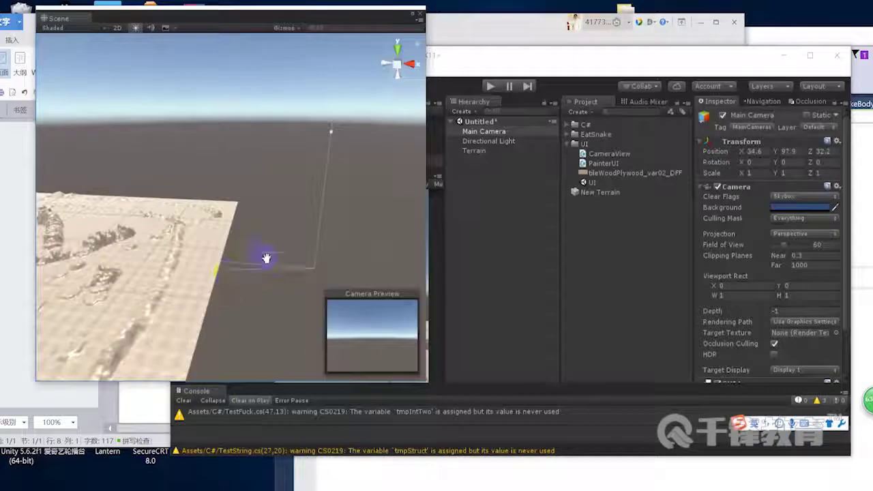
{"action": "scroll", "coordinate": [266, 259], "scroll_direction": "down", "scroll_amount": 3}
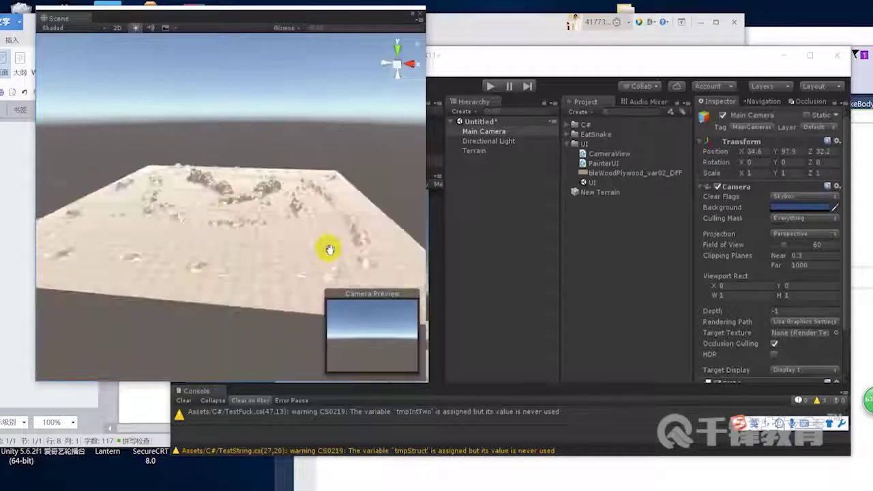
{"action": "scroll", "coordinate": [209, 230], "scroll_direction": "down", "scroll_amount": 3}
{"action": "mouse_move", "coordinate": [255, 207]}
{"action": "left_mouse_down"}
{"action": "mouse_move", "coordinate": [307, 238]}
{"action": "mouse_move", "coordinate": [295, 251]}
{"action": "left_mouse_up"}
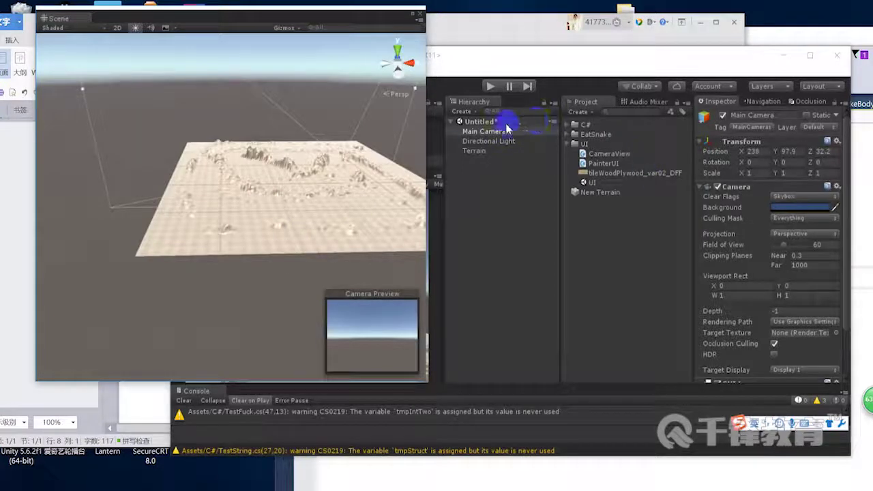
- Set the Main Camera's X rotation to 90 so it faces straight down
{"action": "left_click", "coordinate": [502, 133]}
{"action": "left_click", "coordinate": [798, 163]}
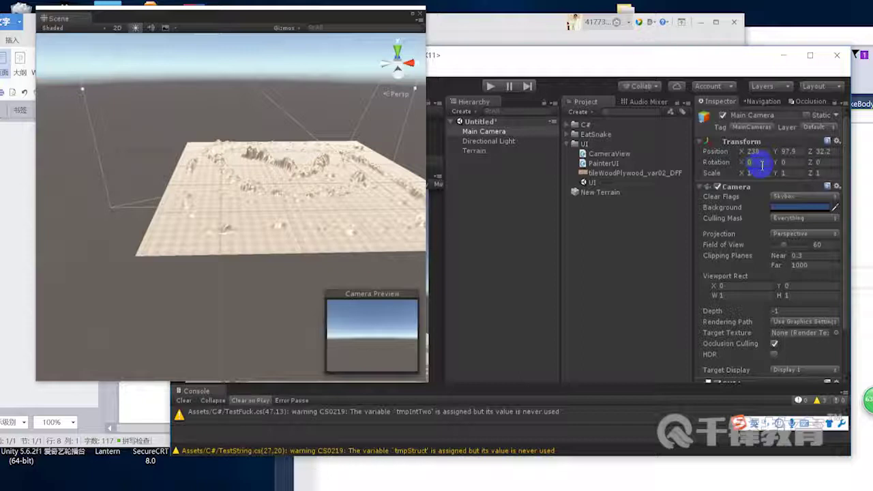
{"action": "type", "text": "90"}
{"action": "left_click_drag", "start_coordinate": [321, 200], "coordinate": [195, 183]}
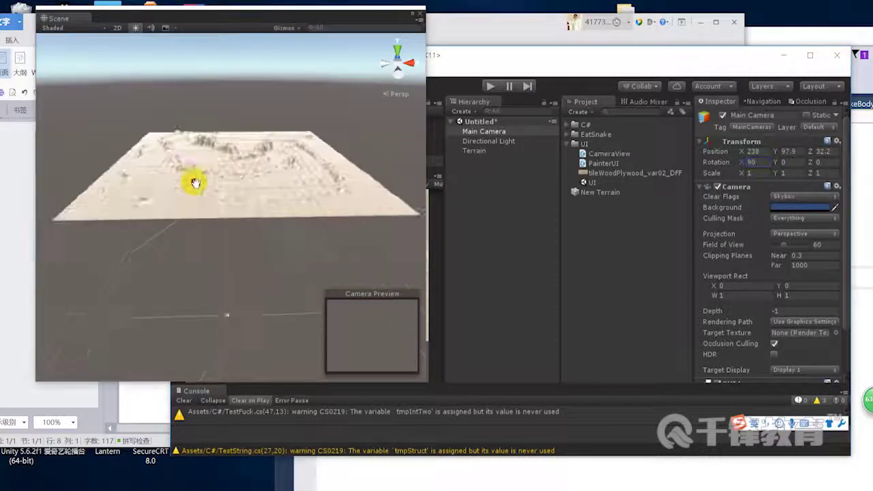
{"action": "double_click", "coordinate": [481, 131]}
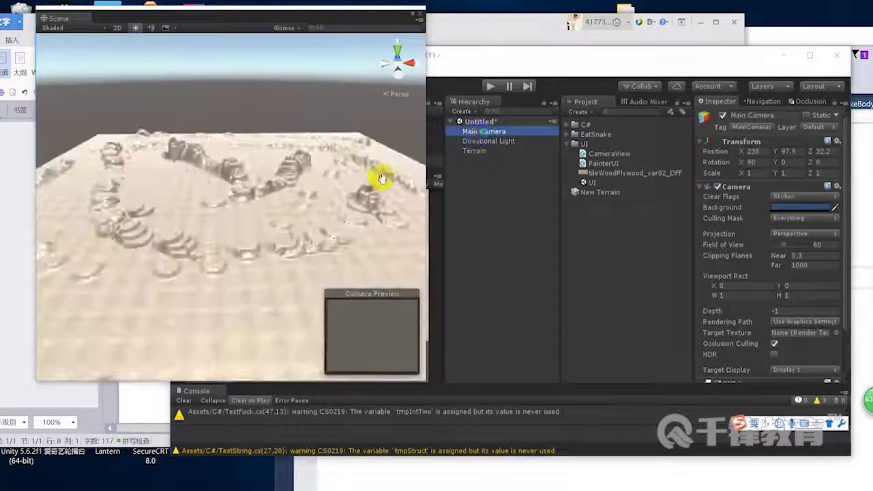
{"action": "mouse_move", "coordinate": [229, 244]}
{"action": "left_mouse_down"}
{"action": "mouse_move", "coordinate": [242, 155]}
{"action": "mouse_move", "coordinate": [228, 150]}
{"action": "mouse_move", "coordinate": [340, 227]}
{"action": "mouse_move", "coordinate": [251, 205]}
{"action": "left_mouse_up"}
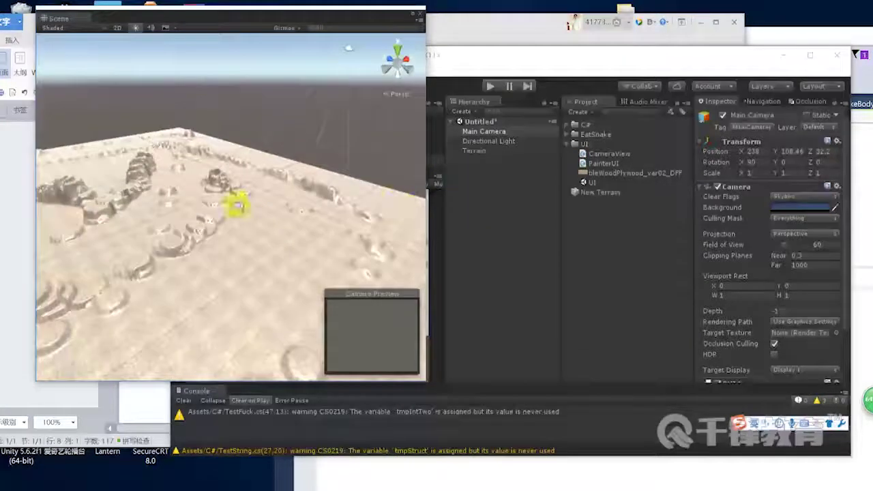
- Move the Main Camera along Z and higher, to about 238, 164.4, 141.6
{"action": "middle_click_drag", "start_coordinate": [251, 205], "coordinate": [400, 189]}
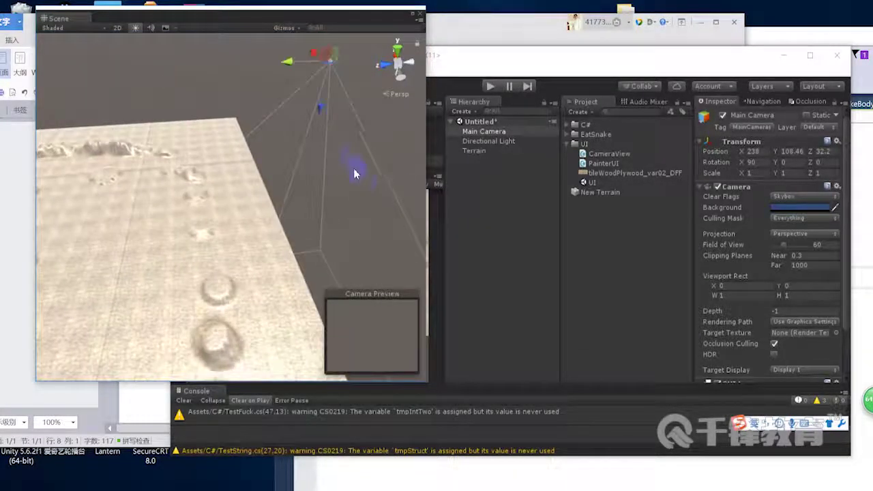
{"action": "mouse_move", "coordinate": [293, 63]}
{"action": "left_mouse_down"}
{"action": "mouse_move", "coordinate": [117, 83]}
{"action": "mouse_move", "coordinate": [124, 87]}
{"action": "left_mouse_up"}
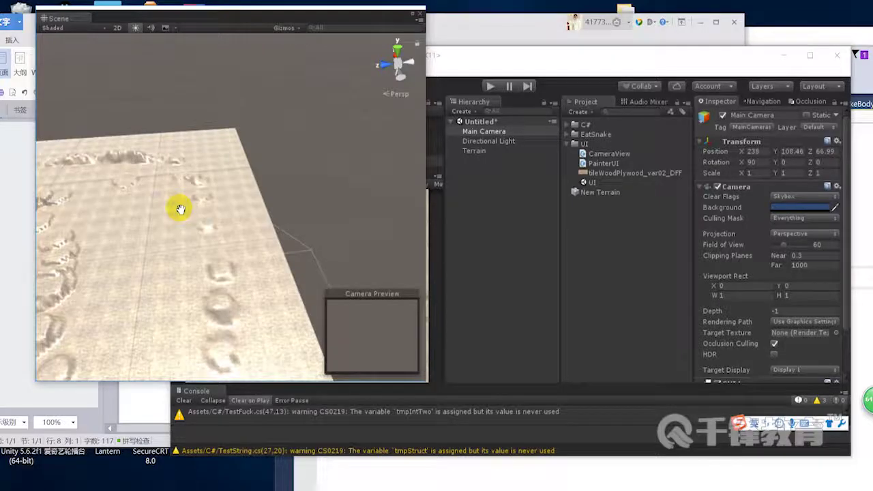
{"action": "left_click_drag", "start_coordinate": [180, 209], "coordinate": [282, 185]}
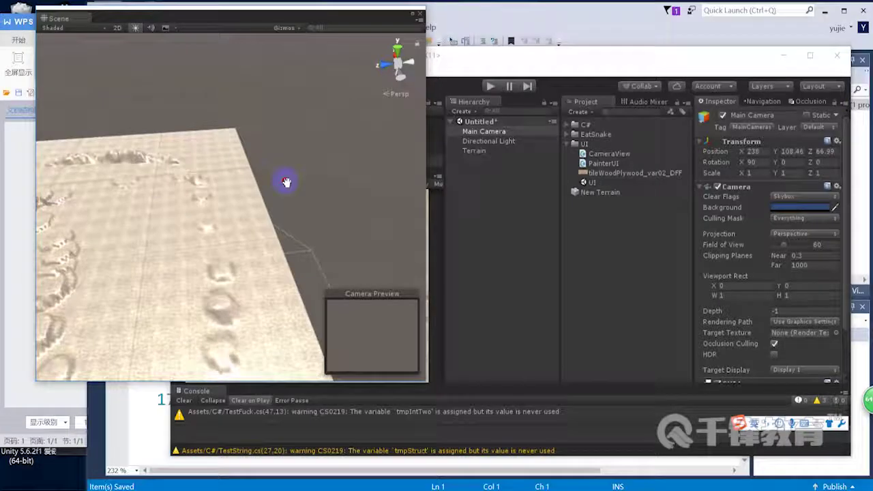
{"action": "mouse_move", "coordinate": [200, 195]}
{"action": "left_mouse_down"}
{"action": "mouse_move", "coordinate": [341, 176]}
{"action": "mouse_move", "coordinate": [288, 163]}
{"action": "left_mouse_up"}
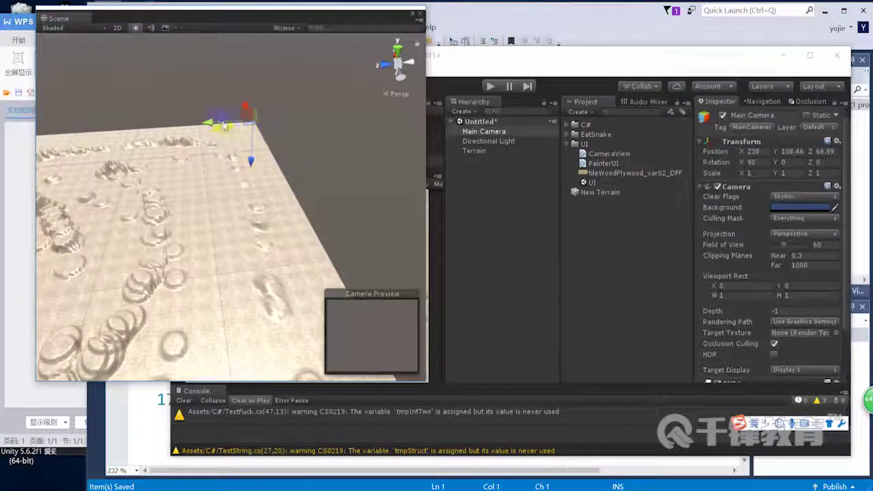
{"action": "mouse_move", "coordinate": [210, 123]}
{"action": "left_mouse_down"}
{"action": "mouse_move", "coordinate": [106, 117]}
{"action": "mouse_move", "coordinate": [154, 178]}
{"action": "mouse_move", "coordinate": [146, 98]}
{"action": "left_mouse_up"}
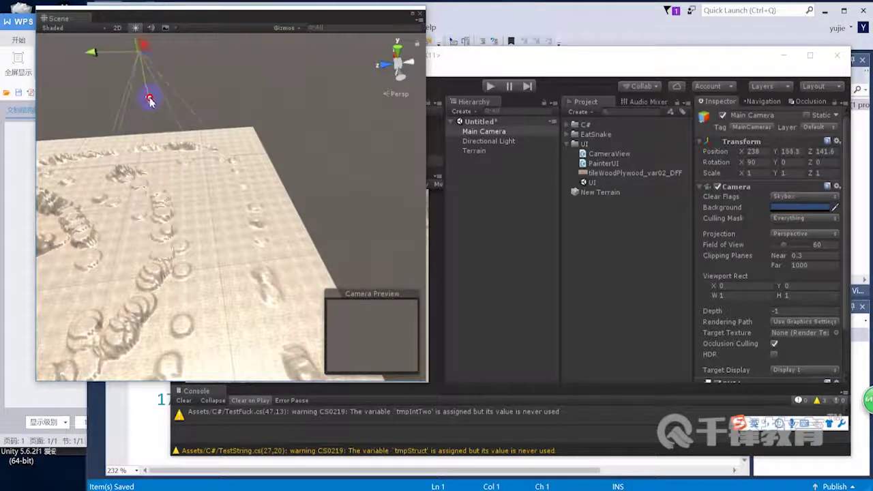
{"action": "middle_click_drag", "start_coordinate": [150, 142], "coordinate": [274, 133]}
{"action": "mouse_move", "coordinate": [273, 133]}
{"action": "left_mouse_down", "text": "alt"}
{"action": "mouse_move", "coordinate": [323, 153]}
{"action": "mouse_move", "coordinate": [302, 141]}
{"action": "mouse_move", "coordinate": [237, 176]}
{"action": "mouse_move", "coordinate": [280, 164]}
{"action": "left_mouse_up", "text": "alt"}
{"action": "left_click", "coordinate": [306, 142]}
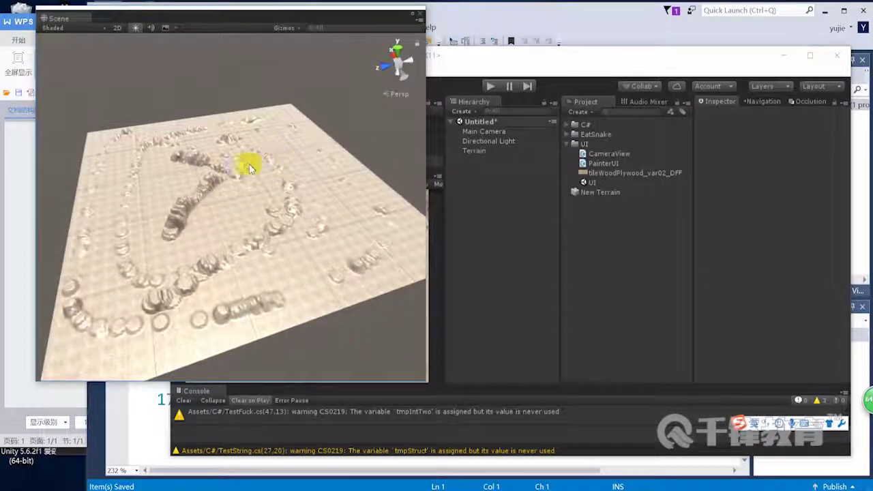
- Set the Main Camera's Position X, Y and Z all to 0
{"action": "double_click", "coordinate": [500, 132]}
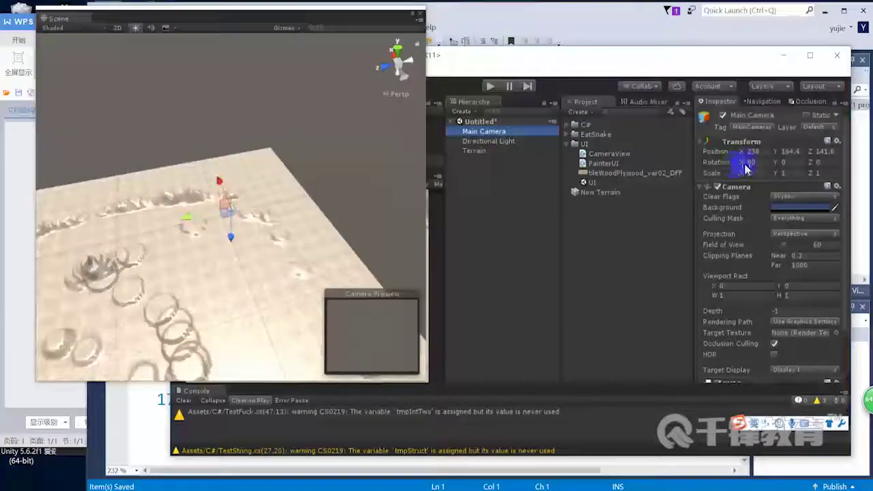
{"action": "left_click", "coordinate": [768, 151]}
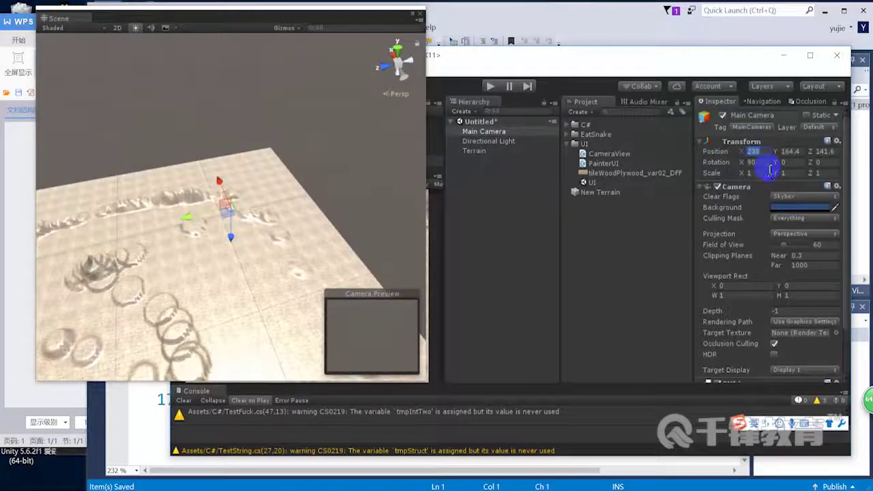
{"action": "type", "text": "0"}
{"action": "left_click", "coordinate": [792, 151]}
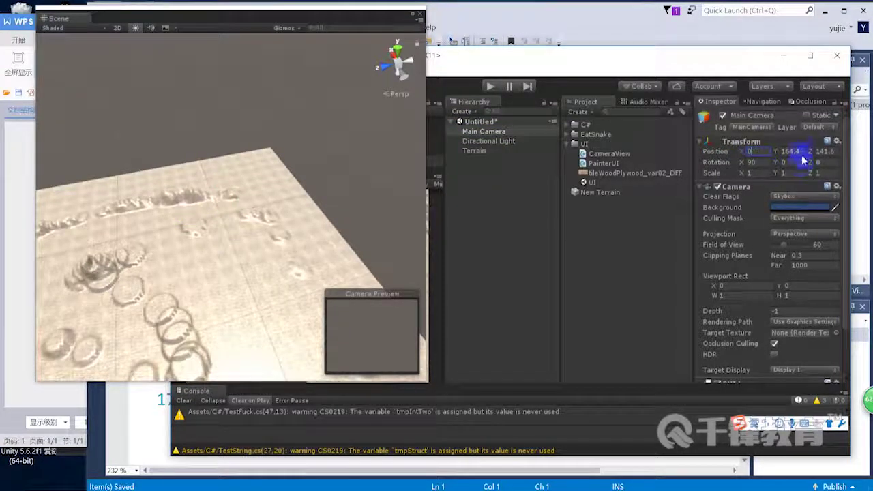
{"action": "type", "text": "0"}
{"action": "left_click", "coordinate": [831, 152]}
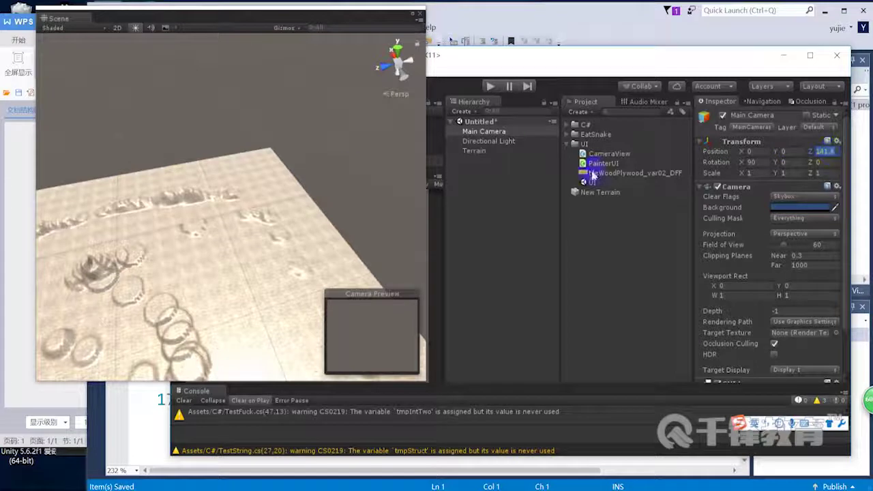
{"action": "left_click_drag", "start_coordinate": [592, 175], "coordinate": [211, 232]}
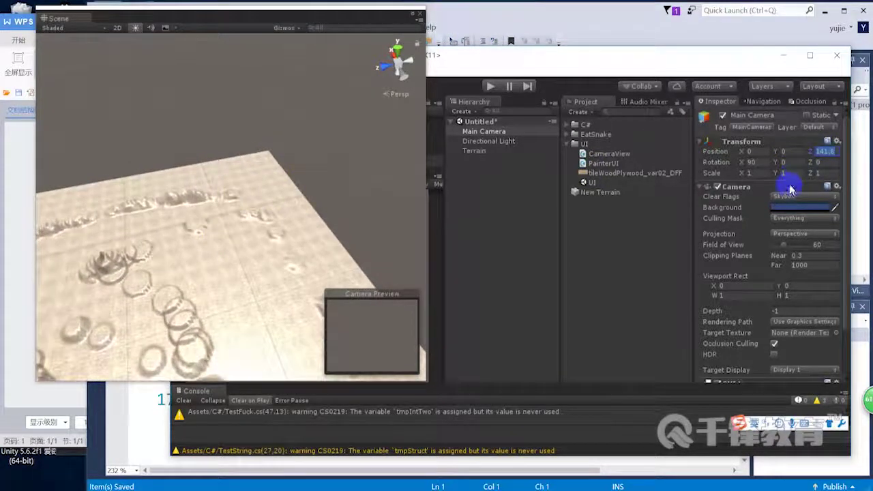
{"action": "type", "text": "0"}
- Place the camera back over the terrain, lower, at about 79, 30.7, 59.3
{"action": "double_click", "coordinate": [485, 131]}
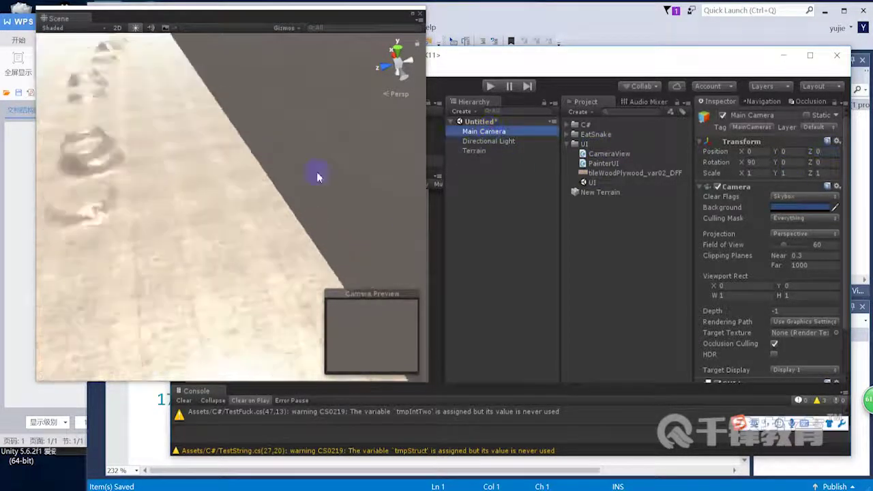
{"action": "mouse_move", "coordinate": [146, 152]}
{"action": "middle_mouse_down"}
{"action": "mouse_move", "coordinate": [246, 86]}
{"action": "mouse_move", "coordinate": [292, 192]}
{"action": "middle_mouse_up"}
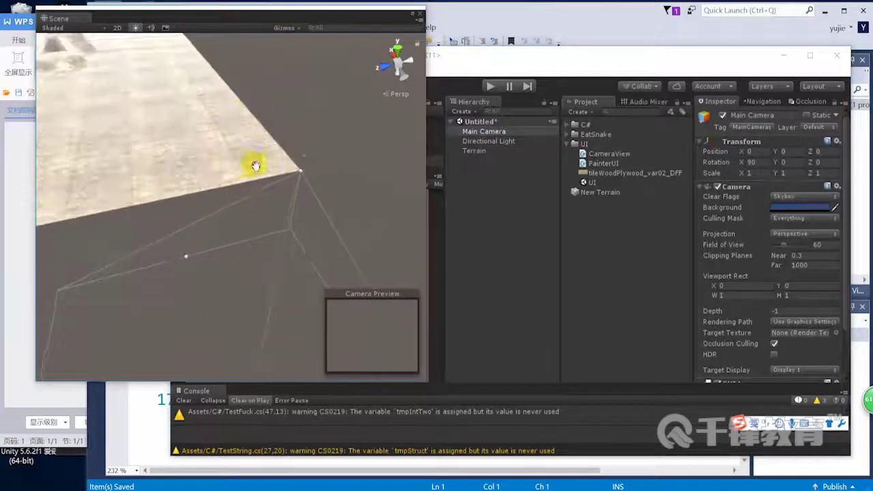
{"action": "left_click_drag", "start_coordinate": [284, 212], "coordinate": [296, 129]}
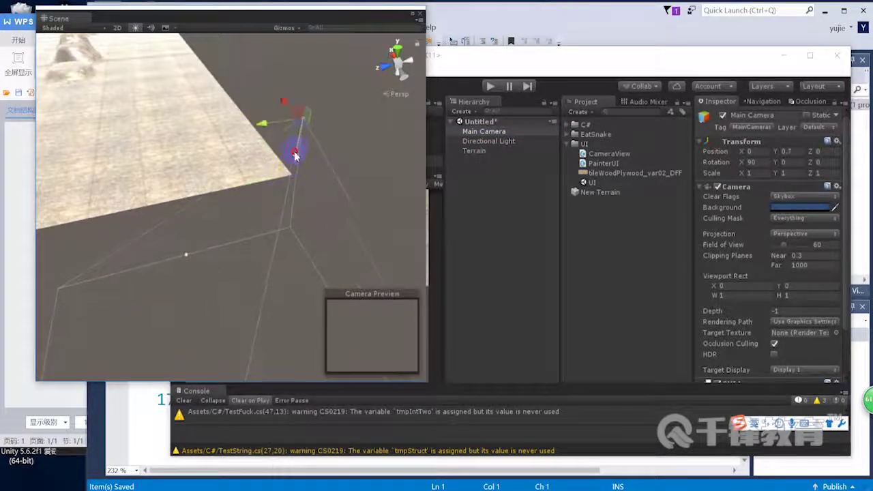
{"action": "mouse_move", "coordinate": [276, 81]}
{"action": "left_mouse_down"}
{"action": "mouse_move", "coordinate": [150, 95]}
{"action": "mouse_move", "coordinate": [211, 118]}
{"action": "left_mouse_up"}
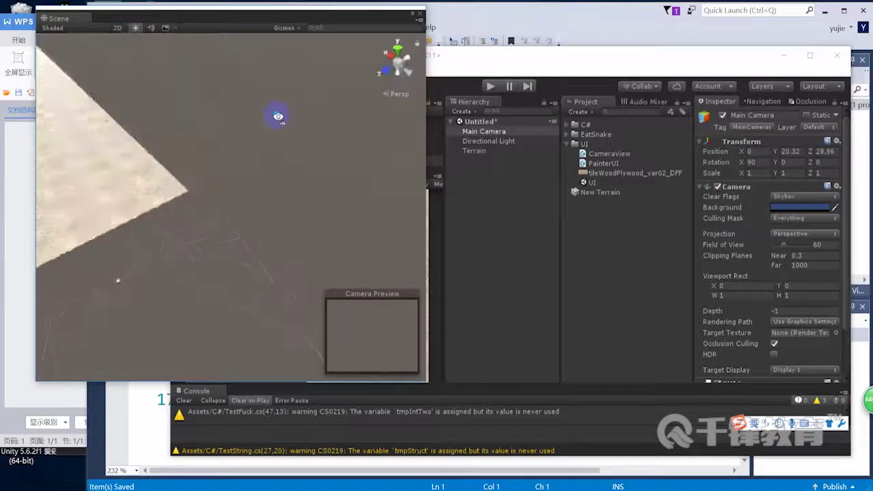
{"action": "mouse_move", "coordinate": [211, 118]}
{"action": "right_mouse_down"}
{"action": "mouse_move", "coordinate": [444, 148]}
{"action": "mouse_move", "coordinate": [333, 146]}
{"action": "right_mouse_up"}
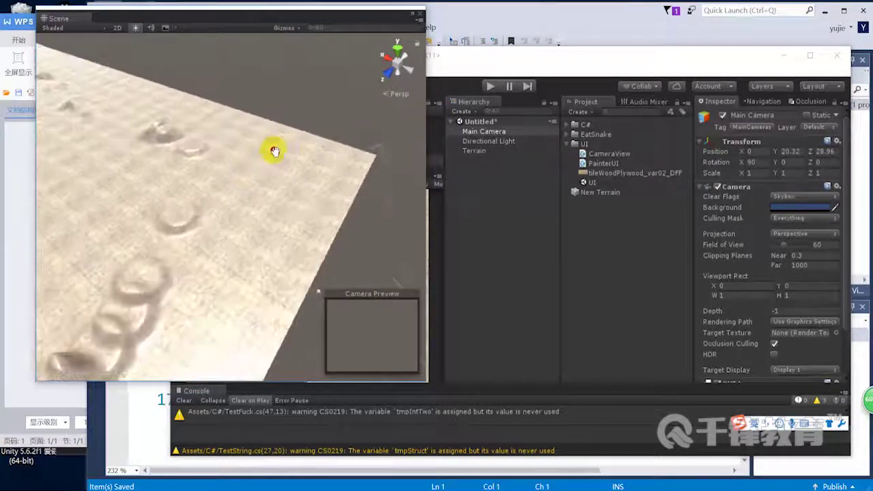
{"action": "middle_click_drag", "start_coordinate": [333, 147], "coordinate": [306, 124]}
{"action": "mouse_move", "coordinate": [266, 101]}
{"action": "left_mouse_down"}
{"action": "mouse_move", "coordinate": [164, 123]}
{"action": "mouse_move", "coordinate": [102, 92]}
{"action": "left_mouse_up"}
{"action": "middle_click_drag", "start_coordinate": [103, 92], "coordinate": [228, 167]}
- Reframe the downward-facing Main Camera, now at about 105.6, 85.1, 142.3 over the terrain
{"action": "mouse_move", "coordinate": [228, 167]}
{"action": "left_mouse_down", "text": "alt"}
{"action": "mouse_move", "coordinate": [222, 184]}
{"action": "mouse_move", "coordinate": [87, 116]}
{"action": "mouse_move", "coordinate": [161, 181]}
{"action": "mouse_move", "coordinate": [241, 175]}
{"action": "left_mouse_up", "text": "alt"}
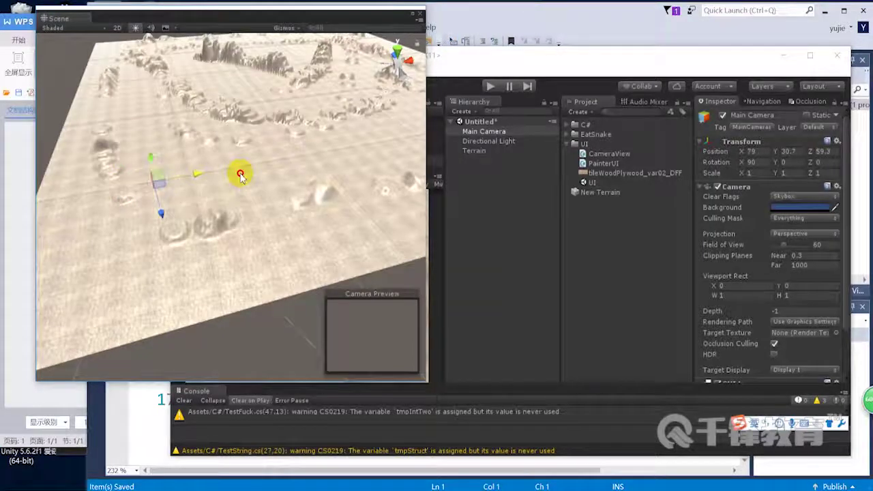
{"action": "mouse_move", "coordinate": [219, 138]}
{"action": "left_mouse_down", "text": "alt"}
{"action": "mouse_move", "coordinate": [126, 149]}
{"action": "mouse_move", "coordinate": [274, 168]}
{"action": "mouse_move", "coordinate": [205, 151]}
{"action": "mouse_move", "coordinate": [252, 197]}
{"action": "left_mouse_up", "text": "alt"}
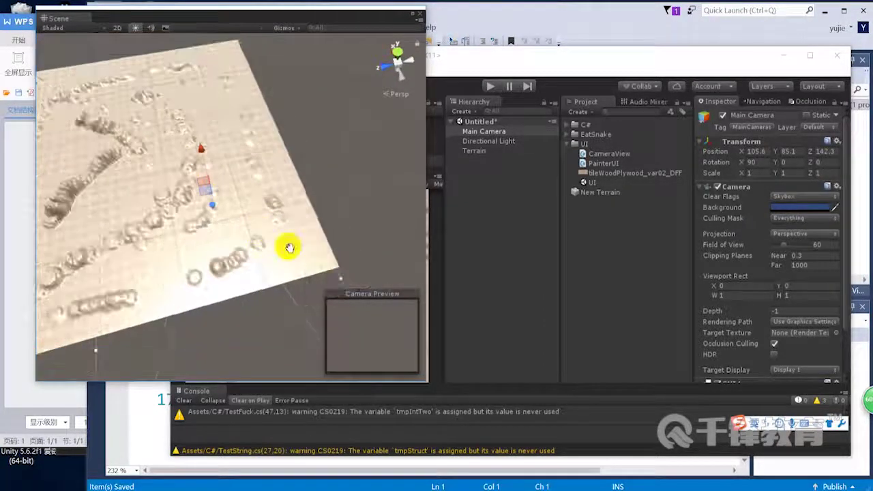
{"action": "left_click", "coordinate": [500, 140]}
{"action": "double_click", "coordinate": [483, 131]}
{"action": "mouse_move", "coordinate": [361, 224]}
{"action": "left_mouse_down"}
{"action": "mouse_move", "coordinate": [280, 200]}
{"action": "mouse_move", "coordinate": [281, 108]}
{"action": "mouse_move", "coordinate": [250, 189]}
{"action": "mouse_move", "coordinate": [244, 89]}
{"action": "mouse_move", "coordinate": [262, 200]}
{"action": "mouse_move", "coordinate": [269, 129]}
{"action": "left_mouse_up"}
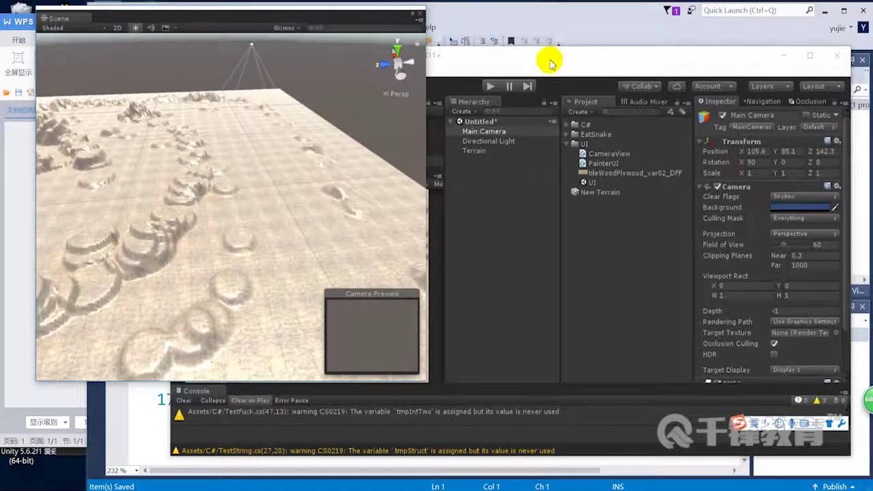
{"action": "left_click_drag", "start_coordinate": [550, 55], "coordinate": [545, 52]}
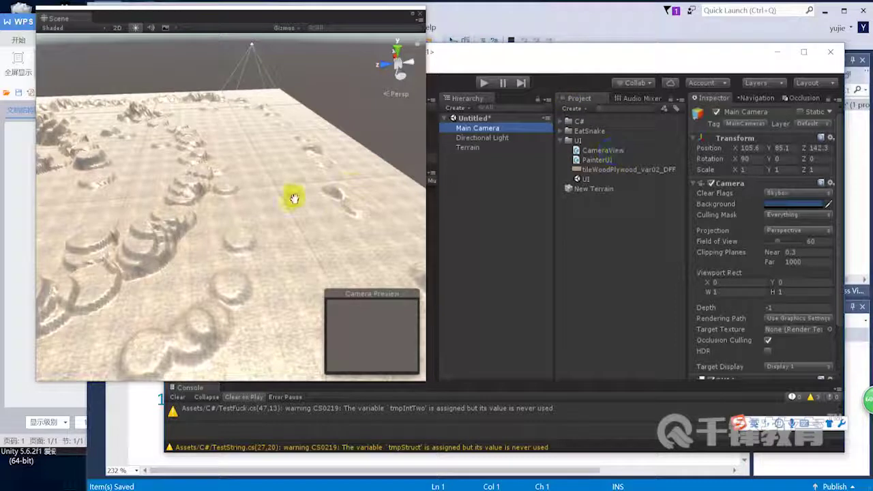
{"action": "left_click_drag", "start_coordinate": [292, 195], "coordinate": [279, 230]}
{"action": "left_click", "coordinate": [490, 84]}
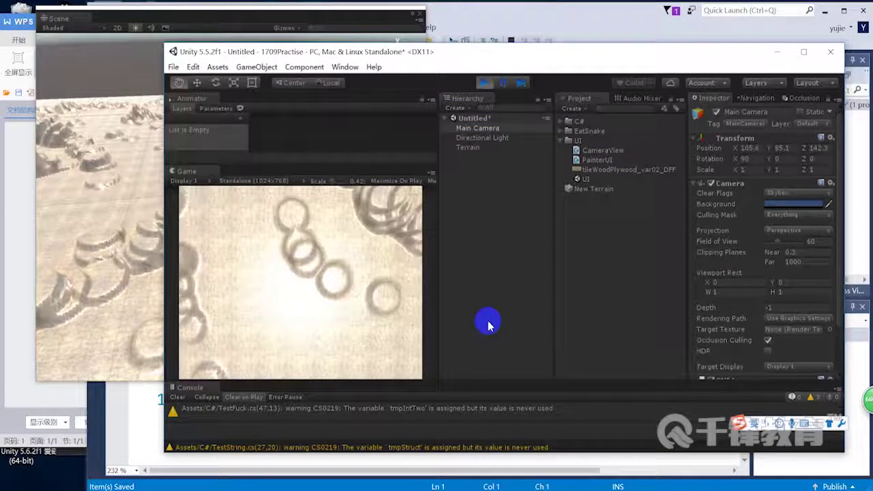
{"action": "left_click_drag", "start_coordinate": [452, 55], "coordinate": [634, 53]}
{"action": "left_click", "coordinate": [662, 84]}
{"action": "left_click", "coordinate": [663, 85]}
{"action": "left_click_drag", "start_coordinate": [606, 53], "coordinate": [435, 52]}
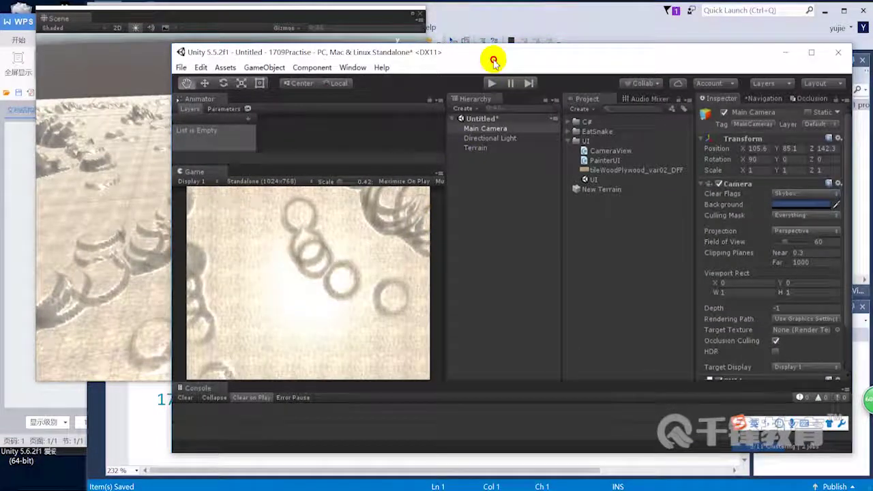
{"action": "left_click_drag", "start_coordinate": [493, 53], "coordinate": [596, 78]}
{"action": "left_click", "coordinate": [217, 168]}
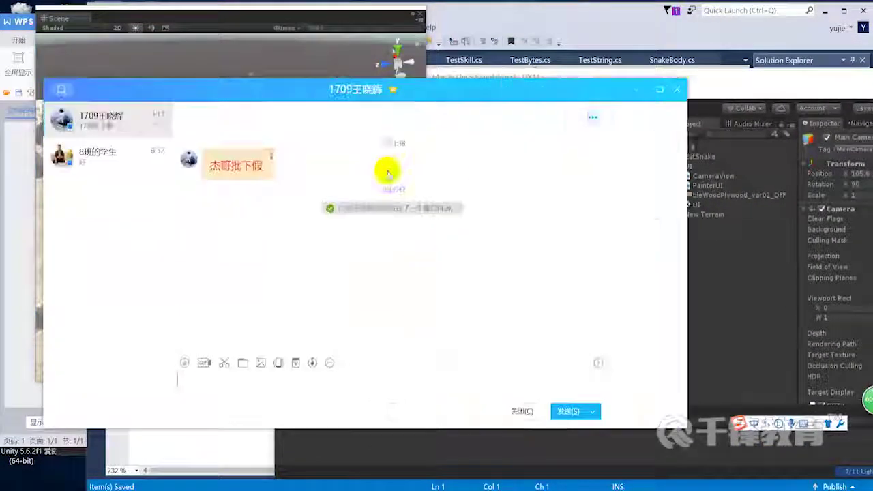
{"action": "left_click", "coordinate": [637, 90]}
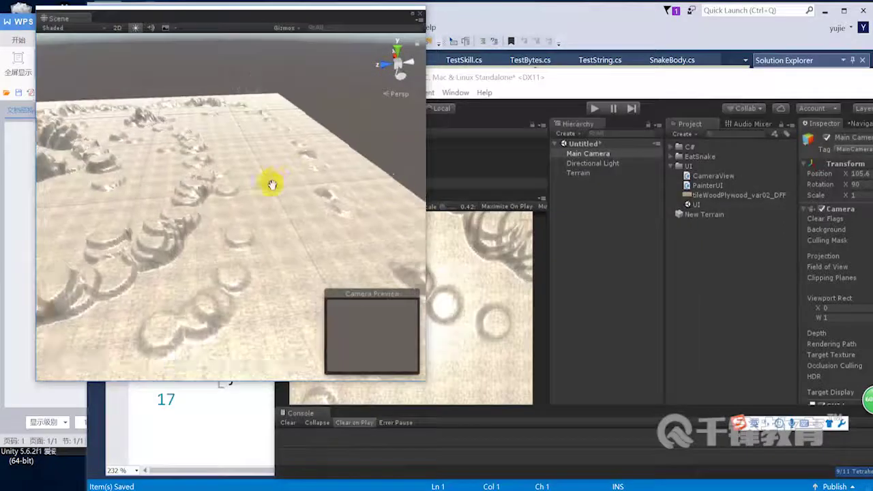
{"action": "mouse_move", "coordinate": [716, 75]}
{"action": "left_mouse_down"}
{"action": "mouse_move", "coordinate": [598, 48]}
{"action": "mouse_move", "coordinate": [571, 58]}
{"action": "left_mouse_up"}
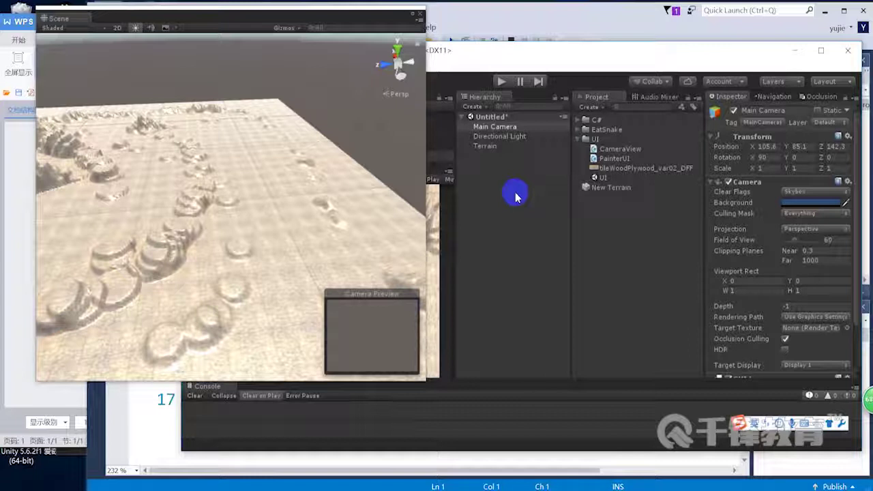
{"action": "left_click_drag", "start_coordinate": [558, 51], "coordinate": [553, 34]}
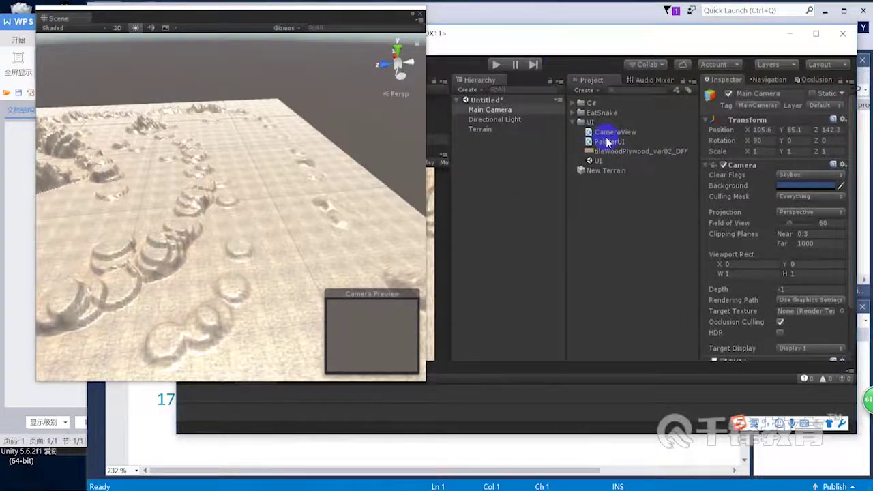
{"action": "scroll", "coordinate": [802, 305], "scroll_direction": "down", "scroll_amount": 3}
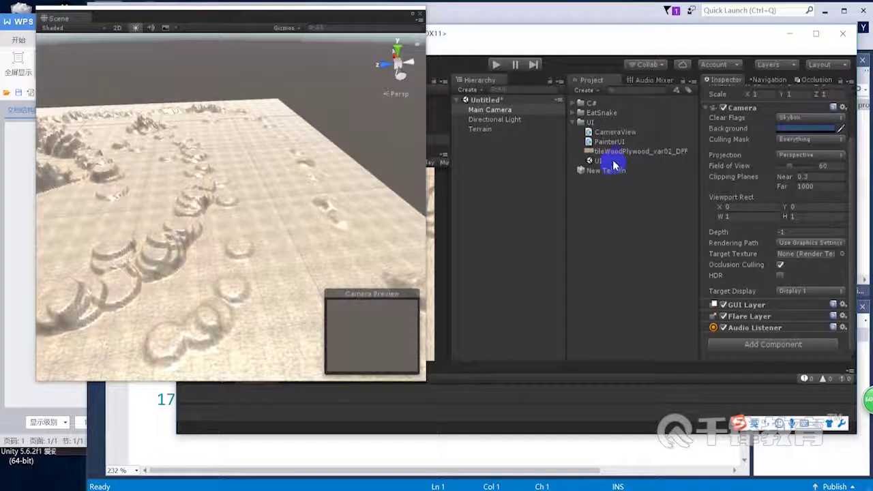
- Open the CameraView script and add a blank line inside Update()
{"action": "double_click", "coordinate": [604, 136]}
{"action": "left_click", "coordinate": [466, 311]}
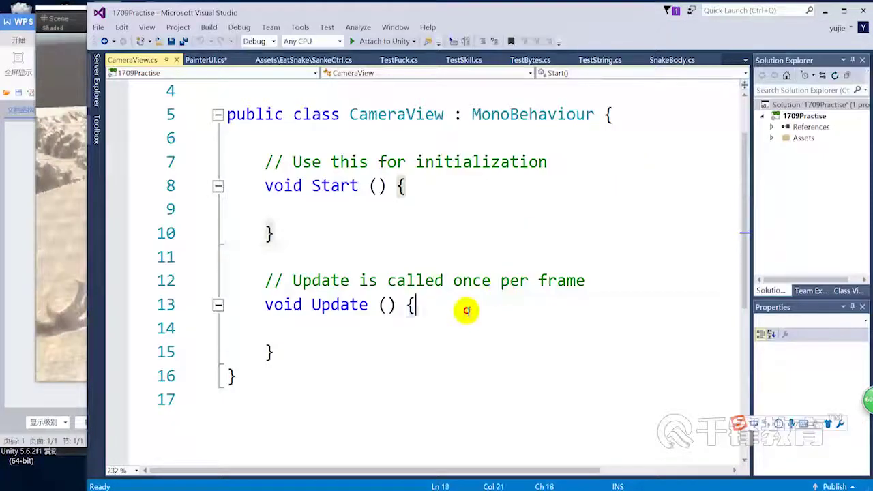
{"action": "mouse_move", "coordinate": [448, 10]}
{"action": "left_mouse_down"}
{"action": "mouse_move", "coordinate": [551, 33]}
{"action": "mouse_move", "coordinate": [575, 27]}
{"action": "left_mouse_up"}
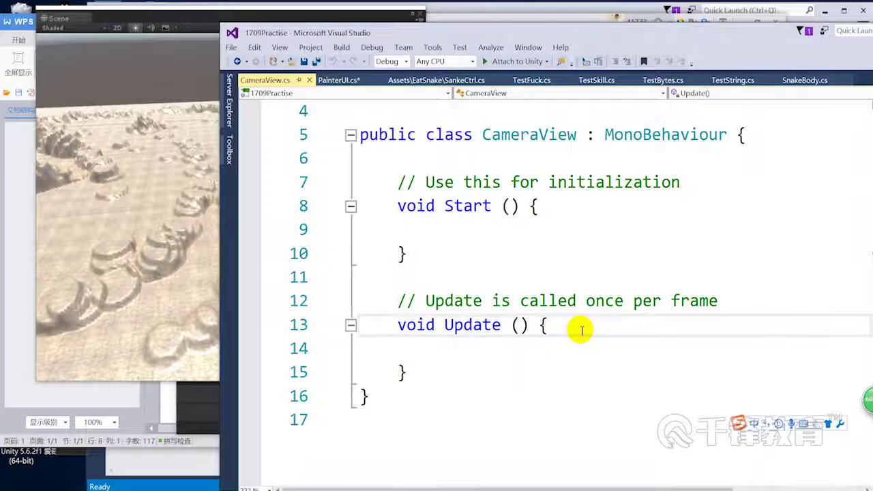
{"action": "key", "text": "Return"}
{"action": "key", "text": "Return"}
{"action": "scroll", "coordinate": [655, 336], "scroll_direction": "down", "scroll_amount": 3}
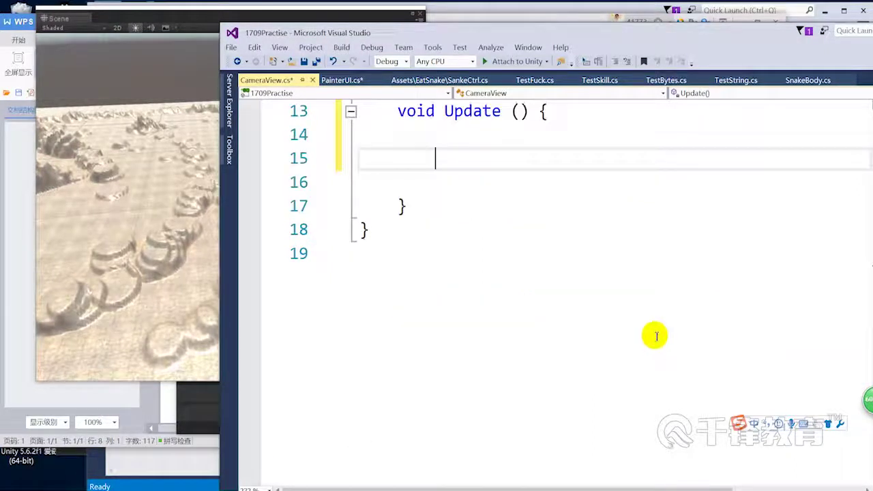
- Write Camera.main.ViewportPointToRay(); in Update using IntelliSense completion
{"action": "type", "text": "C"}
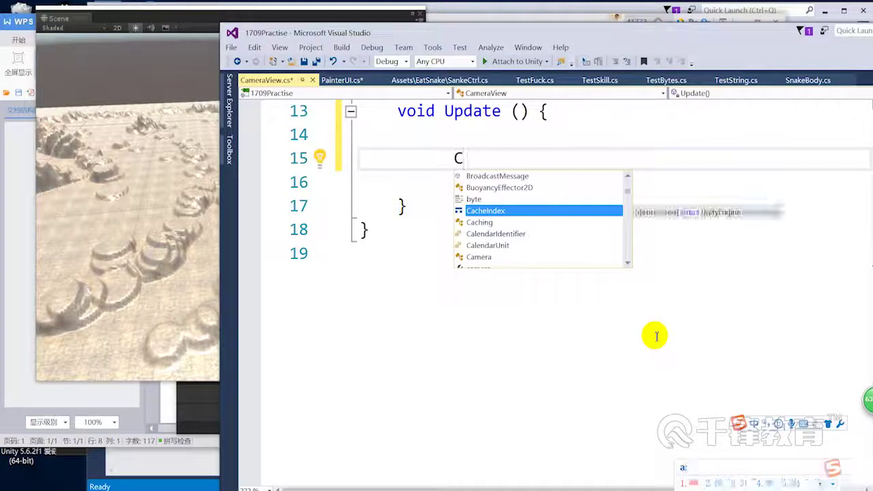
{"action": "key", "text": "BackSpace"}
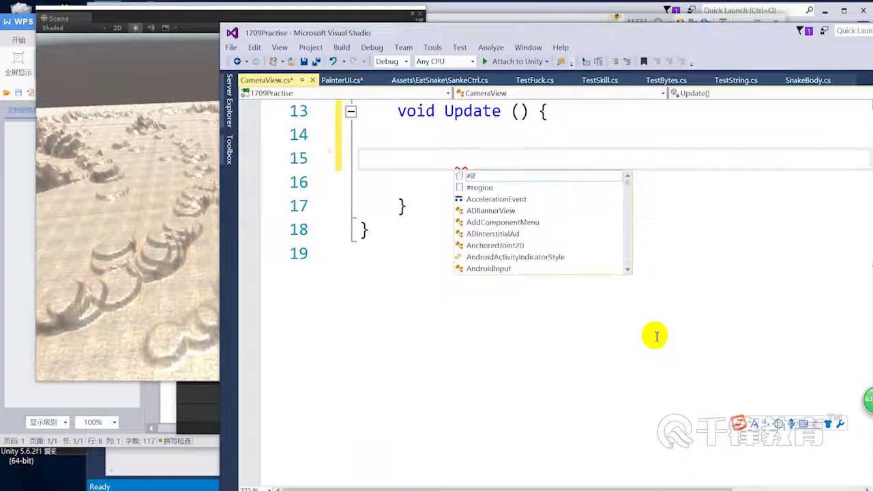
{"action": "type", "text": "Cam"}
{"action": "key", "text": "BackSpace"}
{"action": "key", "text": "BackSpace"}
{"action": "key", "text": "BackSpace"}
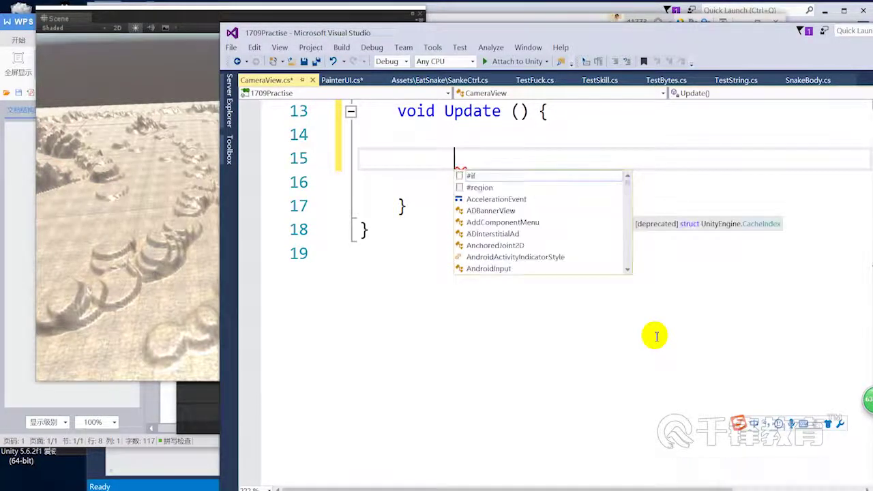
{"action": "type", "text": "Ca"}
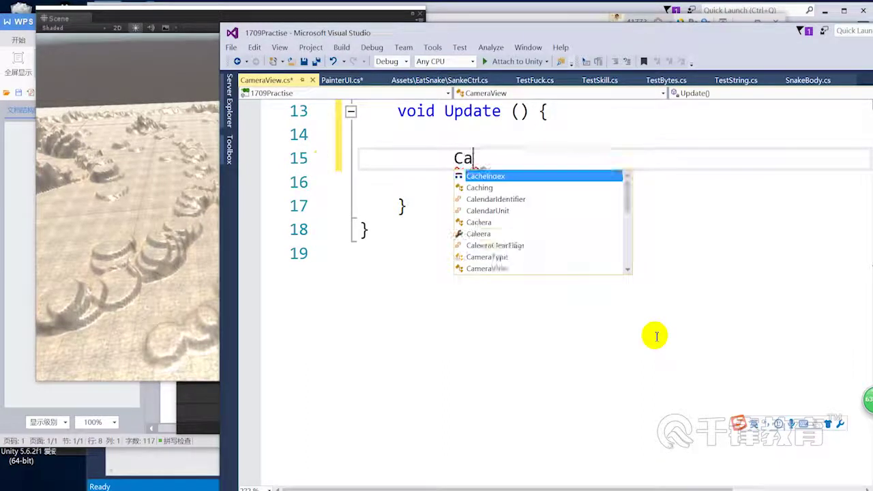
{"action": "type", "text": "mera"}
{"action": "key", "text": "Escape"}
{"action": "type", "text": ".main."}
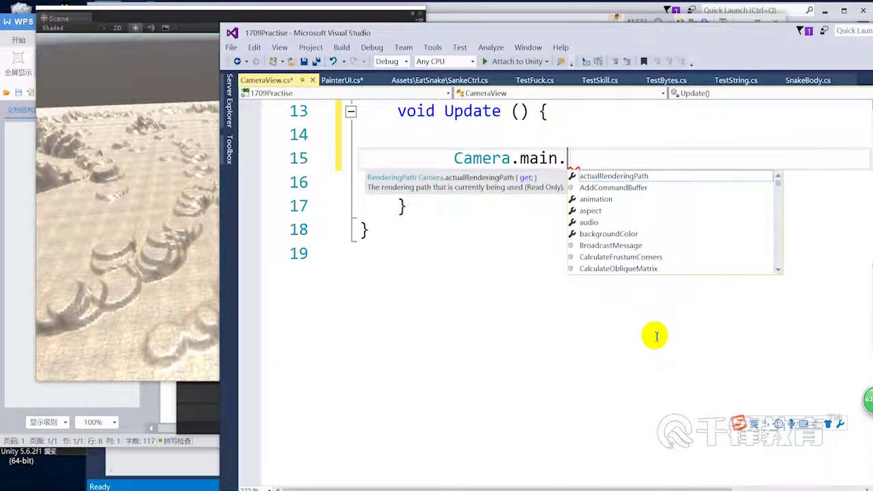
{"action": "type", "text": "vi"}
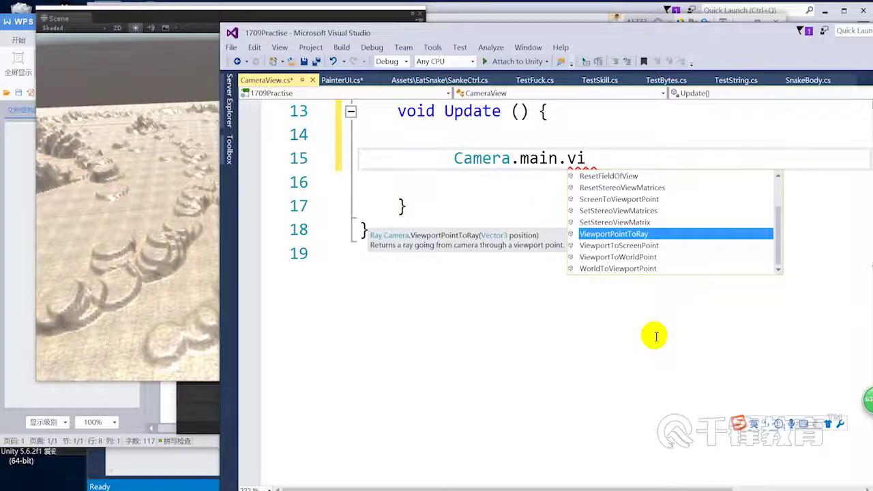
{"action": "key", "text": "Tab"}
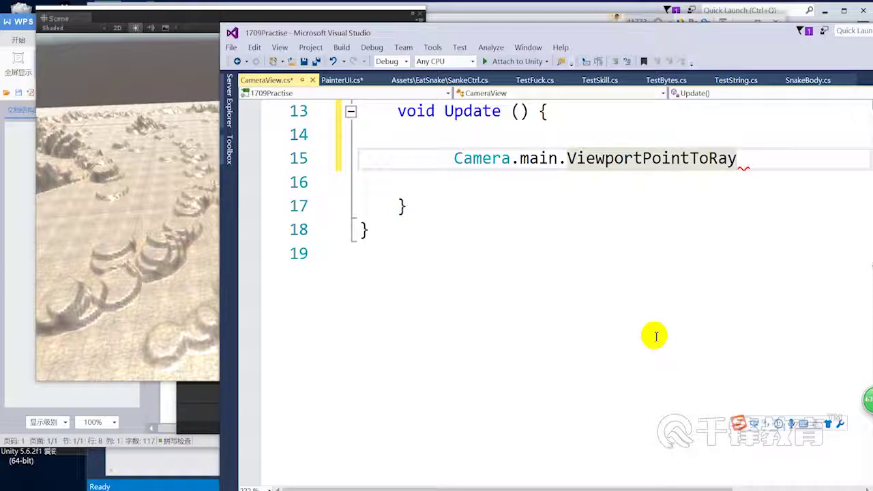
{"action": "type", "text": "();"}
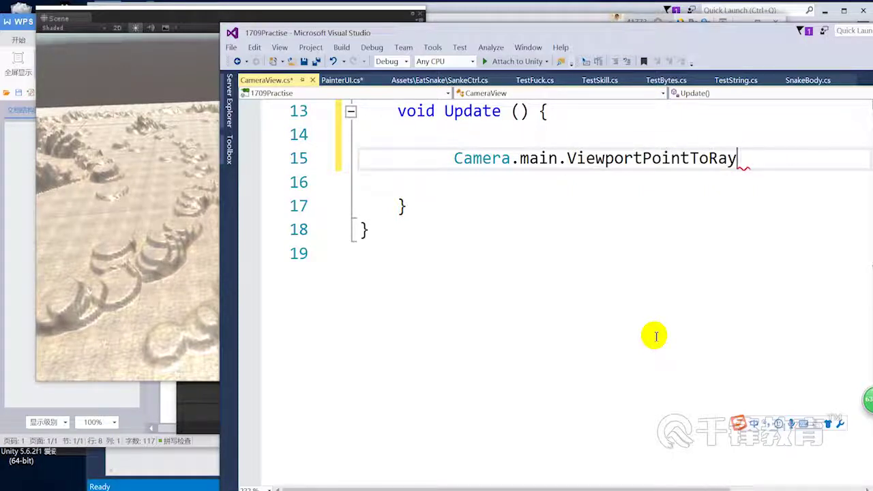
{"action": "type", "text": ";"}
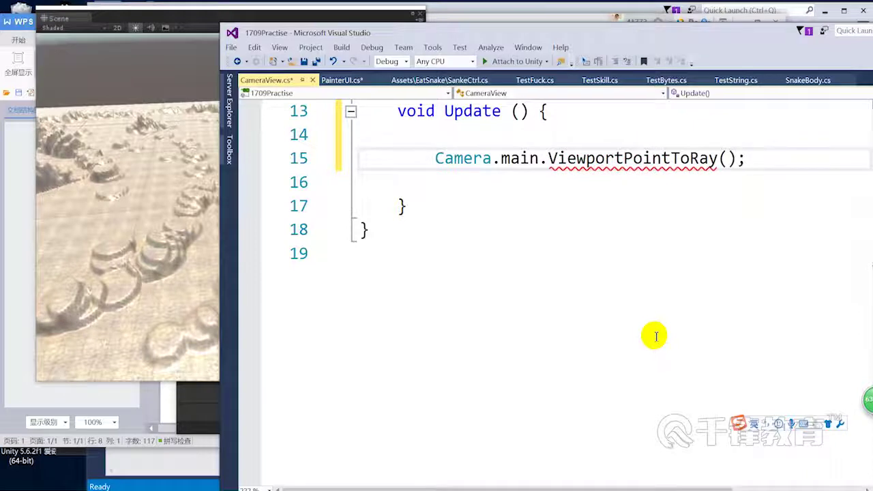
{"action": "scroll", "coordinate": [596, 180], "scroll_direction": "up", "scroll_amount": 2}
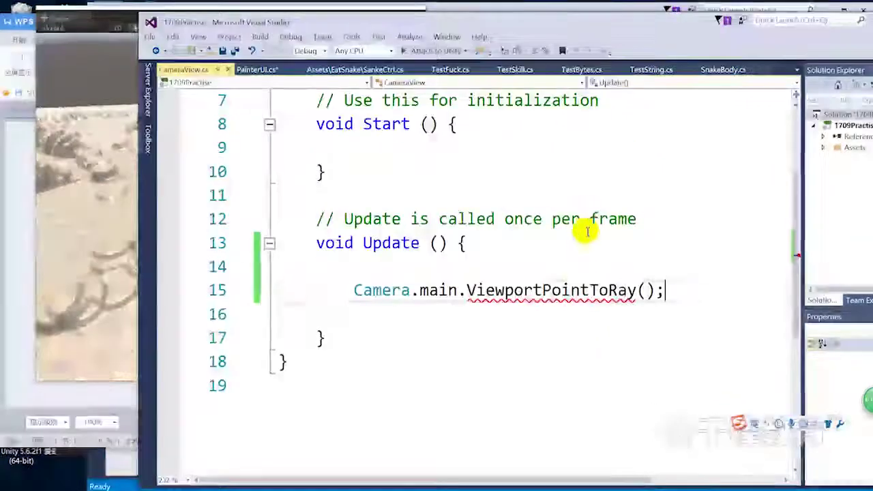
{"action": "mouse_move", "coordinate": [576, 286]}
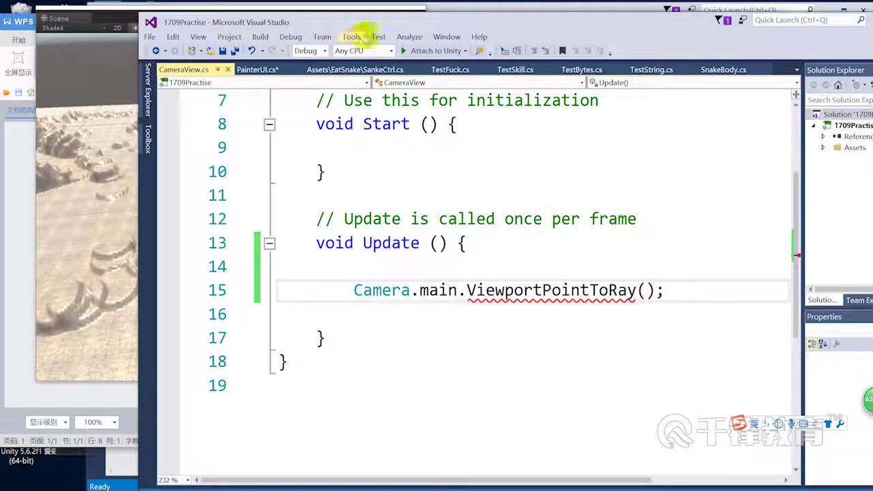
- Bring the maximized Unity editor back in front to show the CS1501 error
{"action": "double_click", "coordinate": [461, 19]}
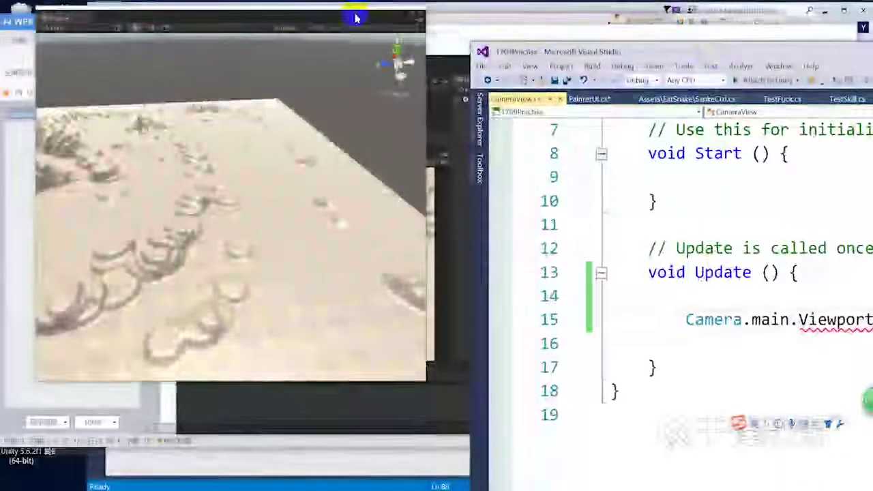
{"action": "left_click", "coordinate": [357, 13]}
{"action": "double_click", "coordinate": [591, 41]}
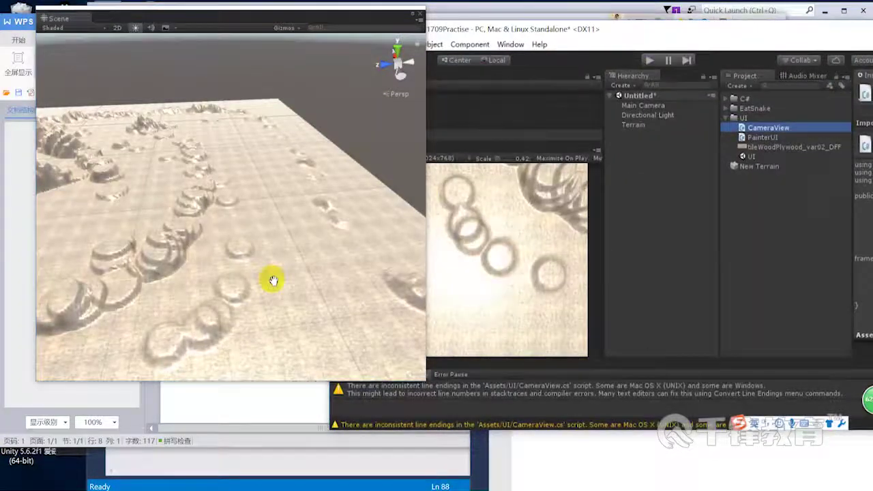
{"action": "mouse_move", "coordinate": [361, 23]}
{"action": "left_mouse_down"}
{"action": "mouse_move", "coordinate": [224, 19]}
{"action": "mouse_move", "coordinate": [169, 32]}
{"action": "left_mouse_up"}
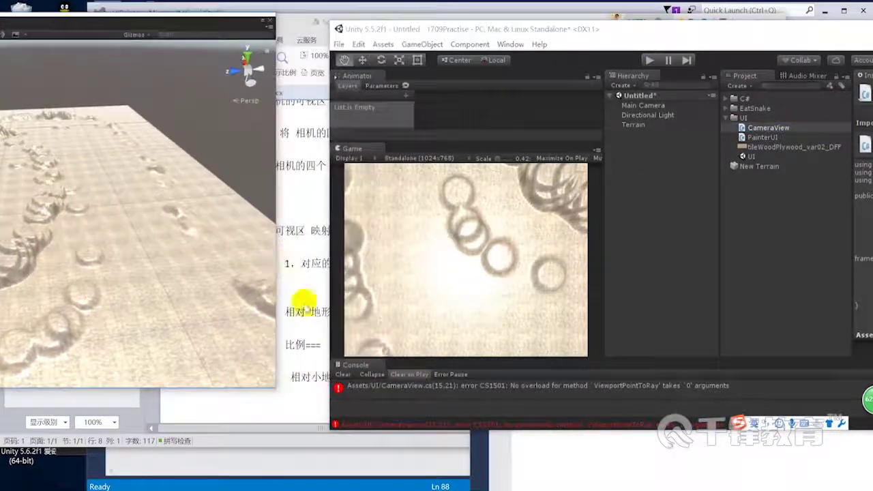
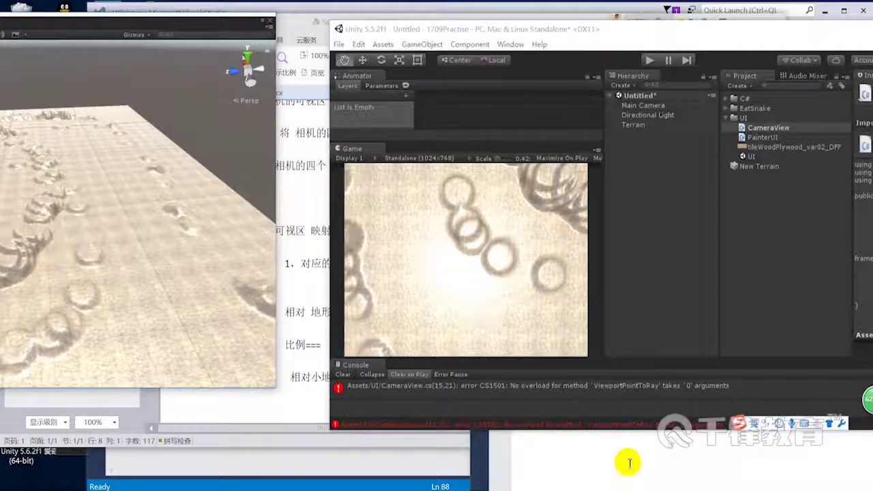
- Pass Vector3.zero as the ViewportPointToRay argument on line 15
{"action": "left_click_drag", "start_coordinate": [458, 29], "coordinate": [405, 25]}
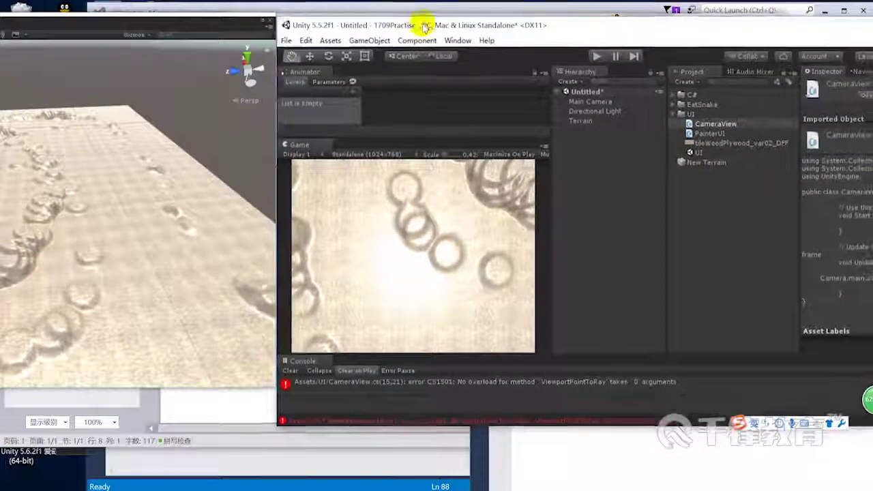
{"action": "left_click", "coordinate": [665, 455]}
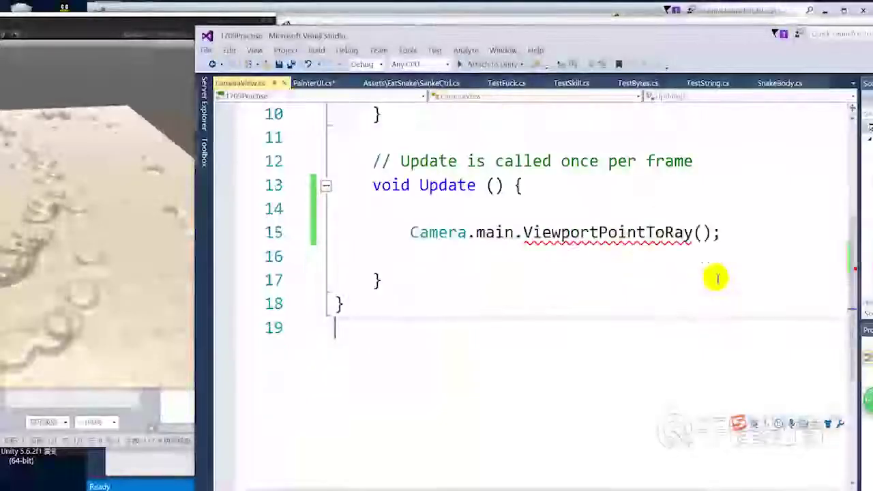
{"action": "left_click", "coordinate": [702, 232]}
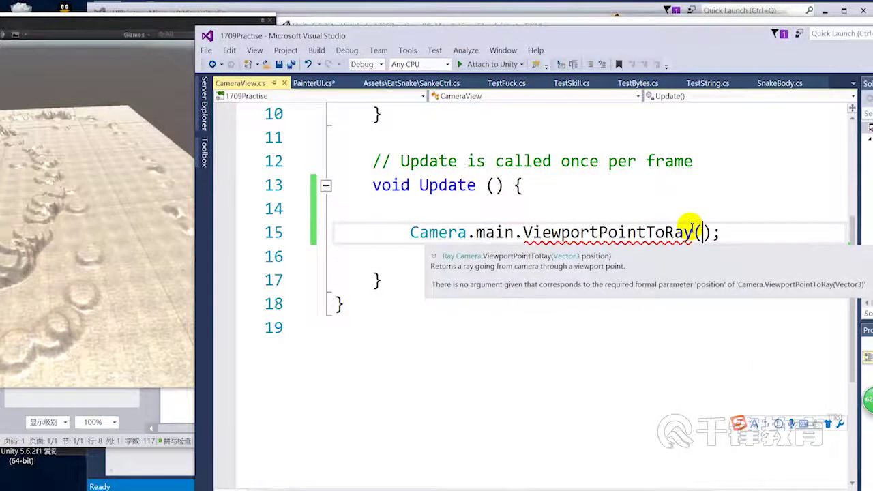
{"action": "type", "text": "Ve"}
{"action": "key", "text": "Down"}
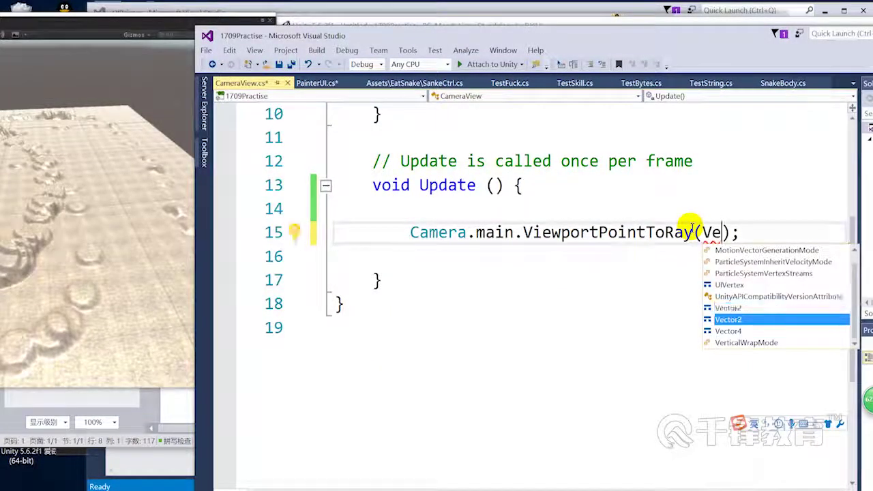
{"action": "key", "text": "Tab"}
{"action": "type", "text": ".ze"}
{"action": "key", "text": "Tab"}
{"action": "key", "text": "End"}
{"action": "key", "text": "Return"}
{"action": "key", "text": "Return"}
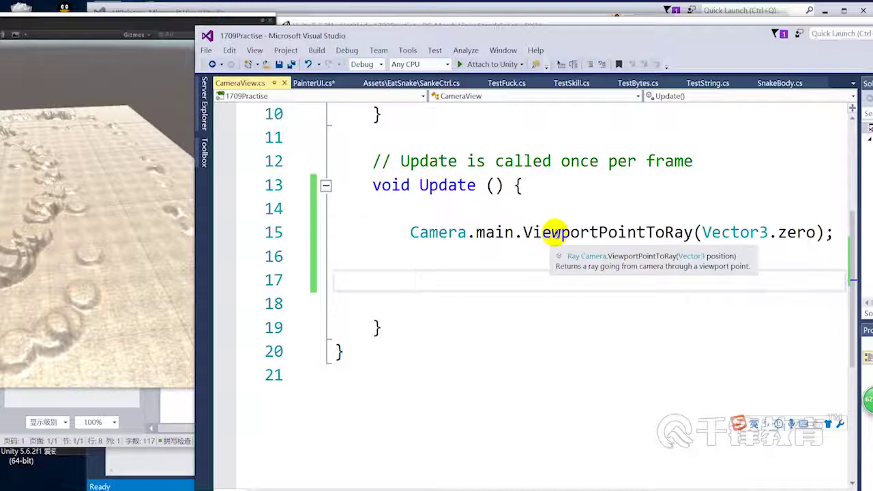
- Assign that call to a Ray named tmpZeroRay and save CameraView.cs
{"action": "left_click", "coordinate": [392, 233]}
{"action": "type", "text": "Ray"}
{"action": "key", "text": "Escape"}
{"action": "type", "text": "t  "}
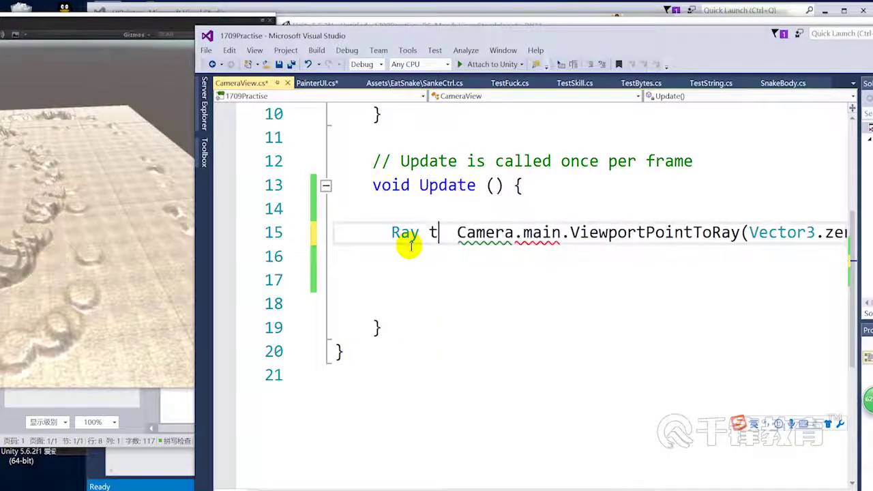
{"action": "type", "text": "mpZeo"}
{"action": "key", "text": "BackSpace"}
{"action": "type", "text": "roRay="}
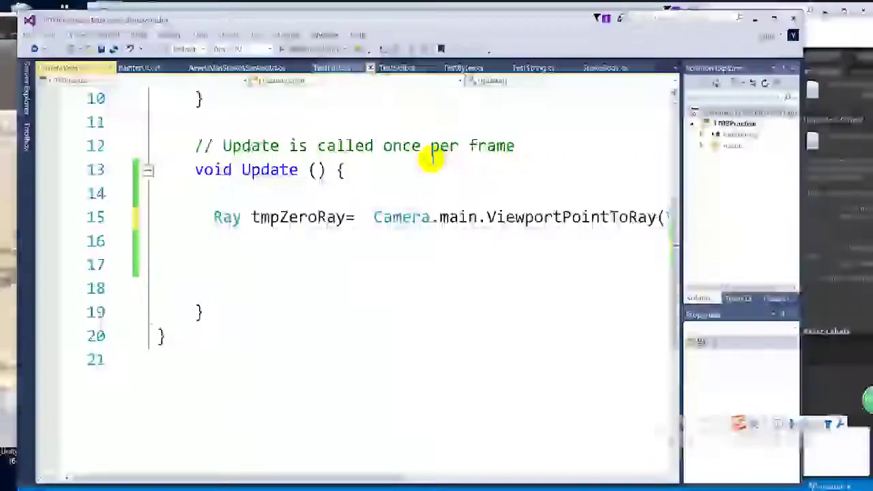
{"action": "left_click", "coordinate": [414, 269]}
{"action": "key", "text": "ctrl+s"}
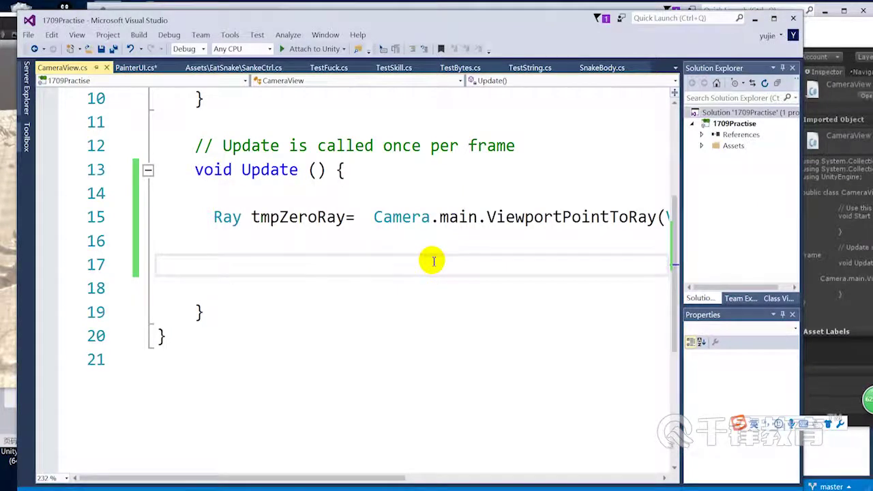
- Add an empty Debug.DrawRay() call on a new line 18 and save
{"action": "key", "text": "Return"}
{"action": "type", "text": "D"}
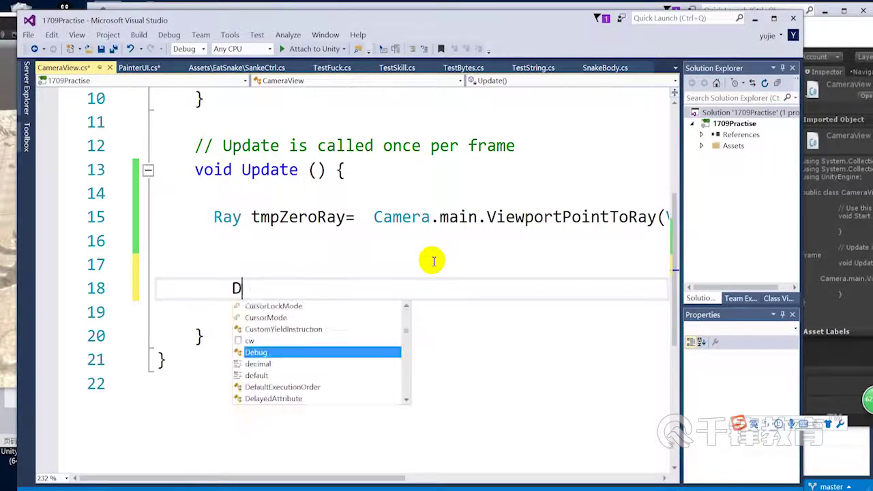
{"action": "type", "text": "eb"}
{"action": "key", "text": "Tab"}
{"action": "type", "text": "."}
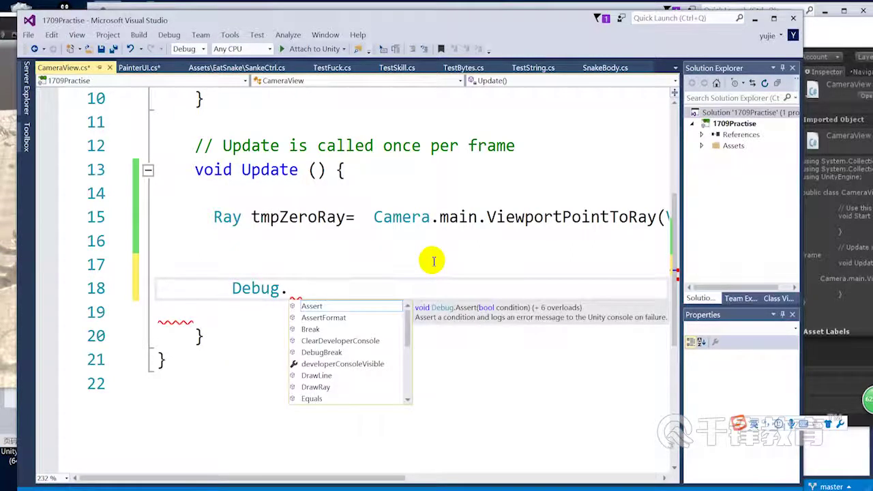
{"action": "type", "text": "d"}
{"action": "key", "text": "Down"}
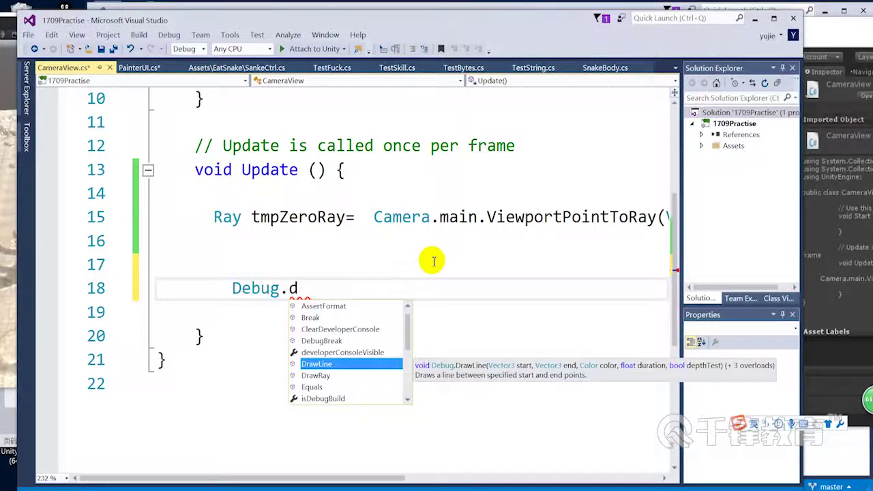
{"action": "key", "text": "Down"}
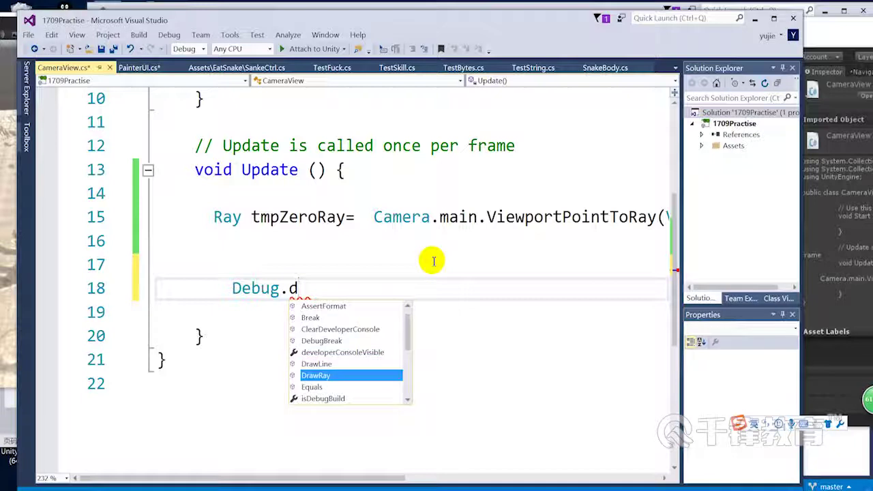
{"action": "key", "text": "Tab"}
{"action": "type", "text": "()"}
{"action": "key", "text": "ctrl+s"}
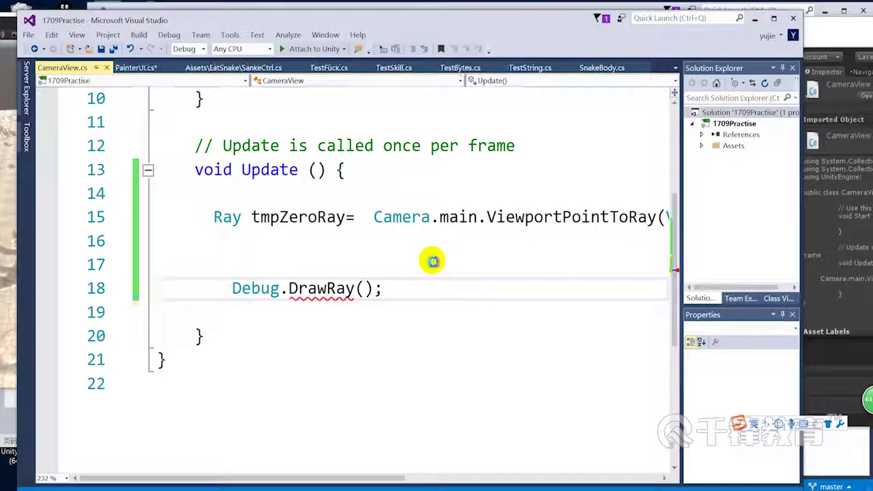
- Fill in the DrawRay arguments as tmpZeroRay.origin and tmpZeroRay.direction
{"action": "scroll", "coordinate": [433, 268], "scroll_direction": "down", "scroll_amount": 1}
{"action": "left_click", "coordinate": [365, 218]}
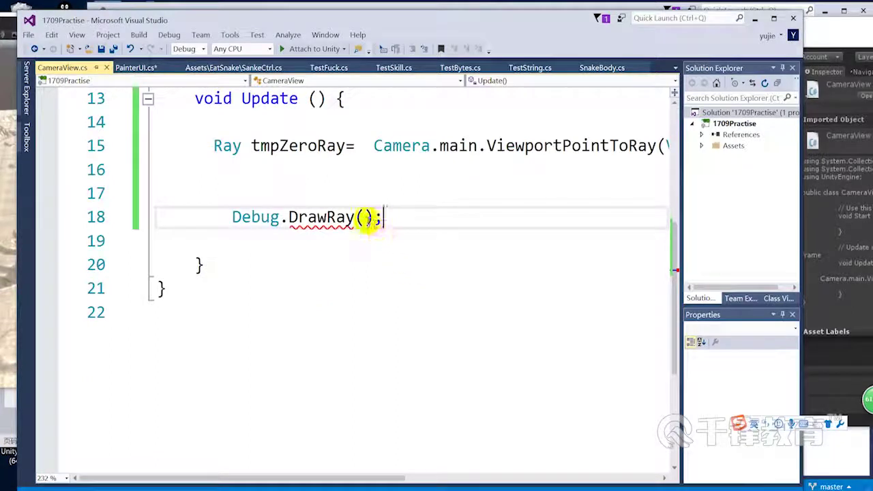
{"action": "type", "text": ","}
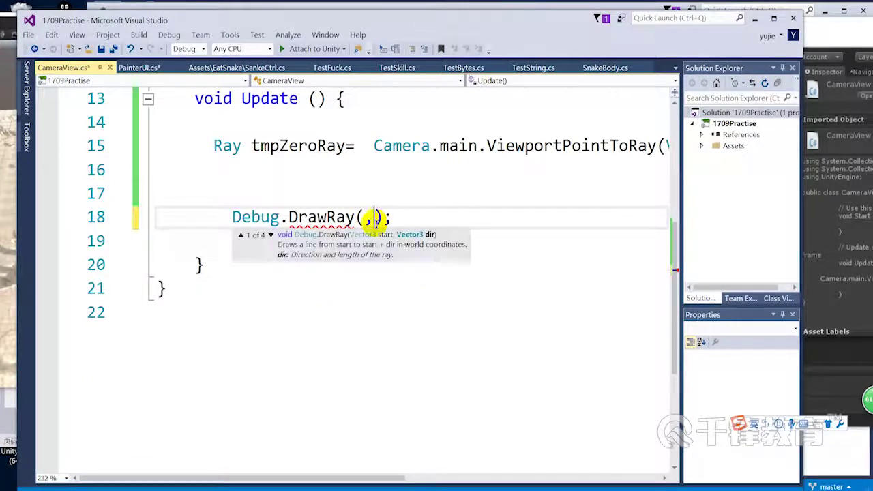
{"action": "key", "text": "Left"}
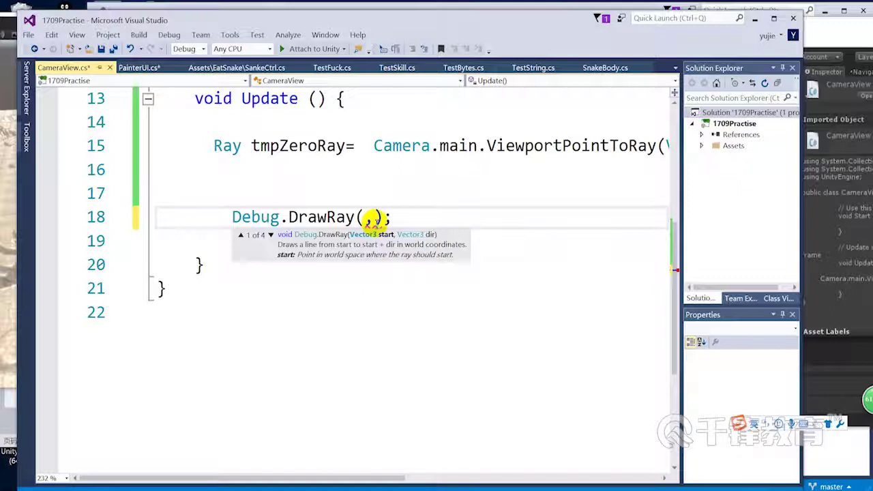
{"action": "type", "text": "tmp"}
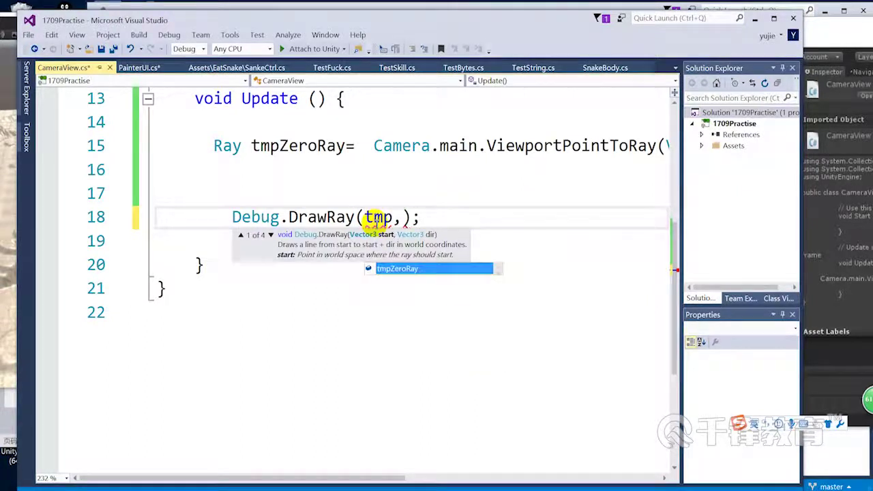
{"action": "key", "text": "Tab"}
{"action": "type", "text": "."}
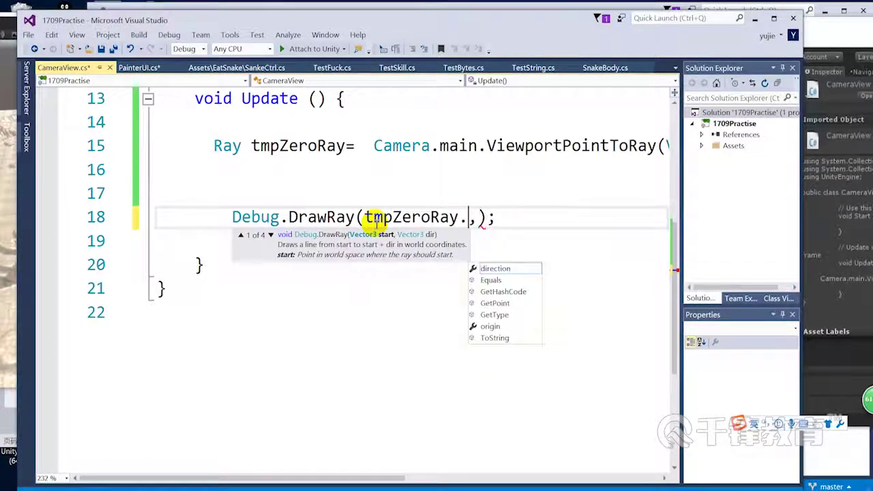
{"action": "type", "text": "s"}
{"action": "key", "text": "Up"}
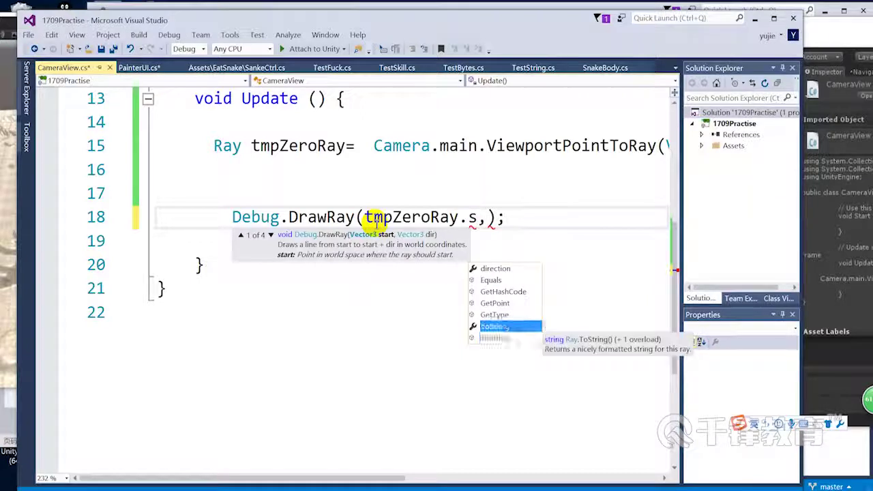
{"action": "key", "text": "Tab"}
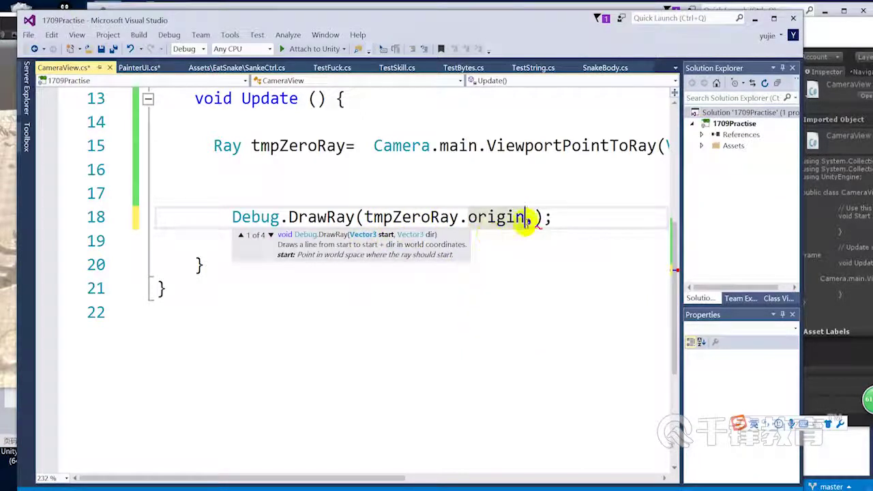
{"action": "left_click", "coordinate": [546, 219]}
{"action": "type", "text": "tmp"}
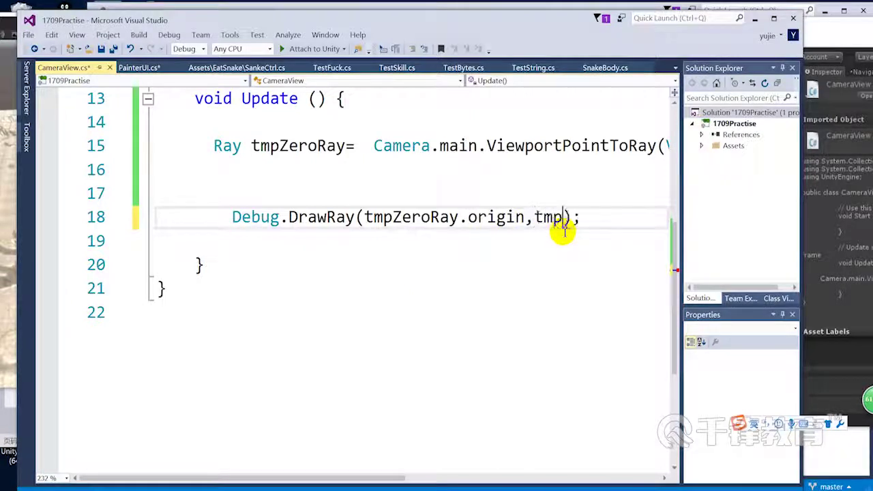
{"action": "key", "text": "Tab"}
{"action": "type", "text": "."}
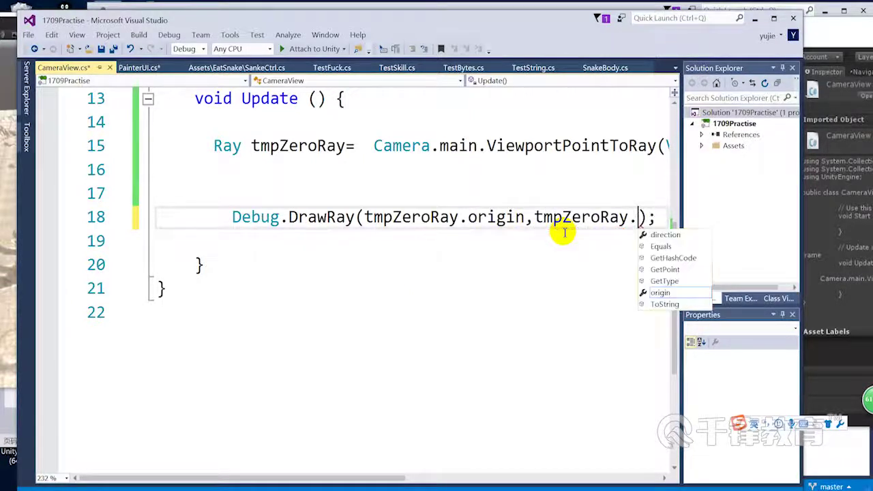
{"action": "type", "text": "di"}
{"action": "key", "text": "Tab"}
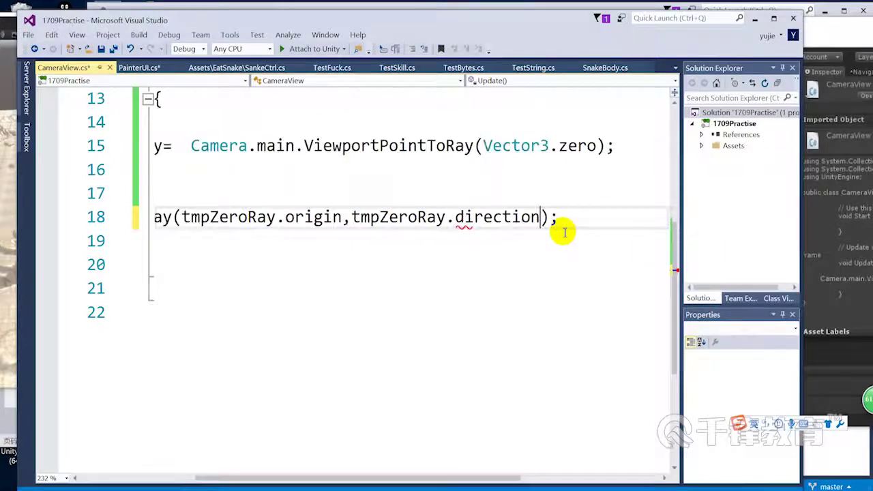
{"action": "key", "text": "End"}
{"action": "key", "text": "Return"}
{"action": "key", "text": "Return"}
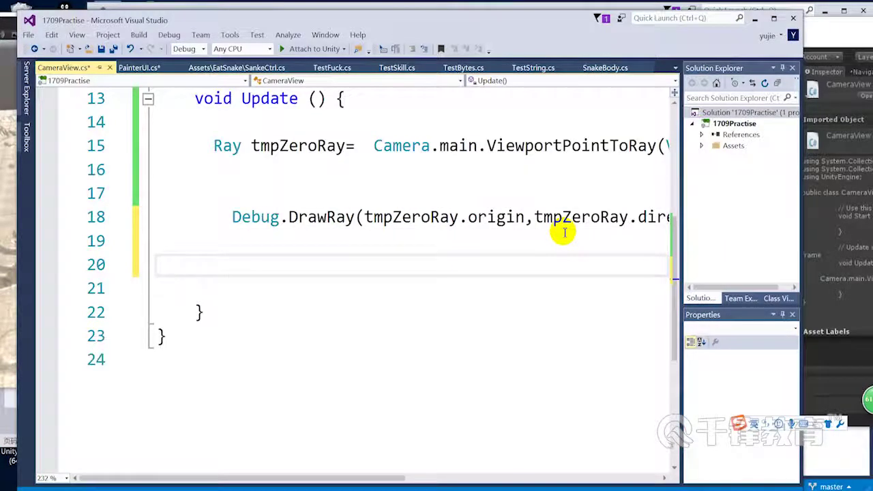
- Save the script and fix the indentation of the DrawRay line
{"action": "key", "text": "ctrl+s"}
{"action": "left_click", "coordinate": [225, 217]}
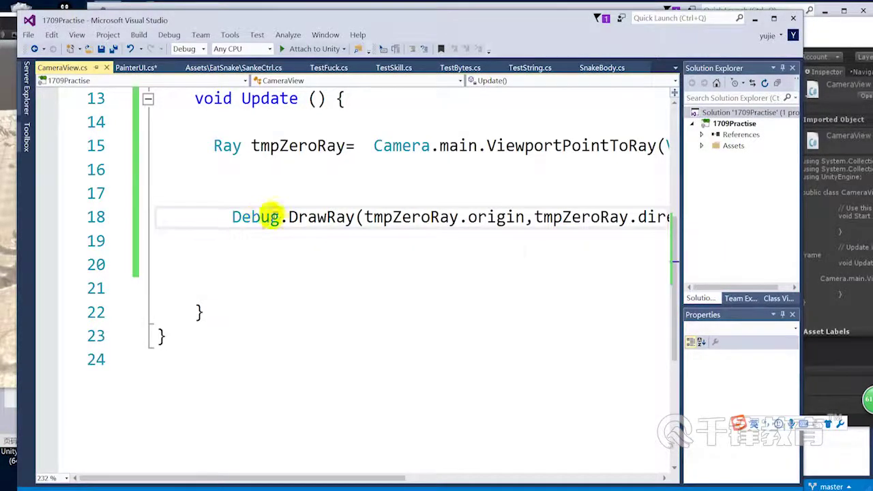
{"action": "key", "text": "BackSpace"}
{"action": "left_click", "coordinate": [305, 236]}
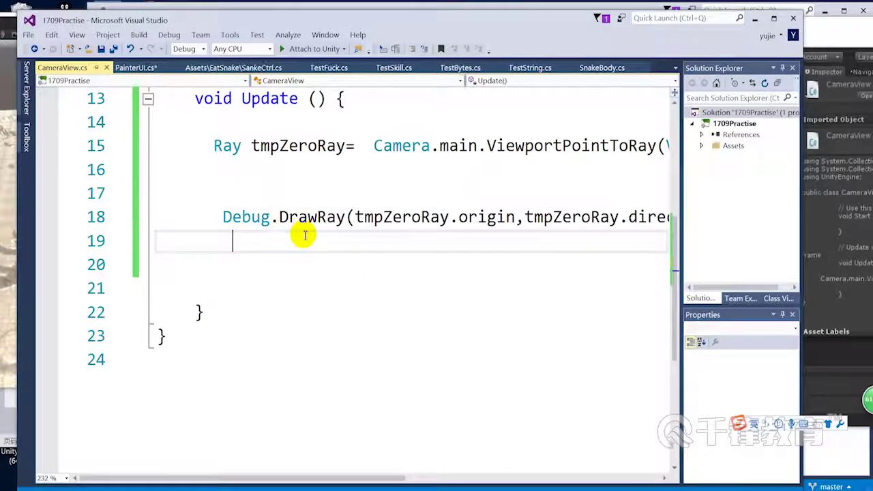
{"action": "left_click_drag", "start_coordinate": [591, 218], "coordinate": [607, 222]}
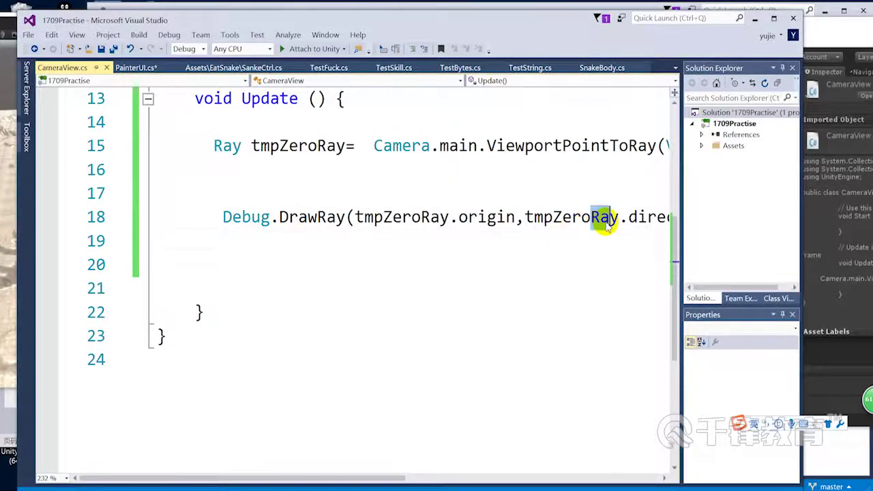
{"action": "left_click_drag", "start_coordinate": [400, 478], "coordinate": [489, 478]}
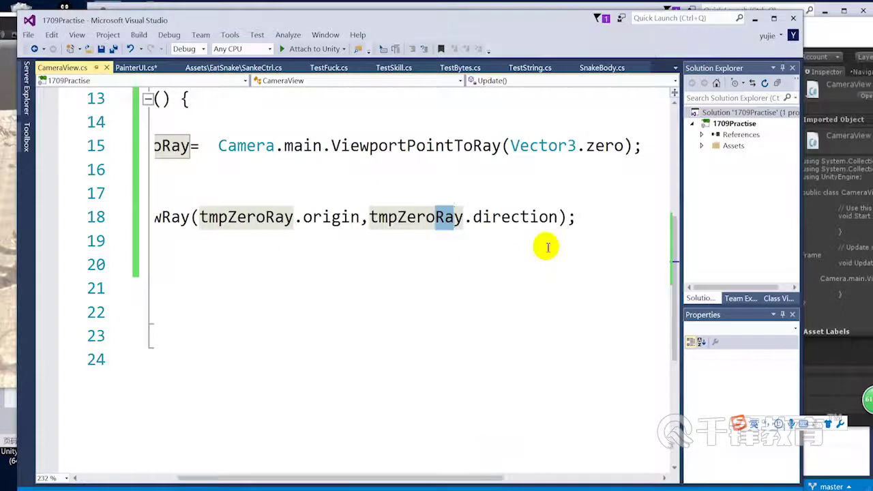
- Add Color.red as the third DrawRay argument and save CameraView.cs
{"action": "left_click", "coordinate": [559, 218]}
{"action": "type", "text": ",c"}
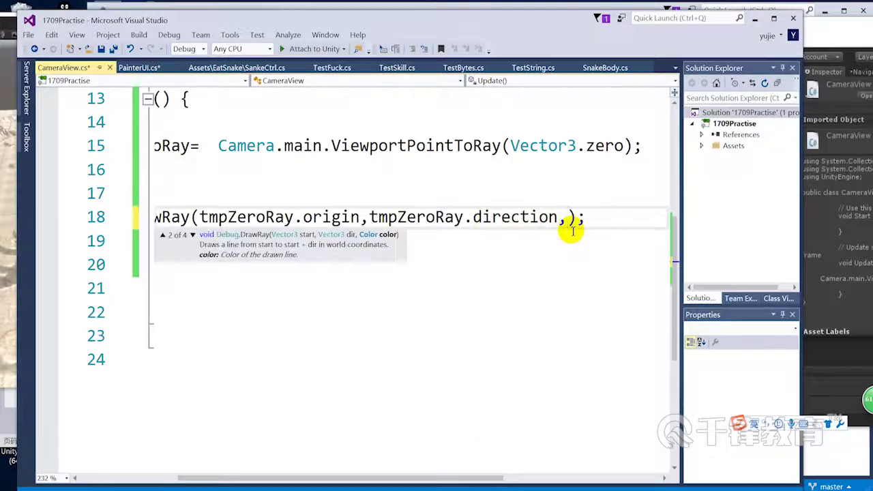
{"action": "type", "text": "OL"}
{"action": "key", "text": "BackSpace"}
{"action": "key", "text": "BackSpace"}
{"action": "type", "text": "OL"}
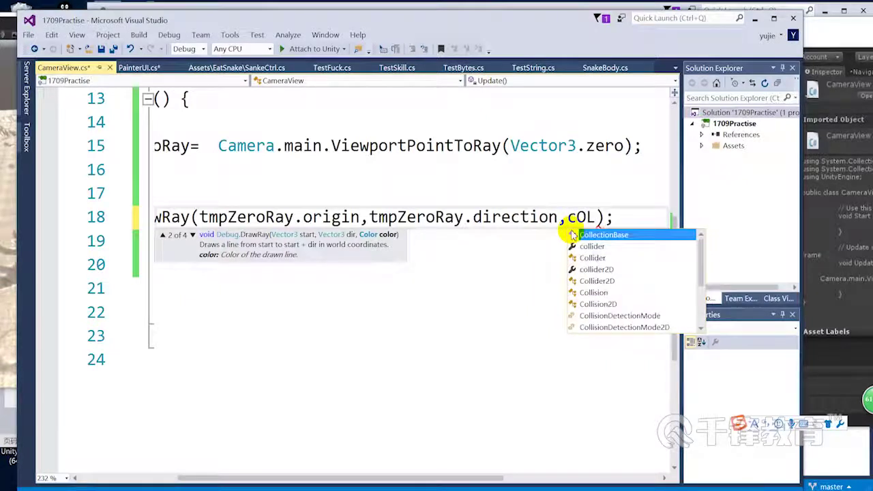
{"action": "type", "text": "OR"}
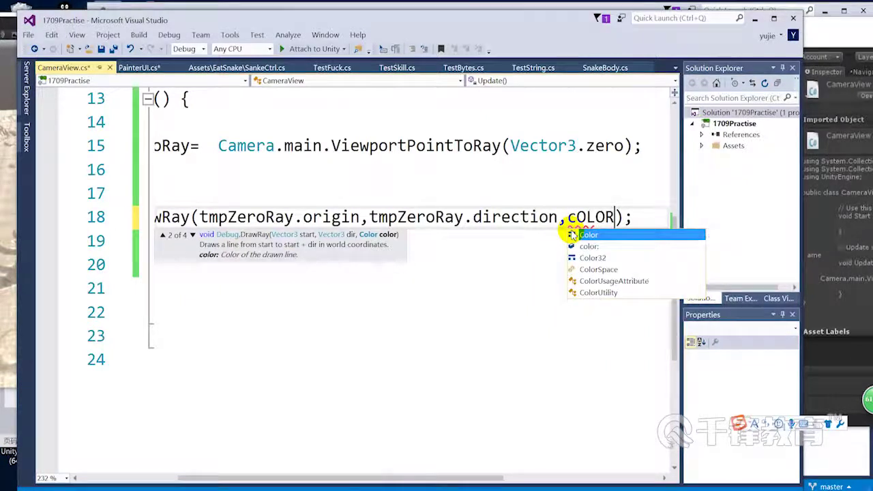
{"action": "key", "text": "Tab"}
{"action": "type", "text": ".W"}
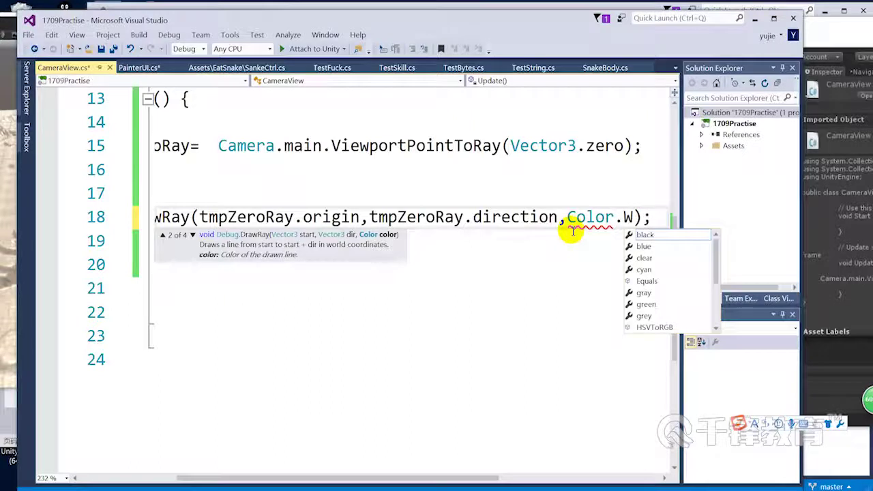
{"action": "key", "text": "BackSpace"}
{"action": "type", "text": "R"}
{"action": "key", "text": "Up"}
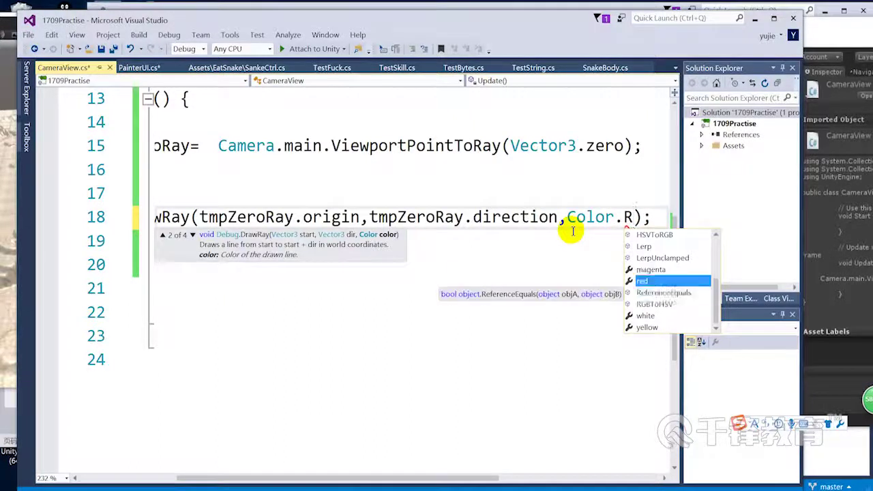
{"action": "key", "text": "Tab"}
{"action": "key", "text": "End"}
{"action": "key", "text": "ctrl+s"}
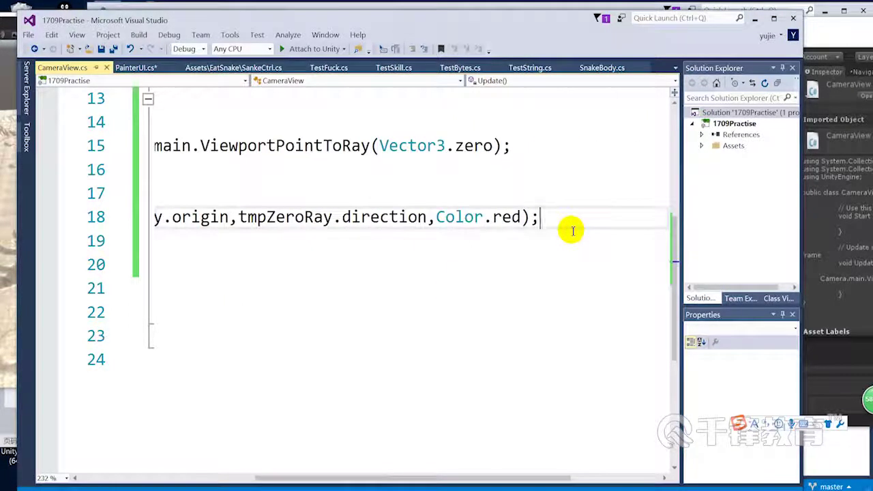
- Highlight the DrawRay line, then move Visual Studio aside to uncover Unity
{"action": "left_click_drag", "start_coordinate": [569, 230], "coordinate": [205, 227]}
{"action": "left_click", "coordinate": [318, 266]}
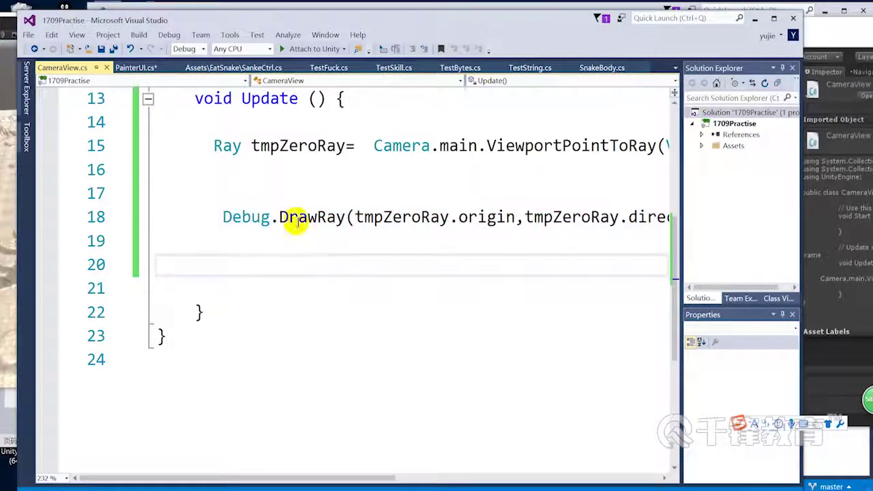
{"action": "left_click_drag", "start_coordinate": [357, 15], "coordinate": [470, 125]}
- Attach the CameraView script to Main Camera in the Hierarchy
{"action": "left_click", "coordinate": [546, 35]}
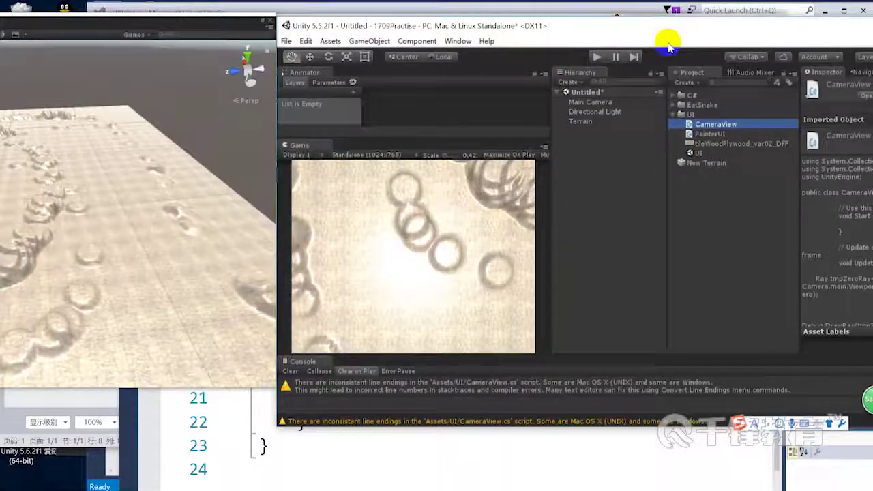
{"action": "double_click", "coordinate": [571, 28]}
{"action": "left_click_drag", "start_coordinate": [599, 129], "coordinate": [523, 106]}
{"action": "left_click_drag", "start_coordinate": [610, 33], "coordinate": [558, 31]}
{"action": "scroll", "coordinate": [735, 243], "scroll_direction": "down", "scroll_amount": 3}
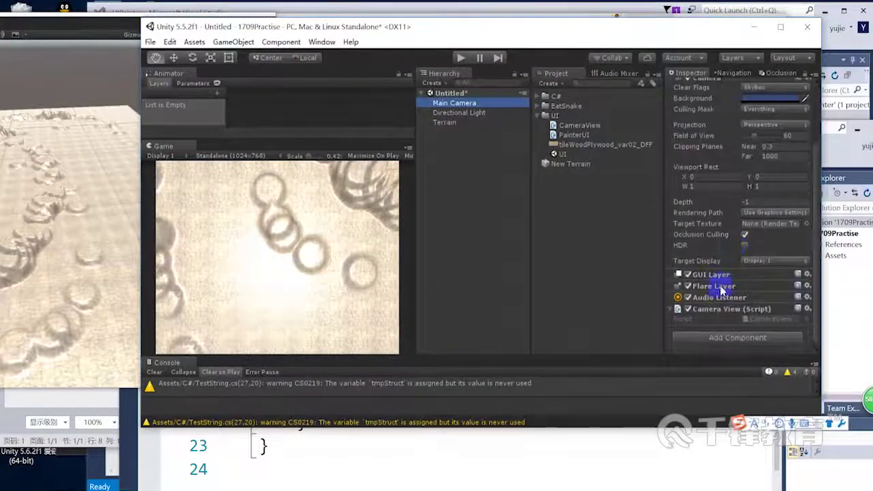
{"action": "left_click_drag", "start_coordinate": [493, 31], "coordinate": [519, 23]}
- Enter Play mode and frame Main Camera in the Scene view
{"action": "left_click", "coordinate": [491, 51]}
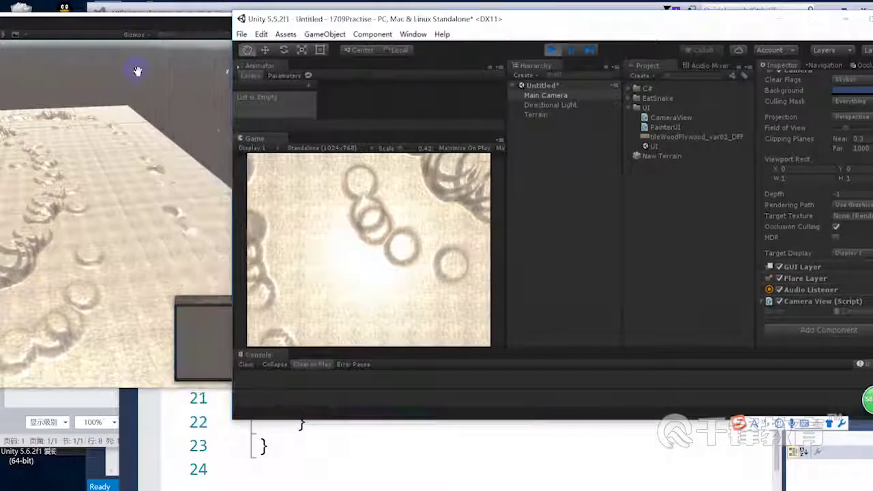
{"action": "left_click_drag", "start_coordinate": [226, 24], "coordinate": [421, 24]}
{"action": "left_click", "coordinate": [564, 97]}
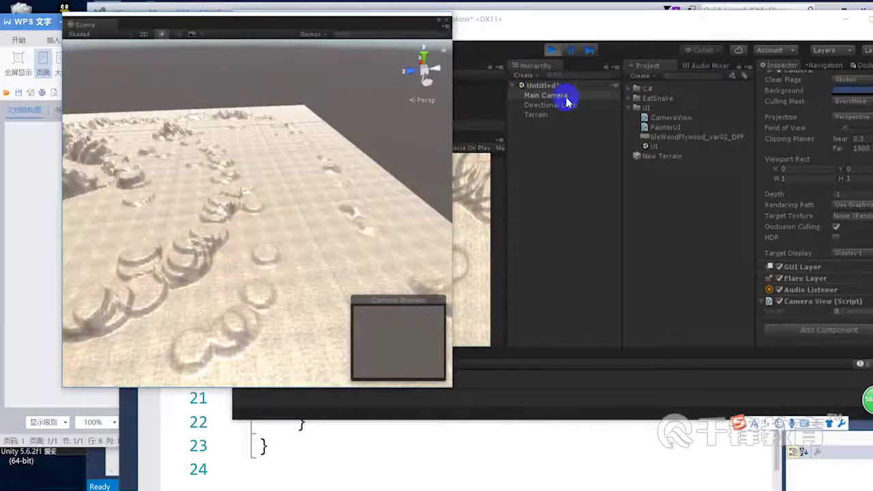
{"action": "key", "text": "f"}
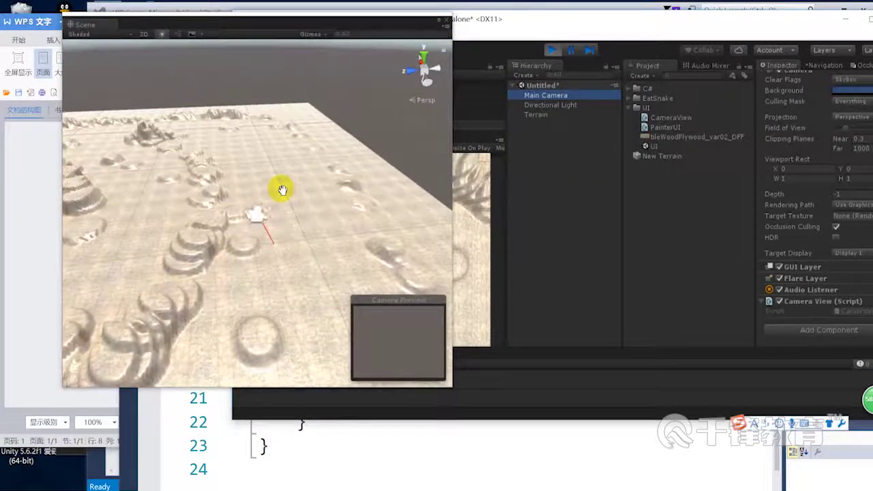
- Orbit and pan around the camera frustum to show its red ray, then screen-capture the Scene view
{"action": "right_click_drag", "start_coordinate": [389, 214], "coordinate": [329, 158]}
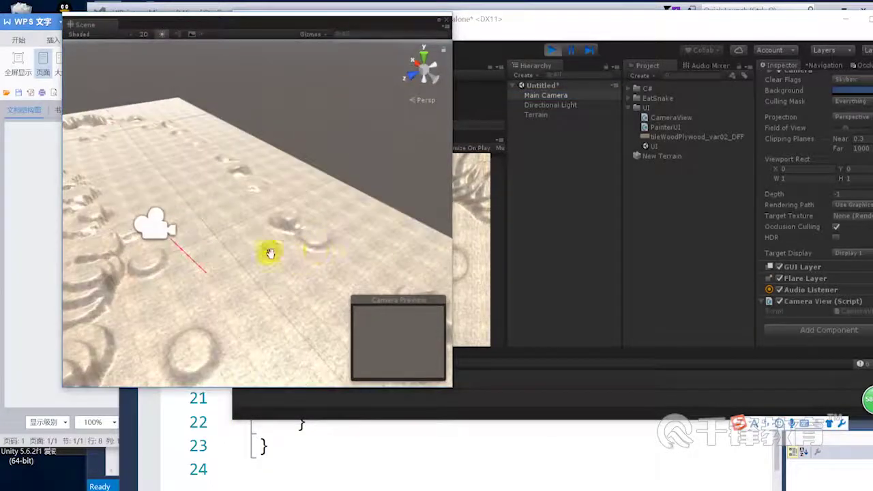
{"action": "left_click_drag", "start_coordinate": [329, 159], "coordinate": [364, 175]}
{"action": "left_click", "coordinate": [551, 99]}
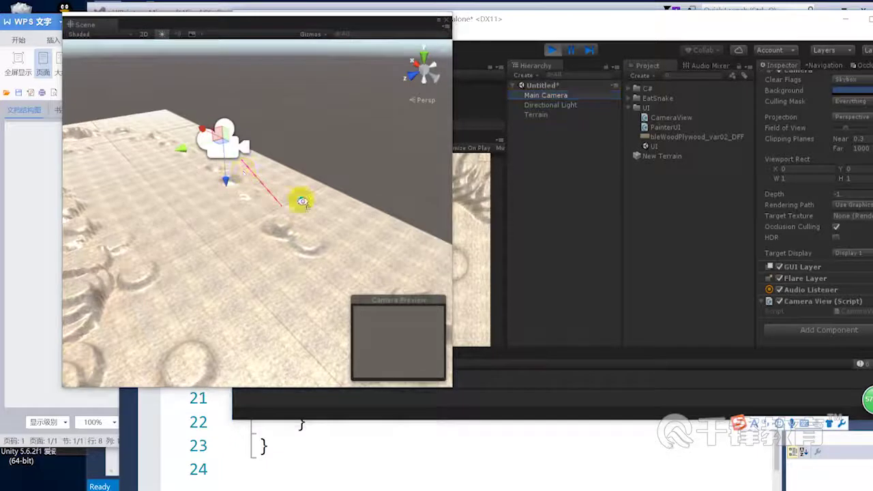
{"action": "right_click_drag", "start_coordinate": [298, 197], "coordinate": [298, 189]}
{"action": "middle_click_drag", "start_coordinate": [298, 189], "coordinate": [326, 162]}
{"action": "mouse_move", "coordinate": [296, 193]}
{"action": "left_mouse_down", "text": "alt"}
{"action": "mouse_move", "coordinate": [297, 232]}
{"action": "mouse_move", "coordinate": [306, 164]}
{"action": "mouse_move", "coordinate": [336, 204]}
{"action": "mouse_move", "coordinate": [257, 171]}
{"action": "mouse_move", "coordinate": [396, 198]}
{"action": "mouse_move", "coordinate": [372, 185]}
{"action": "left_mouse_up", "text": "alt"}
{"action": "mouse_move", "coordinate": [292, 186]}
{"action": "left_mouse_down", "text": "alt"}
{"action": "mouse_move", "coordinate": [306, 181]}
{"action": "mouse_move", "coordinate": [275, 189]}
{"action": "mouse_move", "coordinate": [218, 179]}
{"action": "mouse_move", "coordinate": [231, 205]}
{"action": "mouse_move", "coordinate": [218, 152]}
{"action": "mouse_move", "coordinate": [234, 109]}
{"action": "mouse_move", "coordinate": [246, 149]}
{"action": "mouse_move", "coordinate": [229, 102]}
{"action": "mouse_move", "coordinate": [273, 136]}
{"action": "mouse_move", "coordinate": [228, 221]}
{"action": "mouse_move", "coordinate": [284, 254]}
{"action": "mouse_move", "coordinate": [383, 158]}
{"action": "mouse_move", "coordinate": [431, 259]}
{"action": "mouse_move", "coordinate": [298, 224]}
{"action": "left_mouse_up", "text": "alt"}
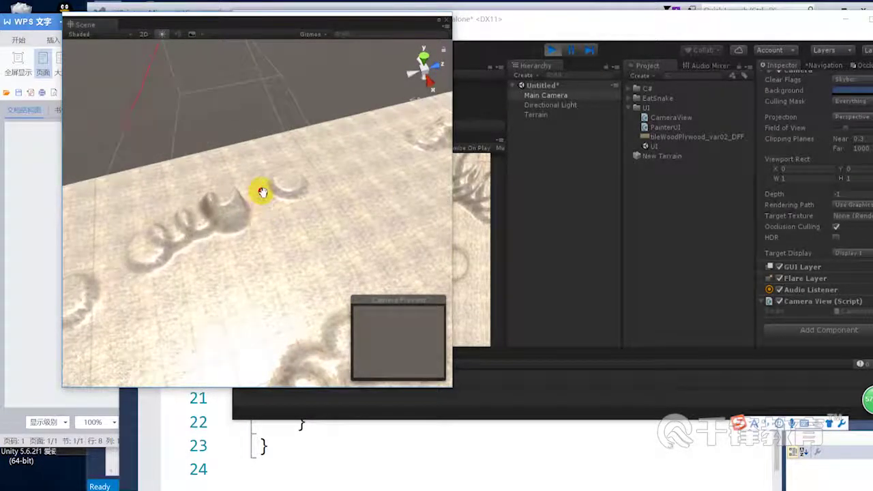
{"action": "left_click_drag", "start_coordinate": [250, 172], "coordinate": [168, 61]}
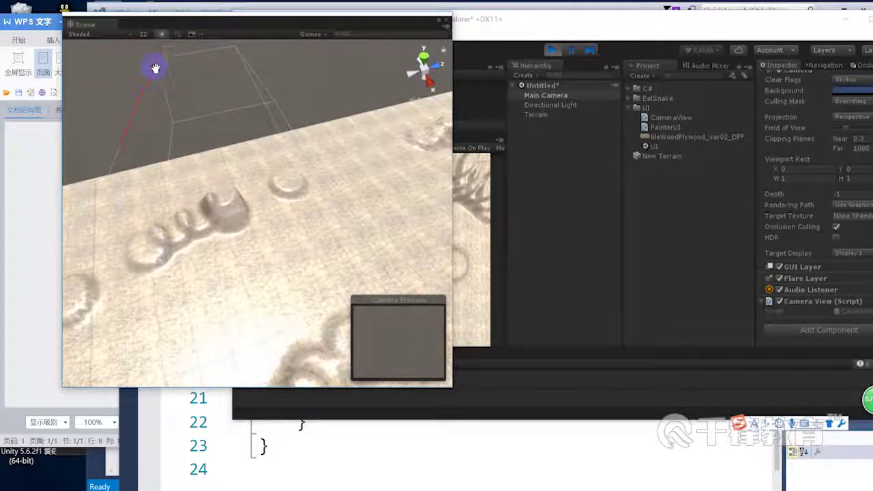
{"action": "left_click_drag", "start_coordinate": [150, 76], "coordinate": [111, 157]}
{"action": "left_click_drag", "start_coordinate": [156, 66], "coordinate": [137, 107]}
{"action": "left_click_drag", "start_coordinate": [152, 76], "coordinate": [191, 126]}
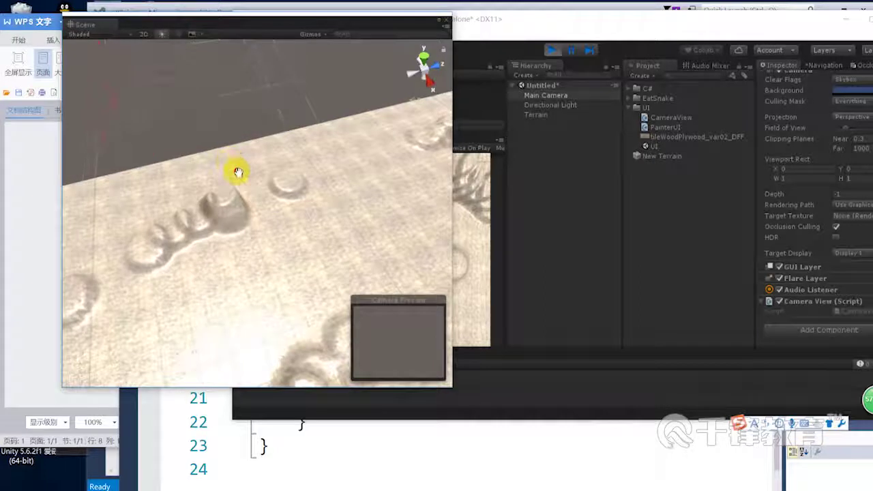
{"action": "mouse_move", "coordinate": [241, 170]}
{"action": "left_mouse_down"}
{"action": "mouse_move", "coordinate": [259, 123]}
{"action": "mouse_move", "coordinate": [222, 112]}
{"action": "left_mouse_up"}
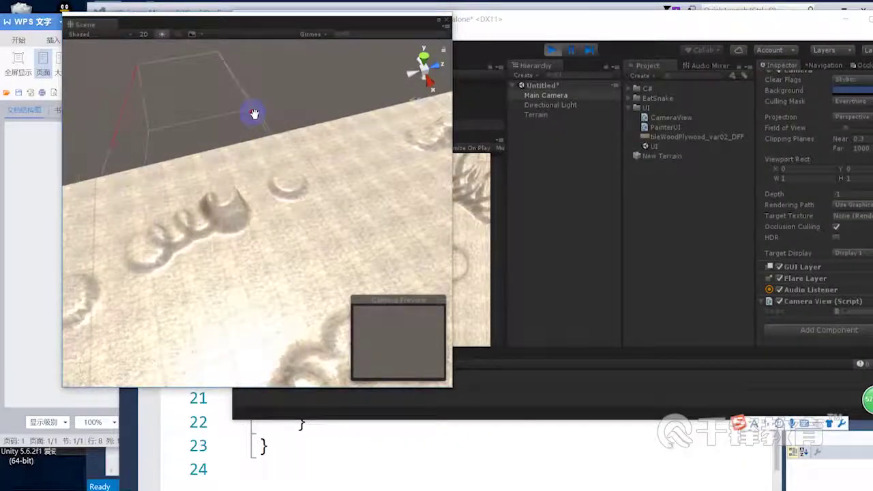
{"action": "key", "text": "ctrl+alt+a"}
{"action": "left_click_drag", "start_coordinate": [67, 49], "coordinate": [383, 258]}
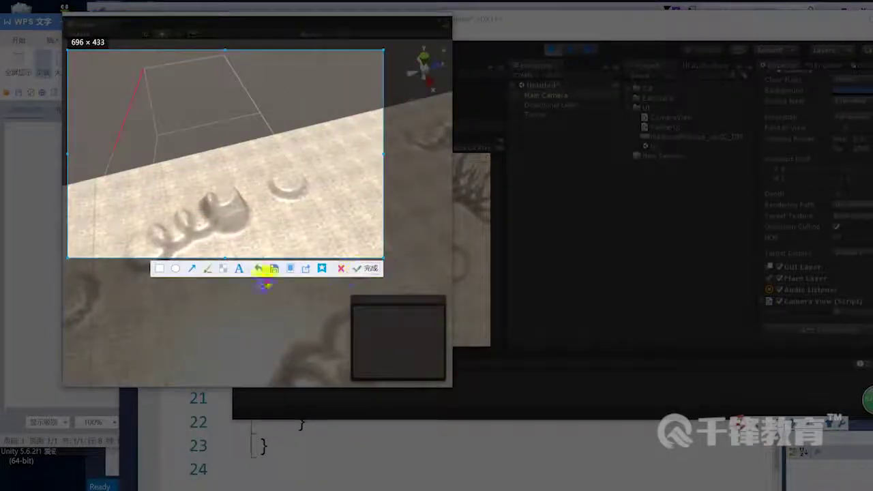
- Trace the frustum's left and right edges with red pen strokes, then finish the capture
{"action": "left_click", "coordinate": [206, 270]}
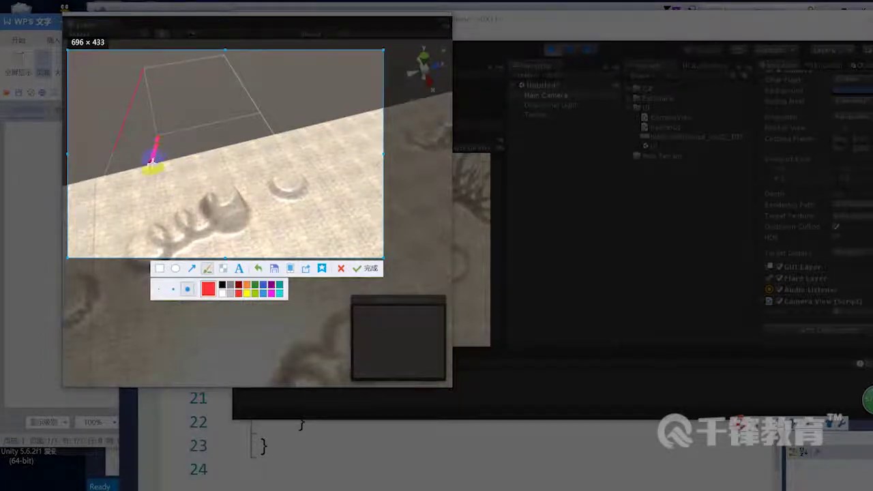
{"action": "left_click_drag", "start_coordinate": [152, 161], "coordinate": [145, 213]}
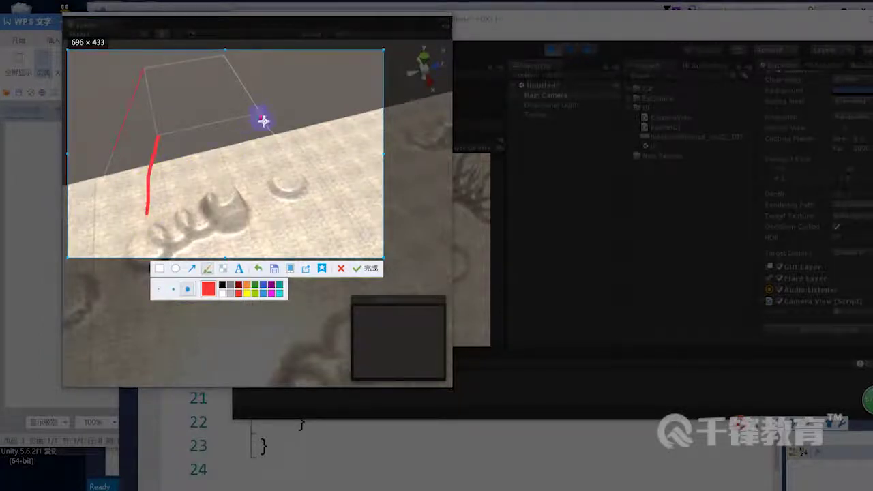
{"action": "left_click_drag", "start_coordinate": [275, 148], "coordinate": [303, 184]}
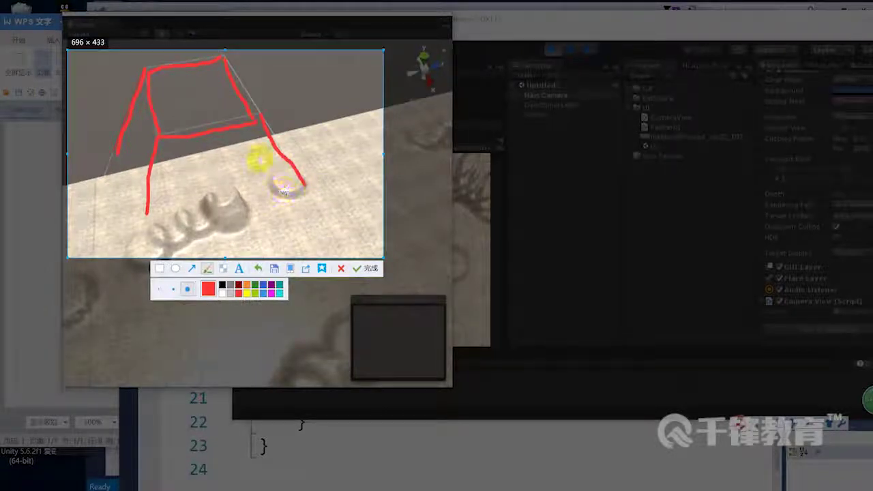
{"action": "left_click", "coordinate": [373, 271]}
- Move the camera frustum and its red debug ray down and right over the terrain
{"action": "left_click_drag", "start_coordinate": [146, 76], "coordinate": [121, 131]}
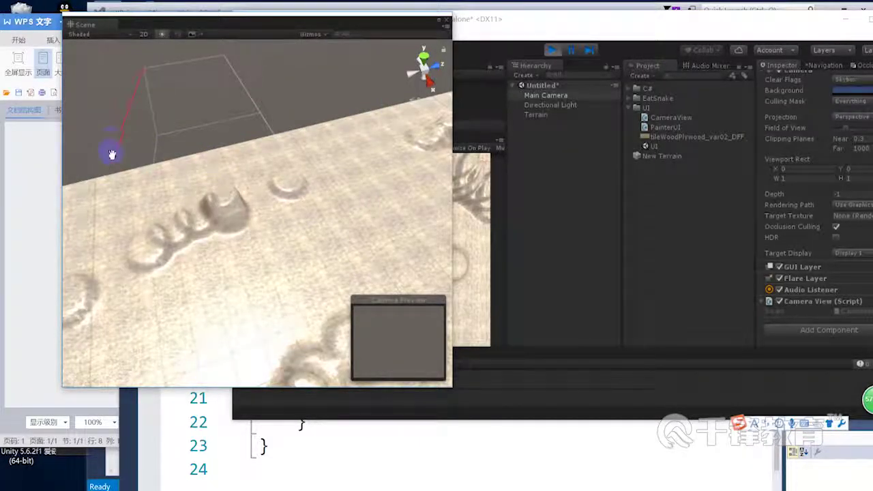
{"action": "mouse_move", "coordinate": [146, 75]}
{"action": "left_mouse_down"}
{"action": "mouse_move", "coordinate": [166, 72]}
{"action": "mouse_move", "coordinate": [182, 92]}
{"action": "mouse_move", "coordinate": [149, 146]}
{"action": "left_mouse_up"}
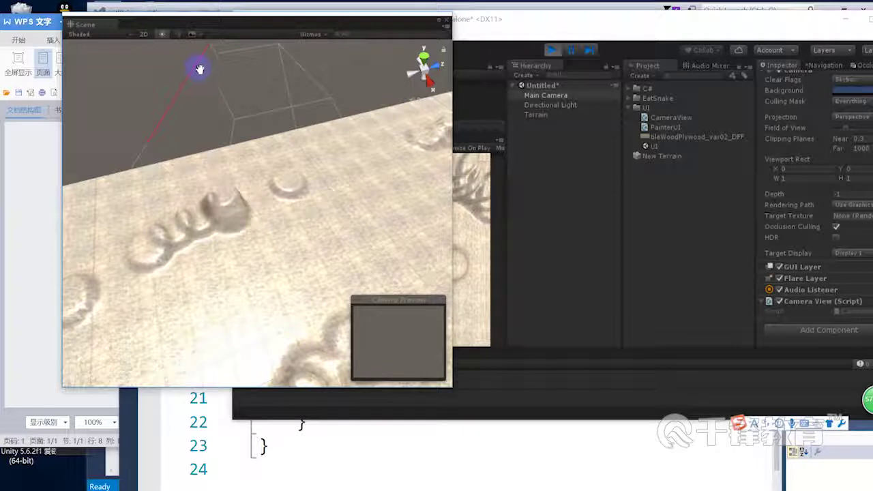
- Start line 21 with Ray oneToZeroRay = Camera.main and maximize the code editor
{"action": "left_click", "coordinate": [603, 450]}
{"action": "scroll", "coordinate": [603, 450], "scroll_direction": "down", "scroll_amount": 1}
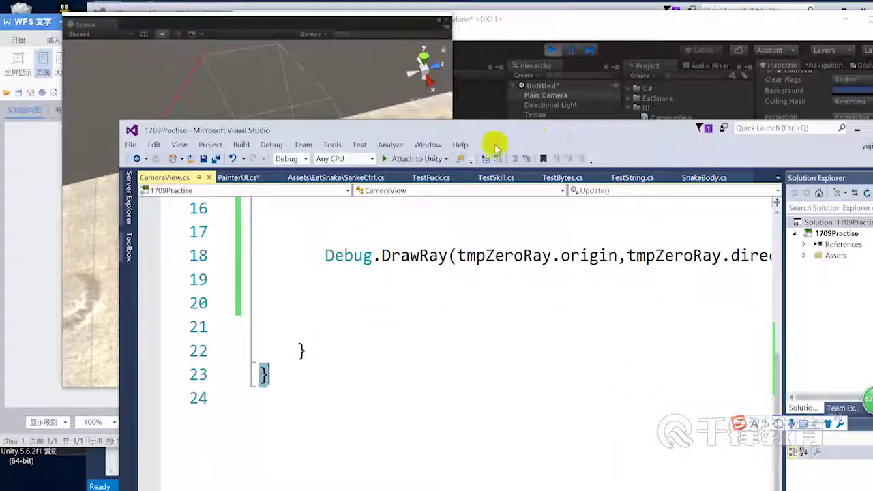
{"action": "left_click", "coordinate": [384, 308]}
{"action": "scroll", "coordinate": [427, 285], "scroll_direction": "up", "scroll_amount": 1}
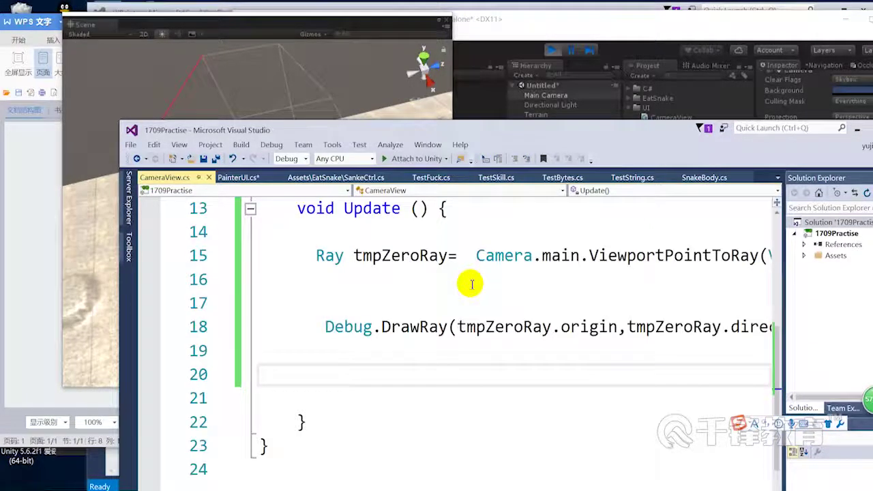
{"action": "key", "text": "Return"}
{"action": "type", "text": "AY"}
{"action": "key", "text": "space"}
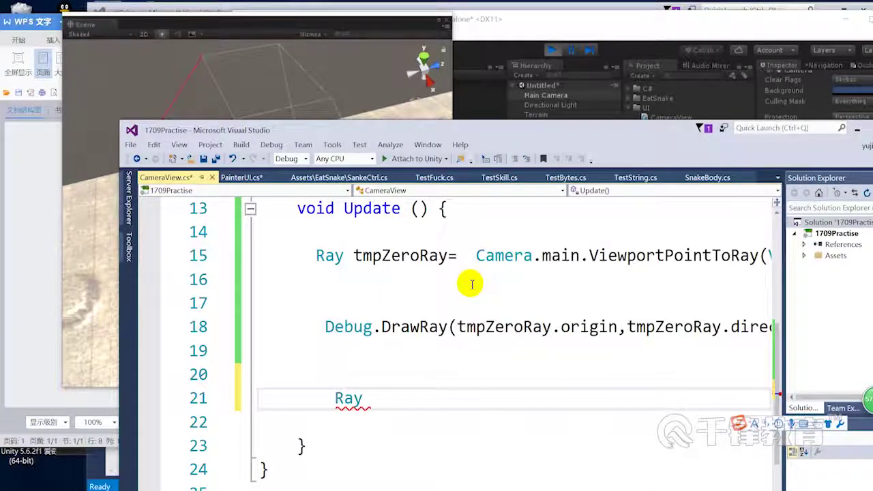
{"action": "type", "text": "ToZe"}
{"action": "key", "text": "BackSpace"}
{"action": "type", "text": "roRay"}
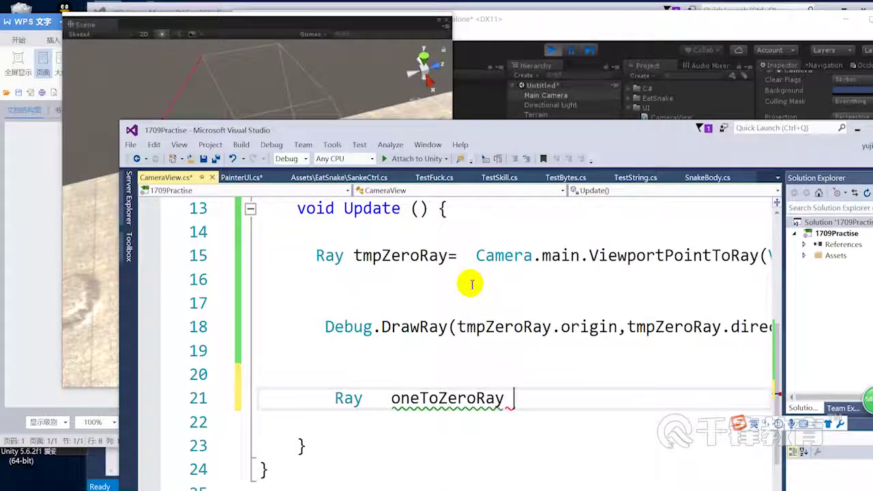
{"action": "type", "text": " ="}
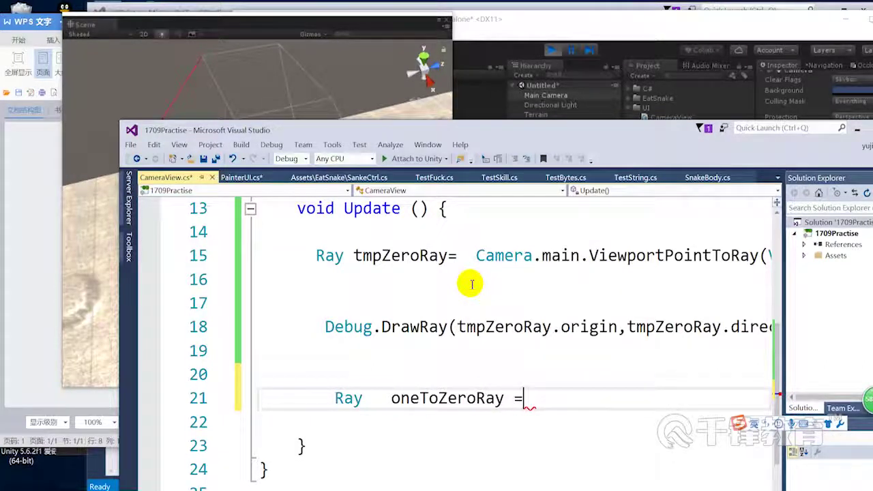
{"action": "type", "text": "Camer"}
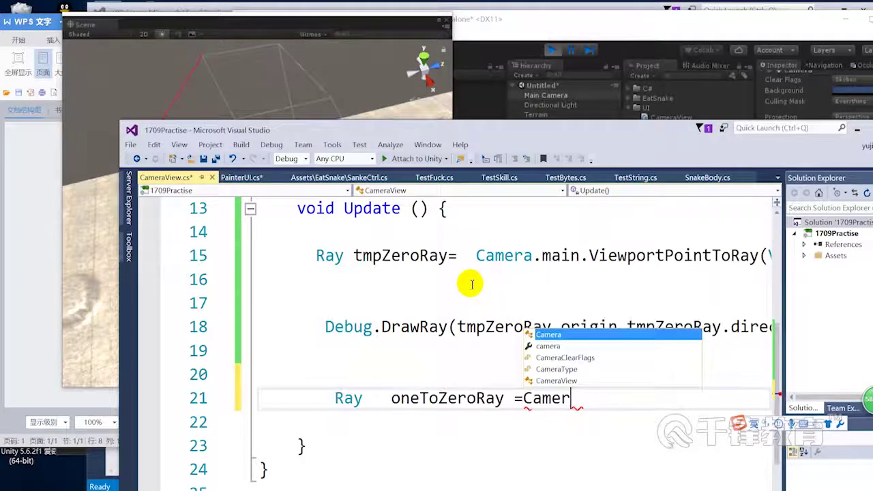
{"action": "type", "text": "a.main"}
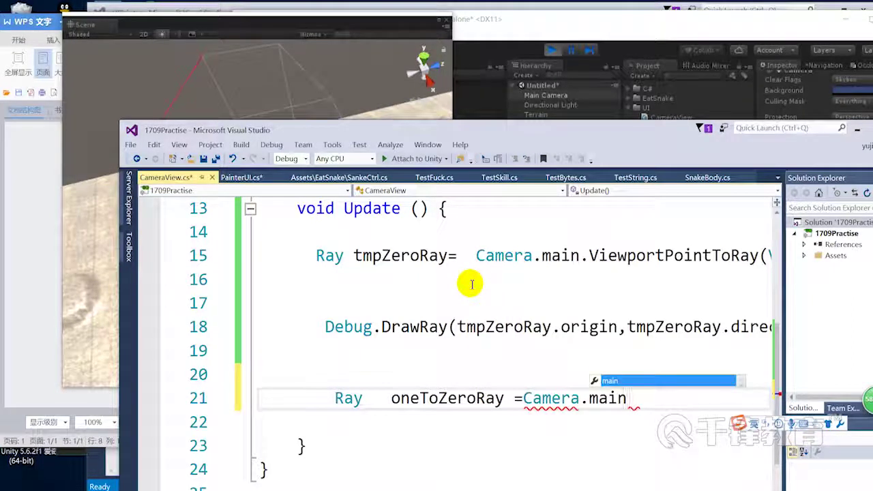
{"action": "double_click", "coordinate": [487, 129]}
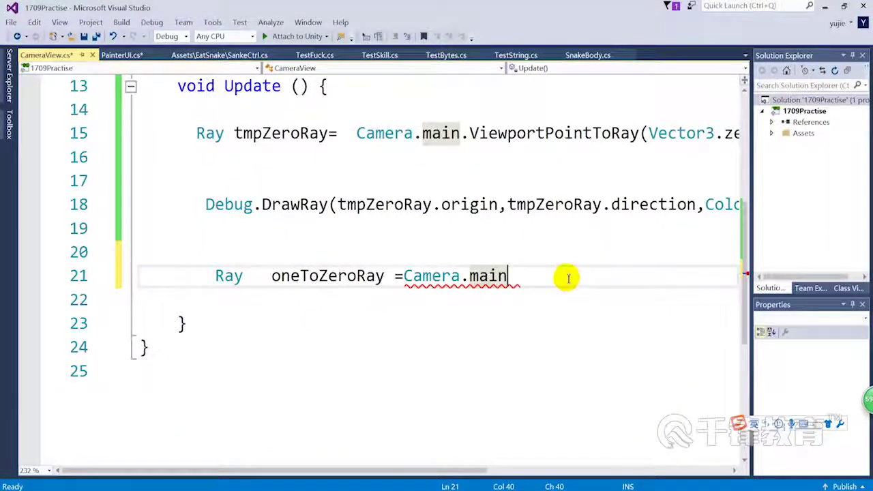
- Complete the line as .ViewportPointToRay(Vector3.right);
{"action": "type", "text": ".view"}
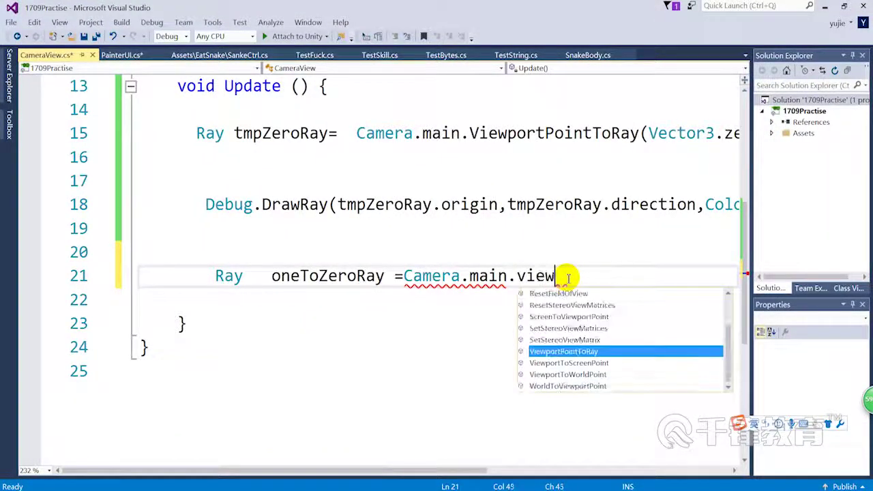
{"action": "key", "text": "Tab"}
{"action": "type", "text": "();"}
{"action": "key", "text": "Left"}
{"action": "key", "text": "Left"}
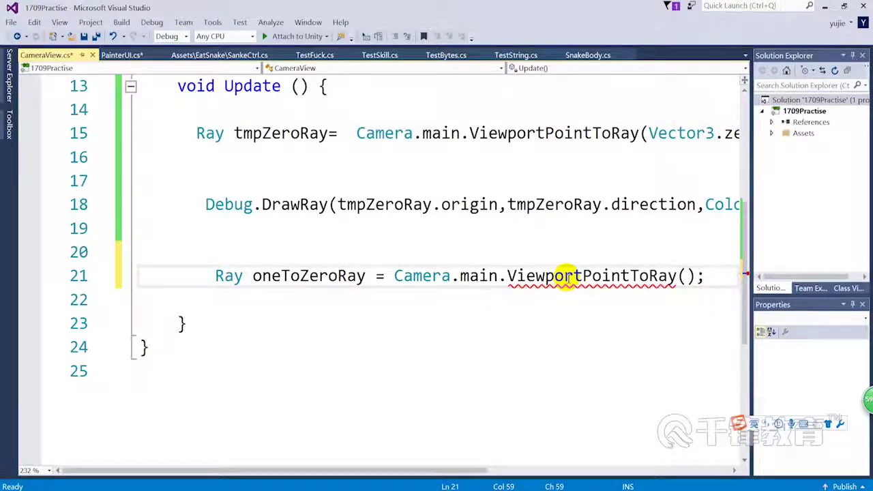
{"action": "type", "text": "VE"}
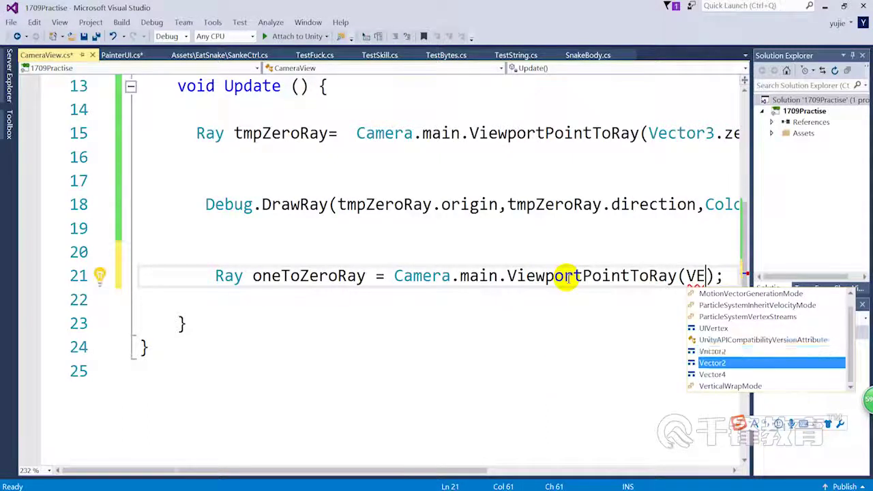
{"action": "key", "text": "Up"}
{"action": "key", "text": "Tab"}
{"action": "type", "text": "."}
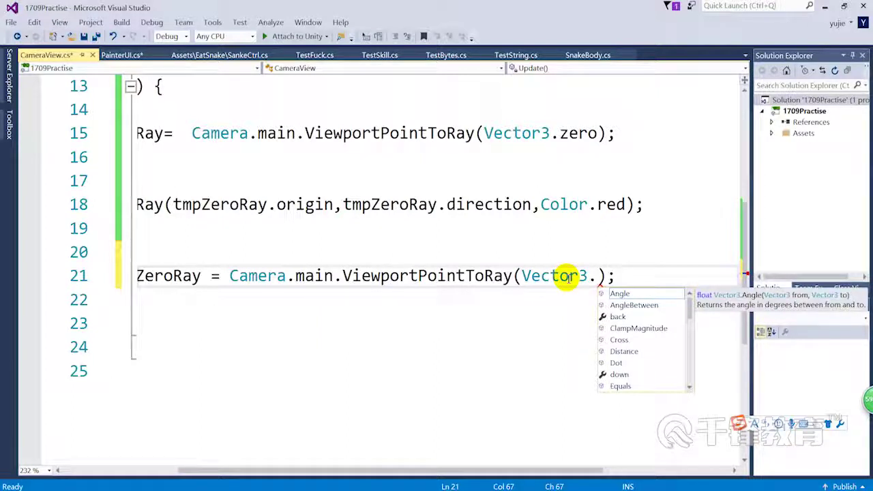
{"action": "type", "text": "R"}
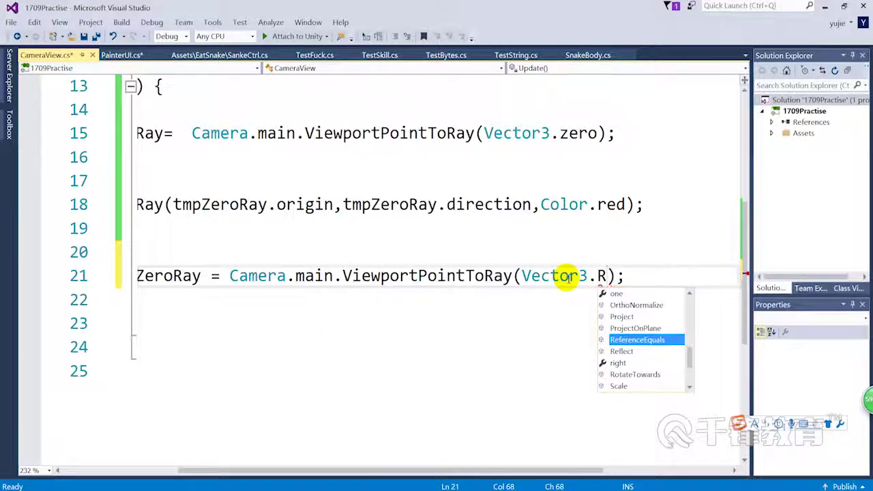
{"action": "key", "text": "Down"}
{"action": "key", "text": "Down"}
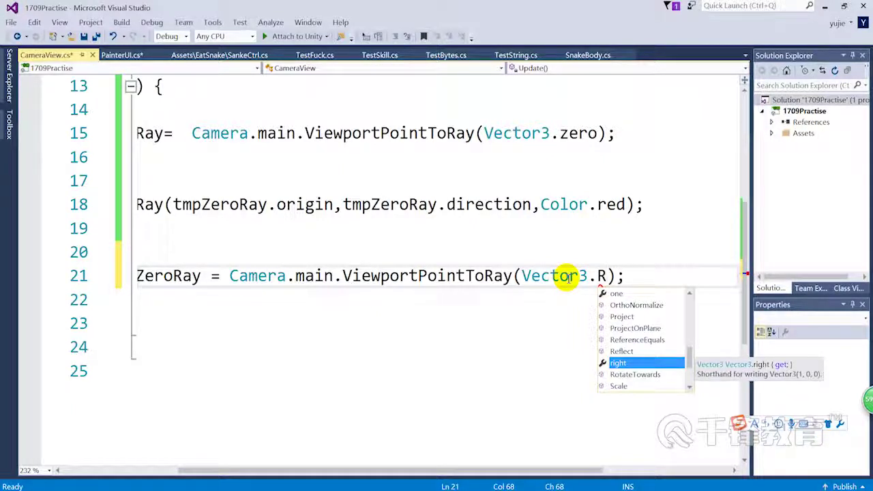
{"action": "key", "text": "Return"}
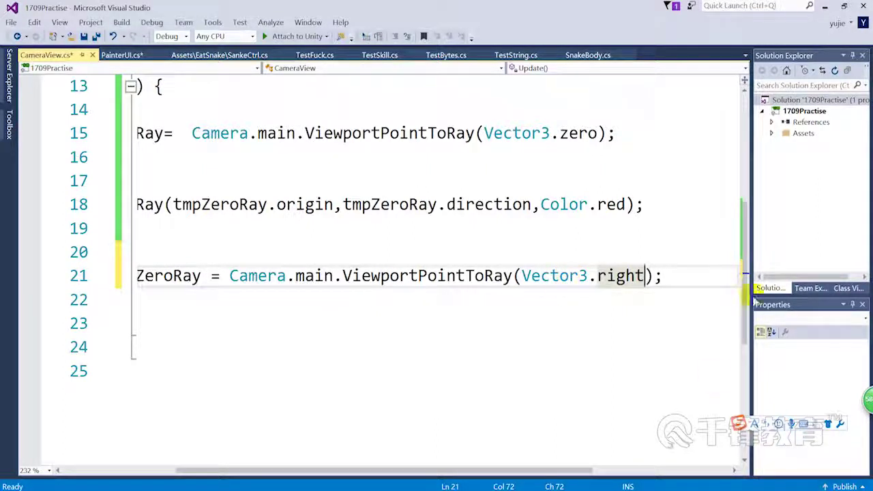
{"action": "left_click", "coordinate": [673, 299]}
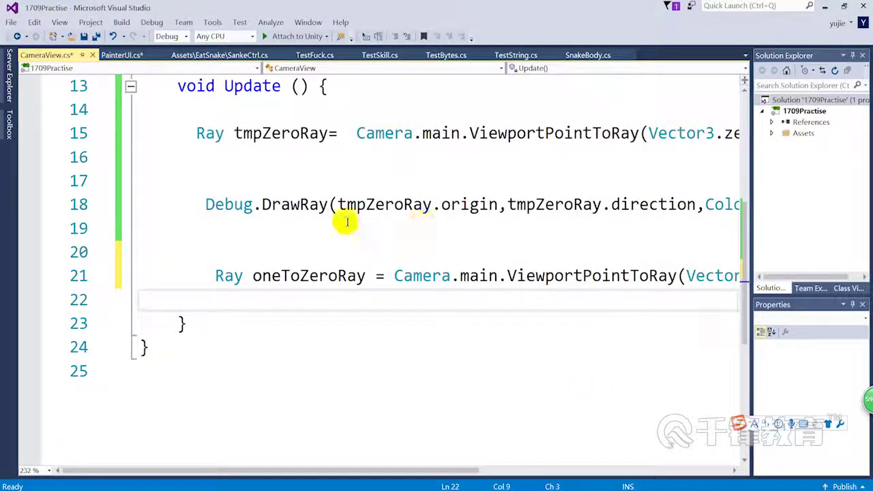
- Copy the line 18 Debug.DrawRay statement onto line 23 and save the script
{"action": "left_click_drag", "start_coordinate": [206, 204], "coordinate": [785, 199]}
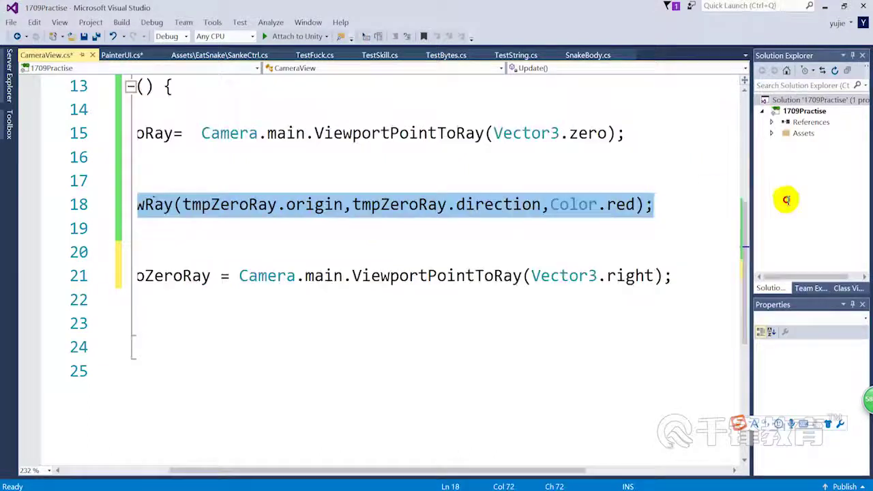
{"action": "left_click", "coordinate": [259, 300]}
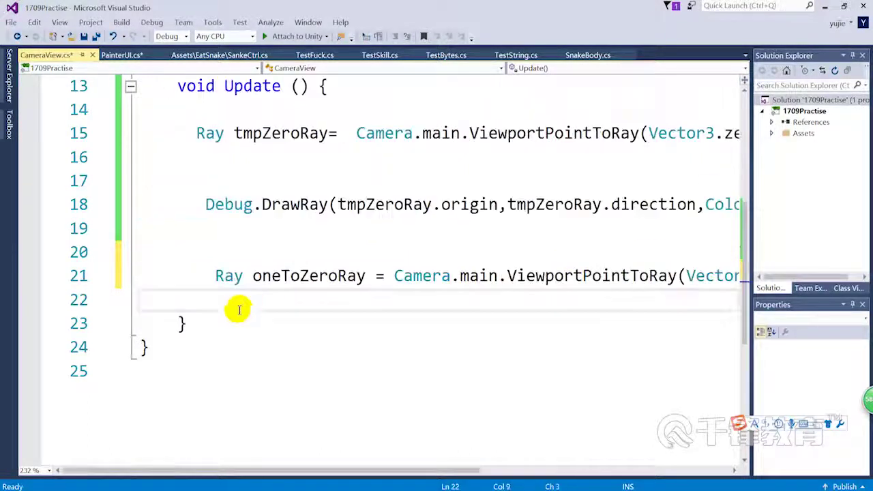
{"action": "key", "text": "Return"}
{"action": "key", "text": "ctrl+v"}
{"action": "key", "text": "Return"}
{"action": "key", "text": "Return"}
{"action": "key", "text": "Return"}
{"action": "key", "text": "ctrl+s"}
- Replace both tmpZeroRay references on line 23 with oneToZeroRay
{"action": "double_click", "coordinate": [303, 276]}
{"action": "key", "text": "ctrl+c"}
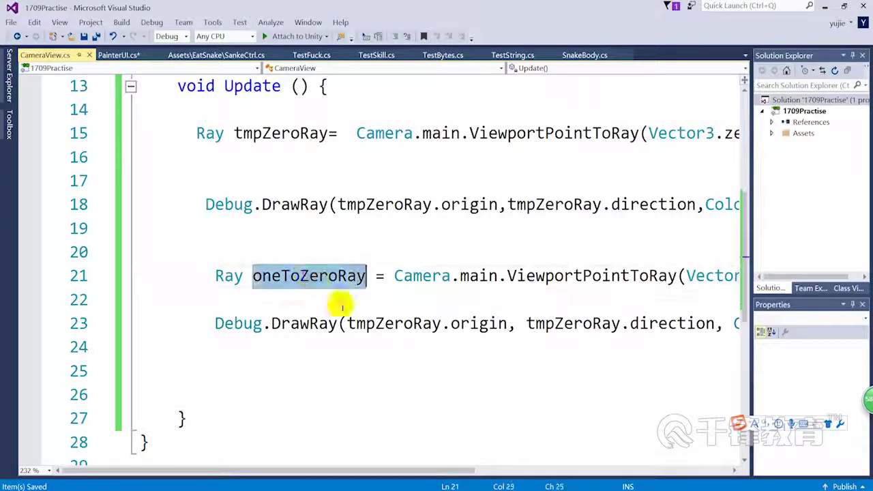
{"action": "left_click", "coordinate": [402, 322]}
{"action": "double_click", "coordinate": [402, 322]}
{"action": "key", "text": "ctrl+v"}
{"action": "double_click", "coordinate": [579, 323]}
{"action": "key", "text": "ctrl+v"}
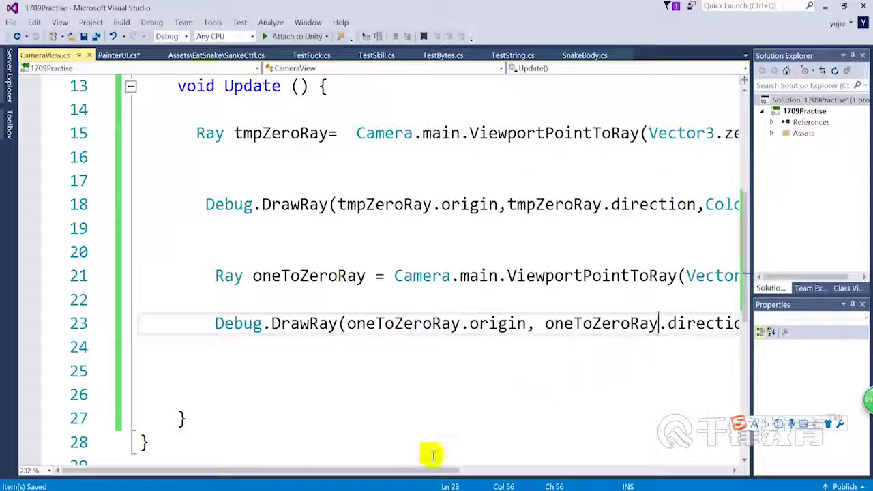
{"action": "left_click_drag", "start_coordinate": [419, 469], "coordinate": [538, 470]}
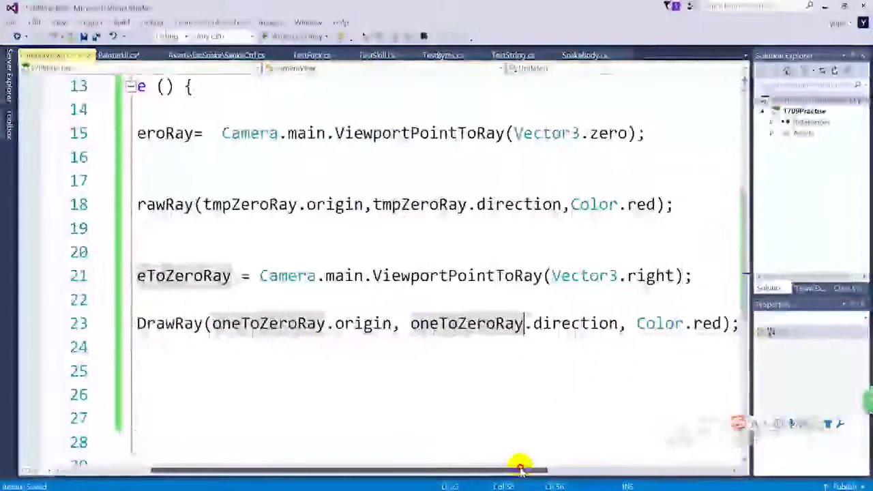
- Change the line 23 ray colour from Color.red to Color.green
{"action": "left_click", "coordinate": [714, 325]}
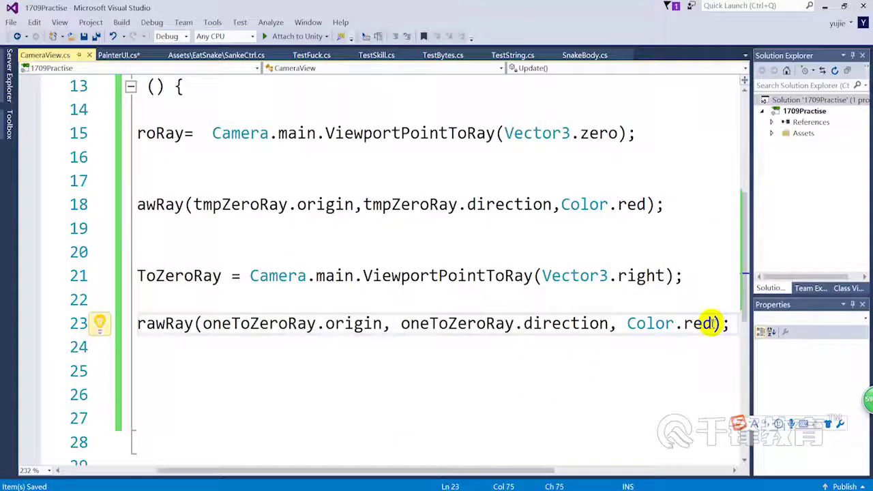
{"action": "left_click", "coordinate": [728, 325]}
{"action": "key", "text": "Return"}
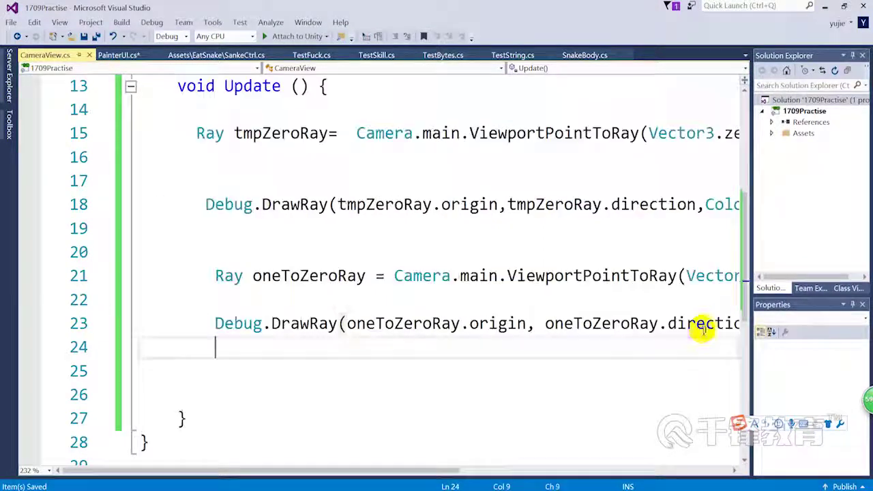
{"action": "left_click_drag", "start_coordinate": [451, 470], "coordinate": [551, 470]}
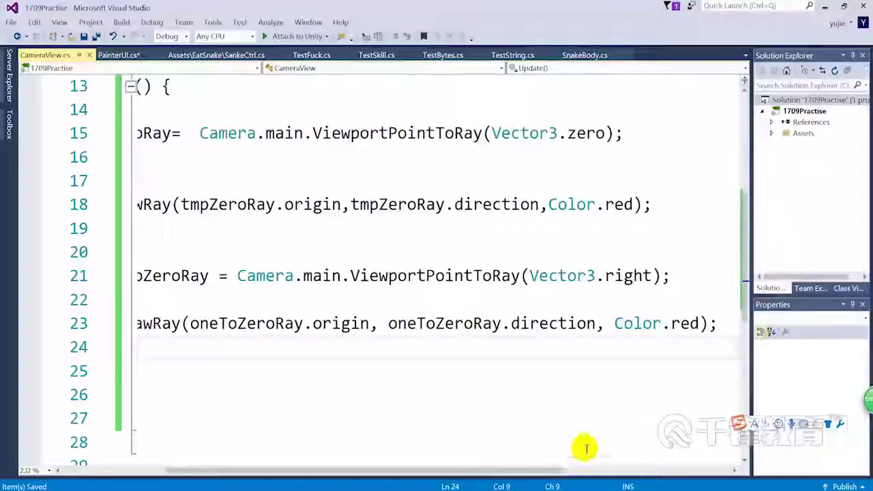
{"action": "left_click", "coordinate": [700, 323]}
{"action": "key", "text": "BackSpace"}
{"action": "key", "text": "BackSpace"}
{"action": "key", "text": "BackSpace"}
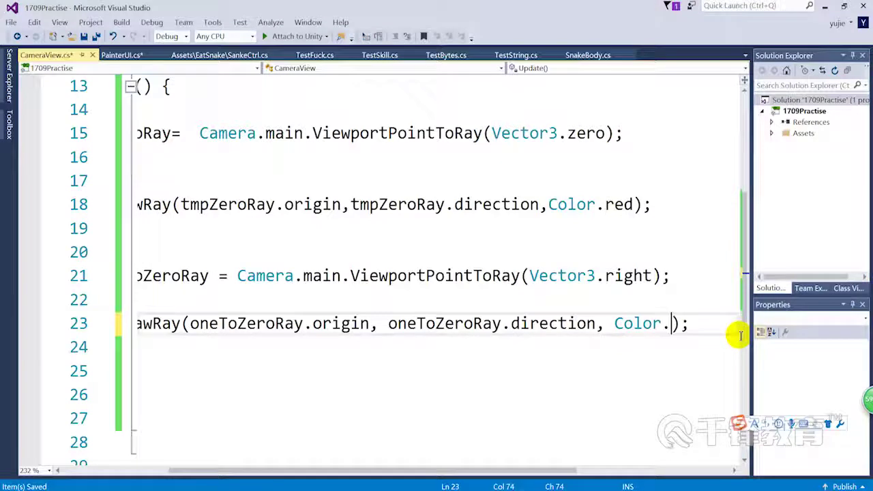
{"action": "type", "text": ".GRE"}
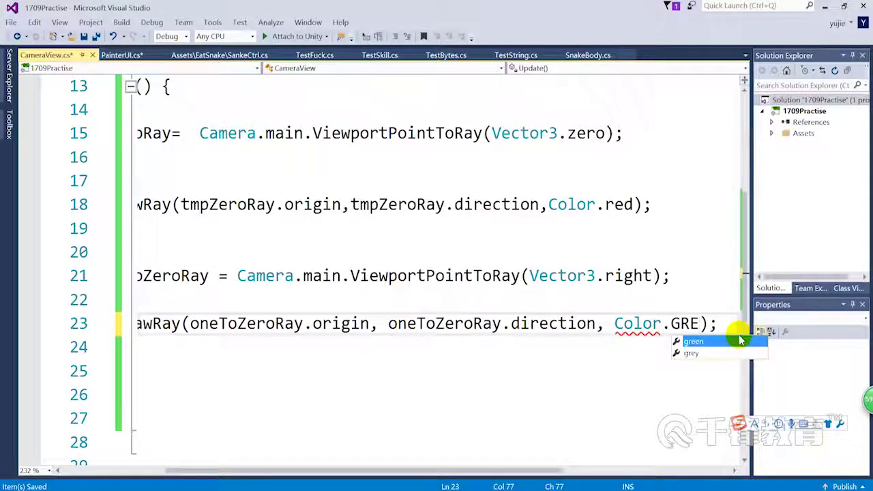
{"action": "key", "text": "Tab"}
{"action": "key", "text": "End"}
{"action": "key", "text": "Return"}
{"action": "key", "text": "Return"}
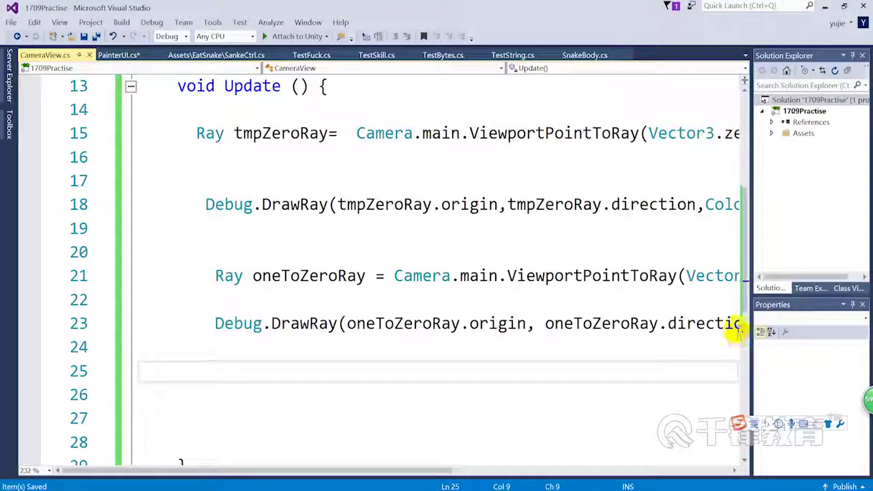
- Highlight the uses of oneToZeroRay and shrink the code editor back to a window
{"action": "left_click", "coordinate": [564, 323]}
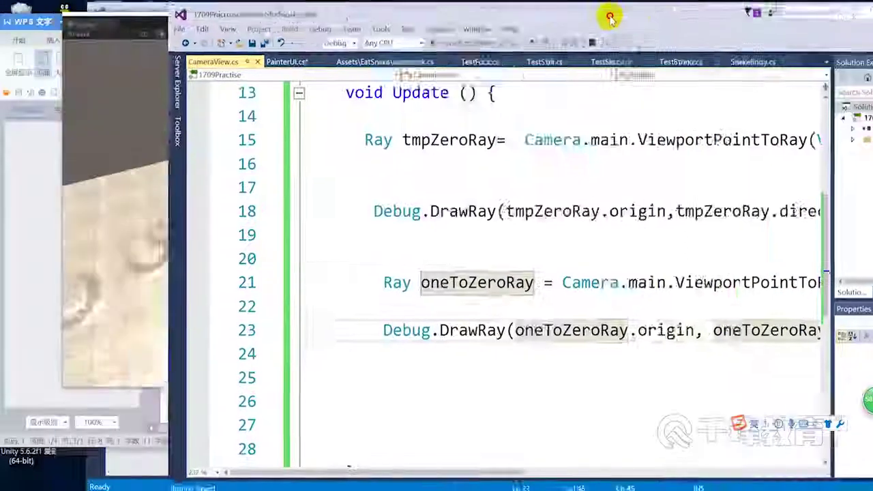
{"action": "left_click_drag", "start_coordinate": [486, 8], "coordinate": [678, 19]}
{"action": "left_click", "coordinate": [585, 253]}
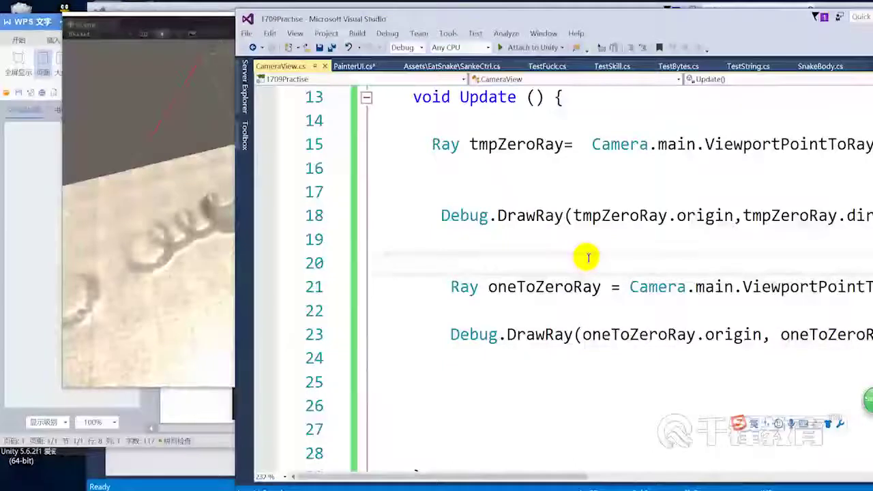
- Move Visual Studio aside to uncover Unity and enter Play mode
{"action": "left_click_drag", "start_coordinate": [505, 18], "coordinate": [533, 100]}
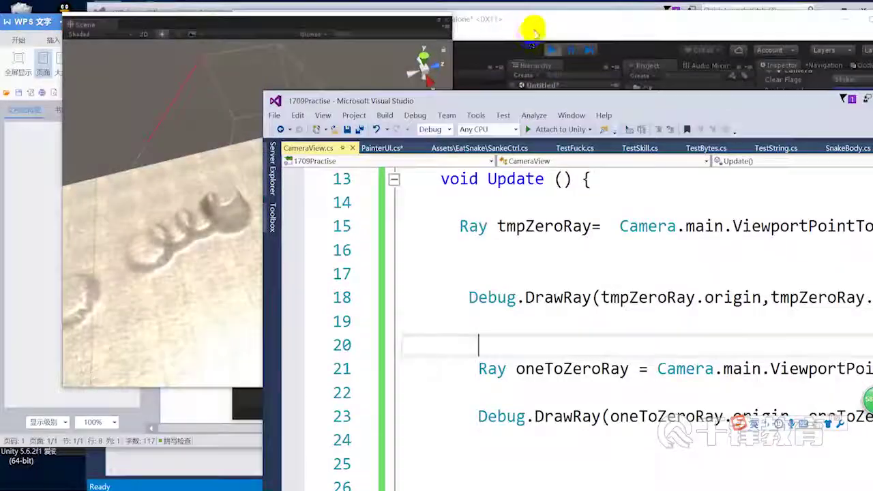
{"action": "left_click", "coordinate": [549, 51]}
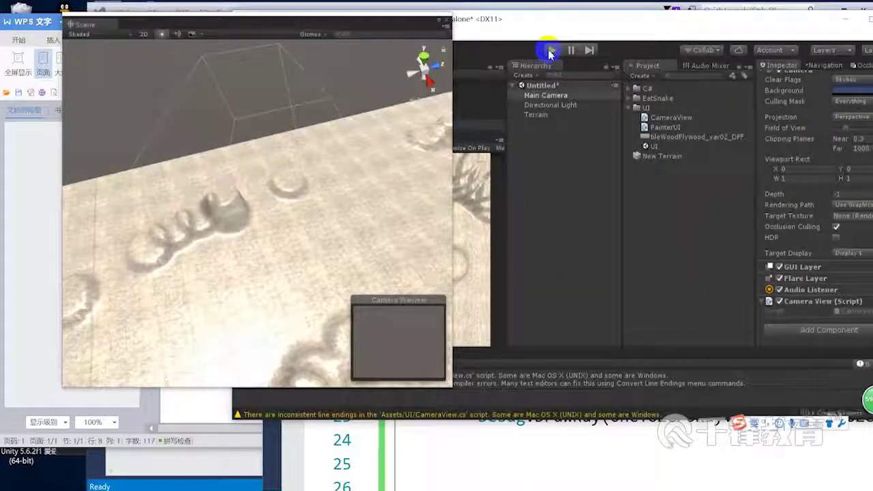